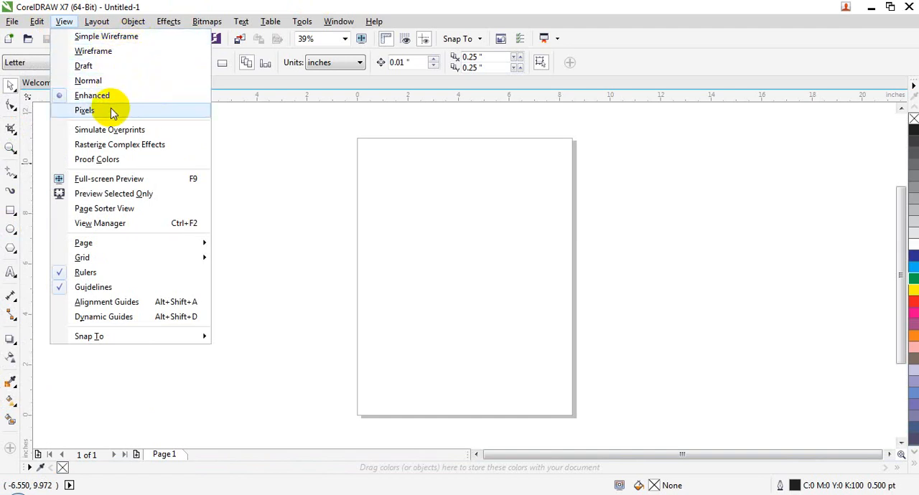
click(110, 27)
click(64, 24)
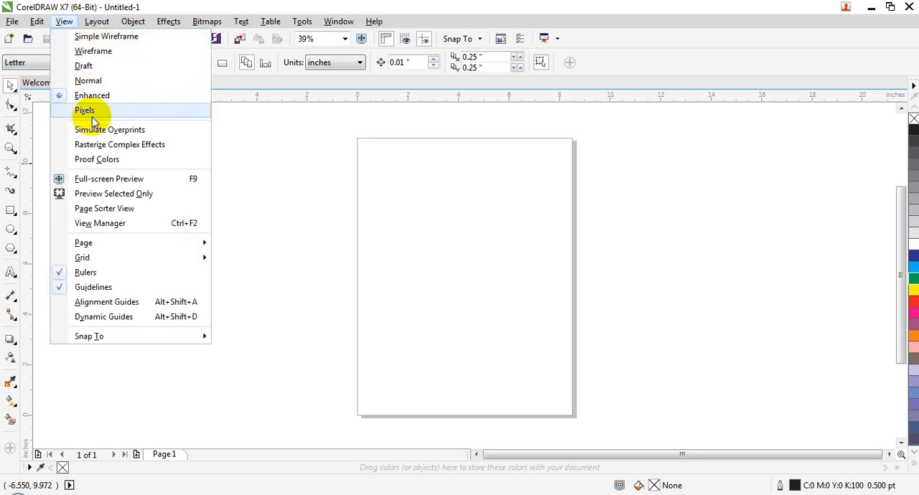
click(424, 163)
Draw a rectangle about 7.45 by 4.89 inches across the middle of the page and fill it with blue
click(10, 211)
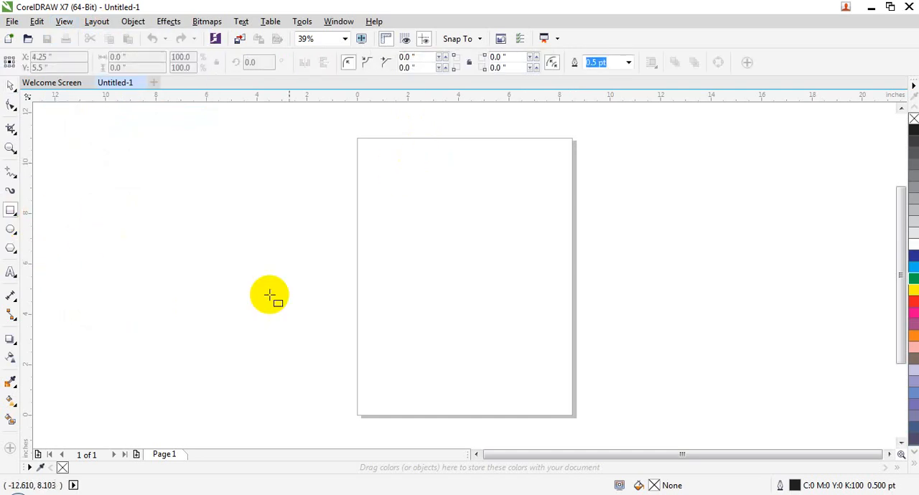
drag(368, 224, 555, 349)
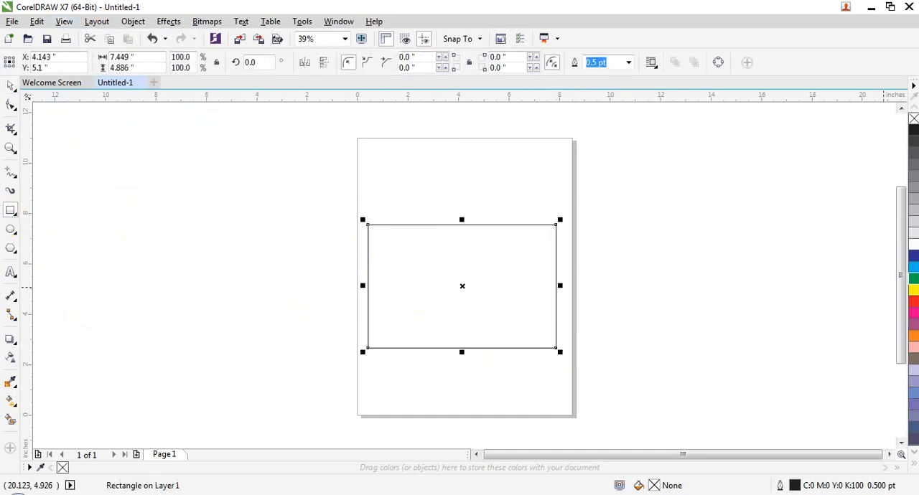
click(910, 257)
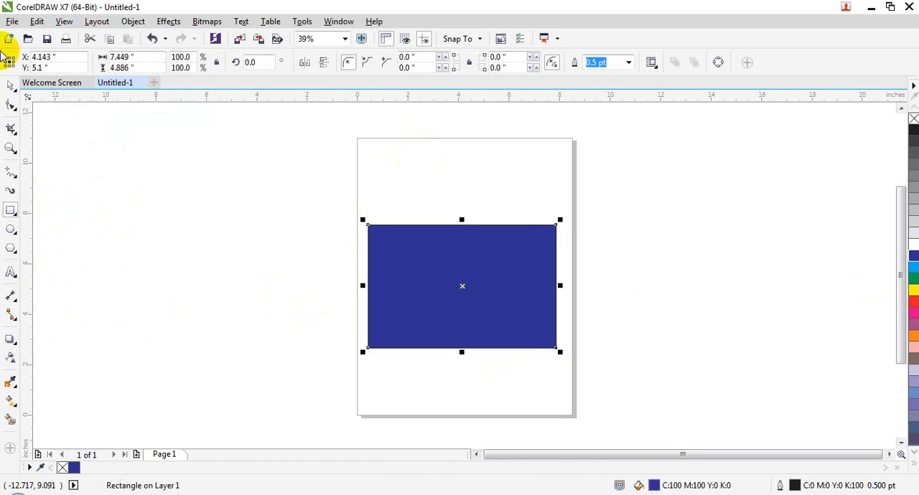
Import jasmin.jpg from the Picture for editing folder on drive D and place it beside the page's left edge, about 8.1 inches wide
click(13, 21)
key(Escape)
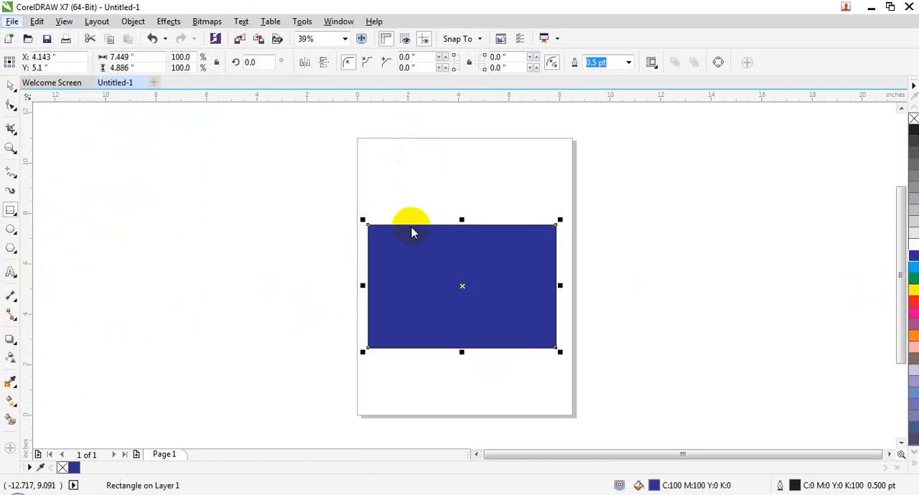
key(ctrl+i)
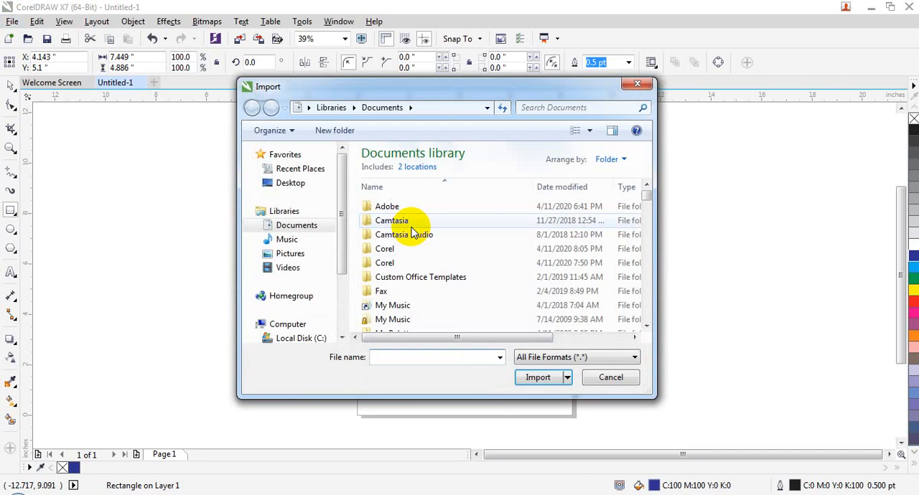
scroll(338, 308, down, 3)
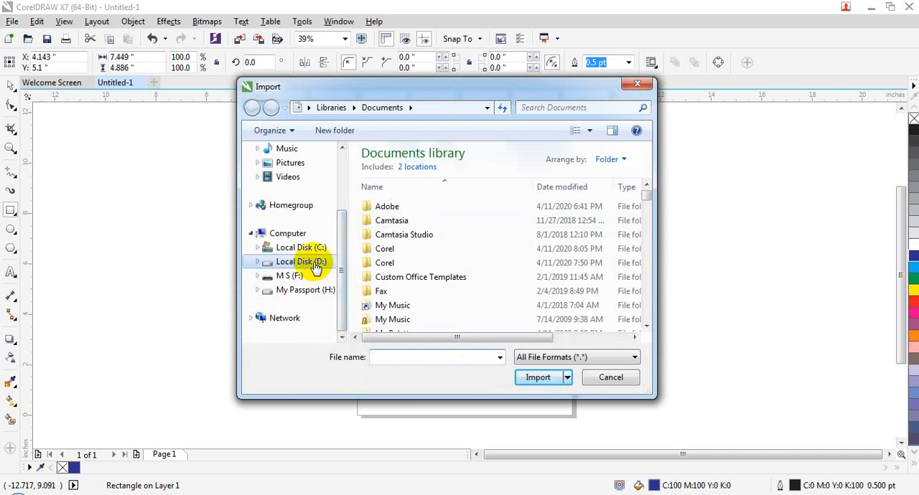
click(313, 261)
click(592, 248)
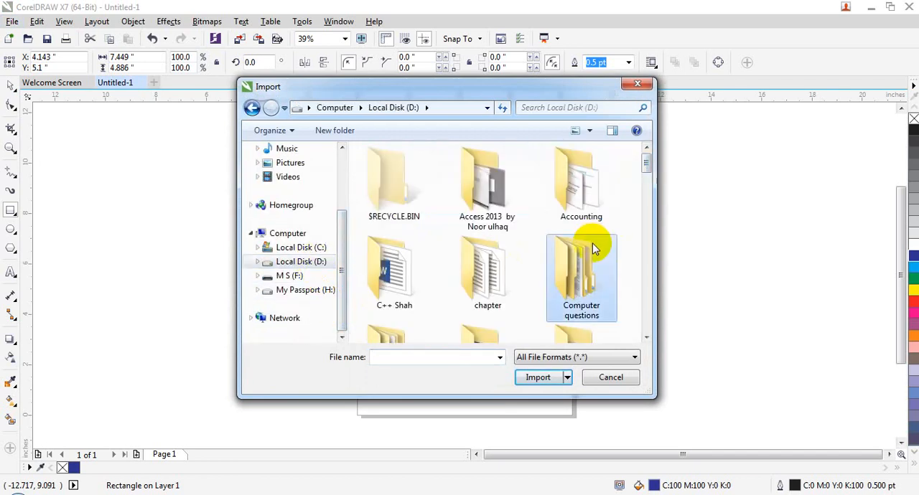
scroll(593, 248, down, 5)
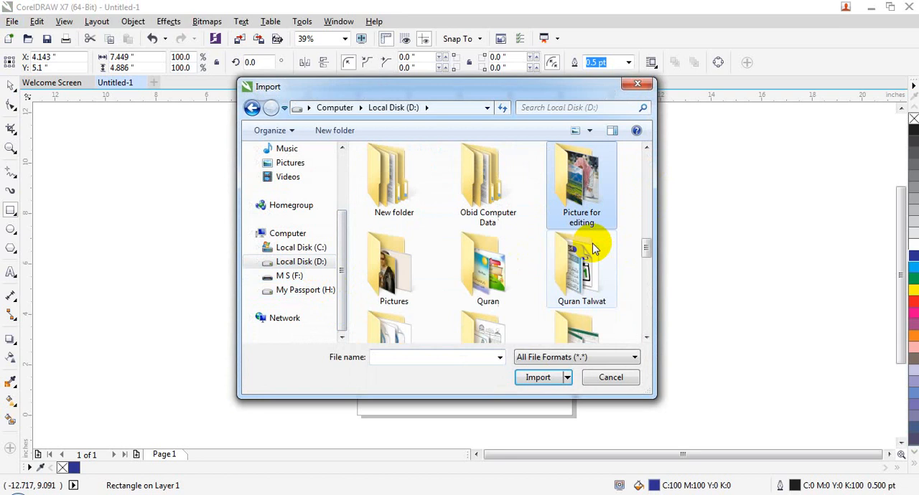
double_click(557, 208)
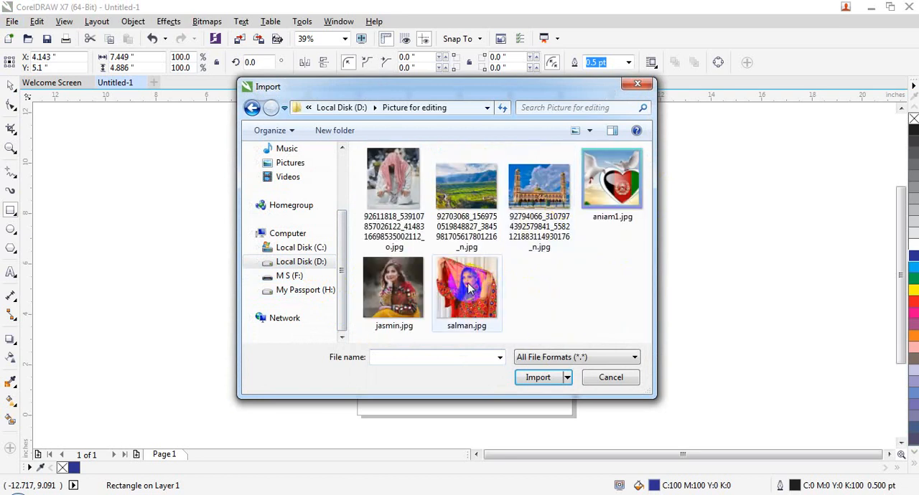
click(422, 324)
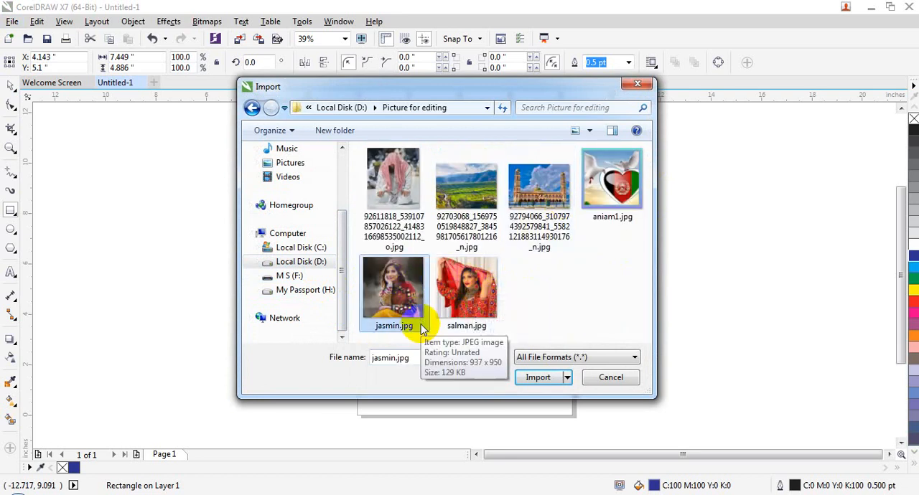
double_click(410, 290)
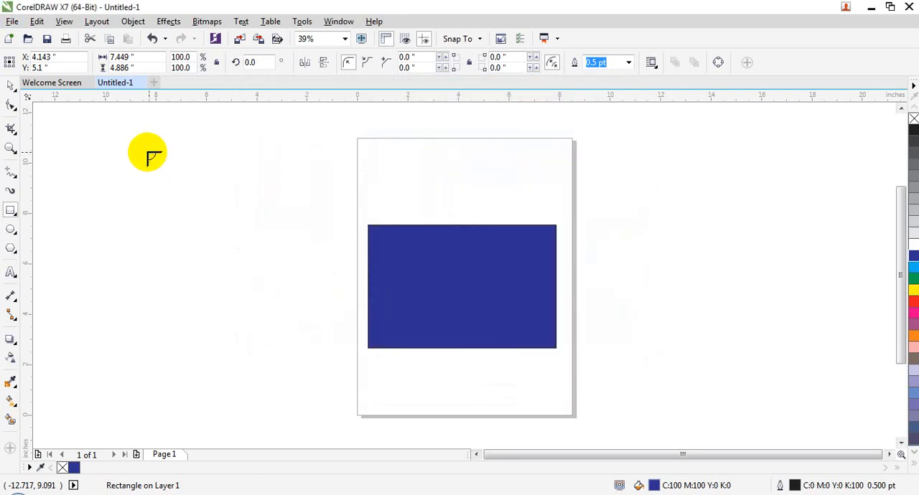
drag(120, 141, 324, 349)
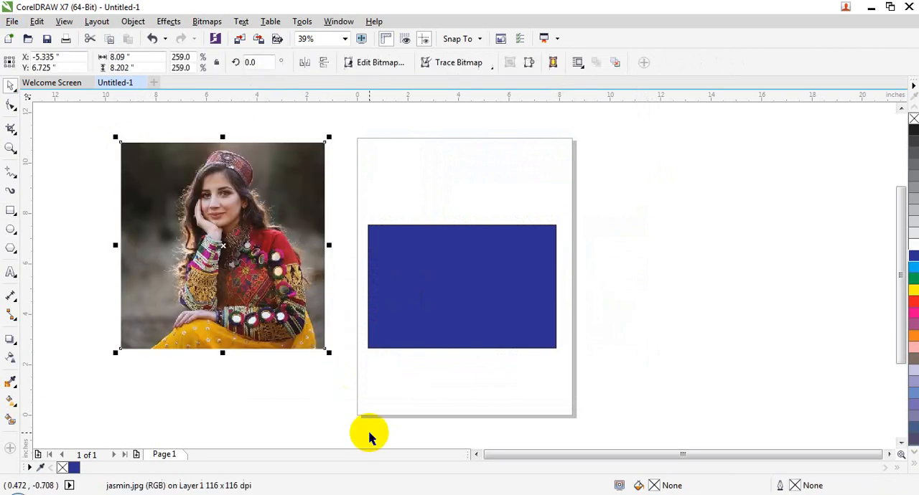
Select the blue rectangle and set the drawing display to Simple Wireframe
click(405, 390)
click(279, 267)
click(403, 271)
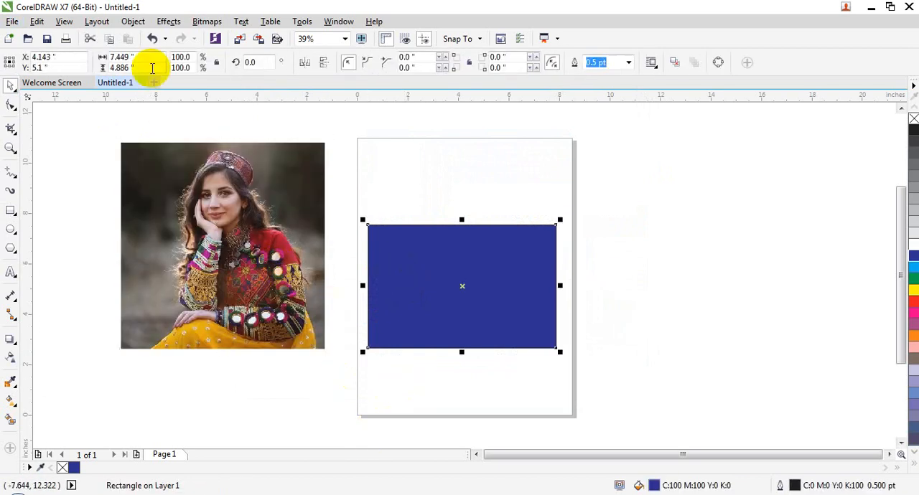
click(97, 21)
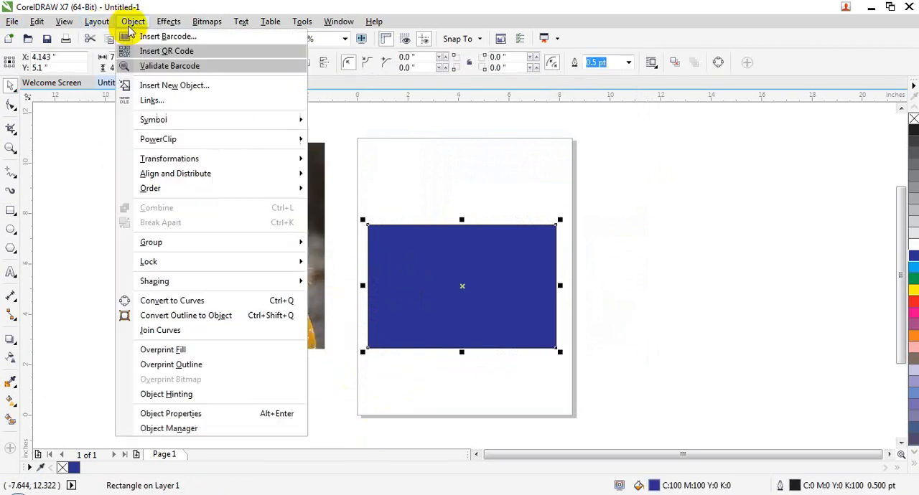
mouse_move(63, 21)
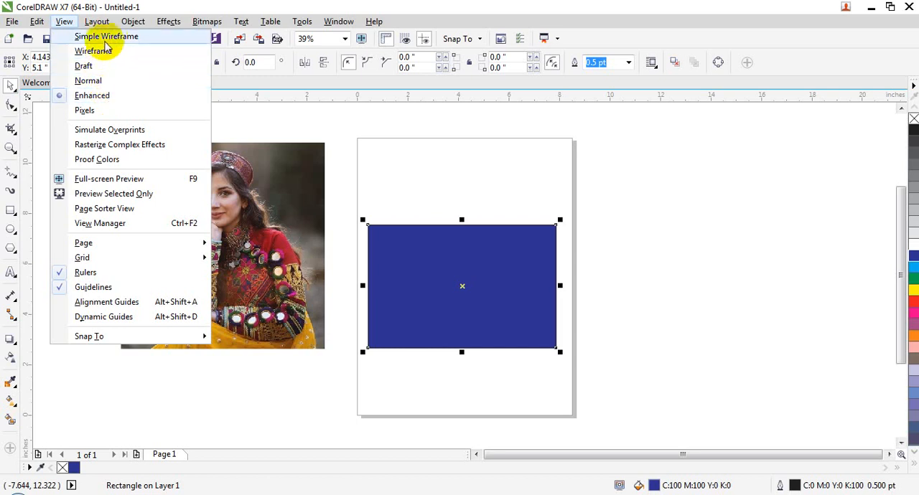
click(106, 37)
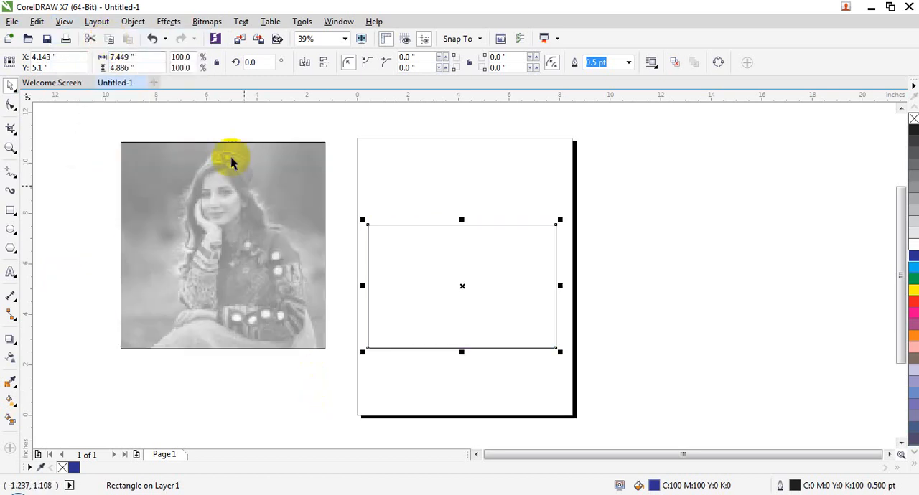
click(97, 21)
mouse_move(66, 23)
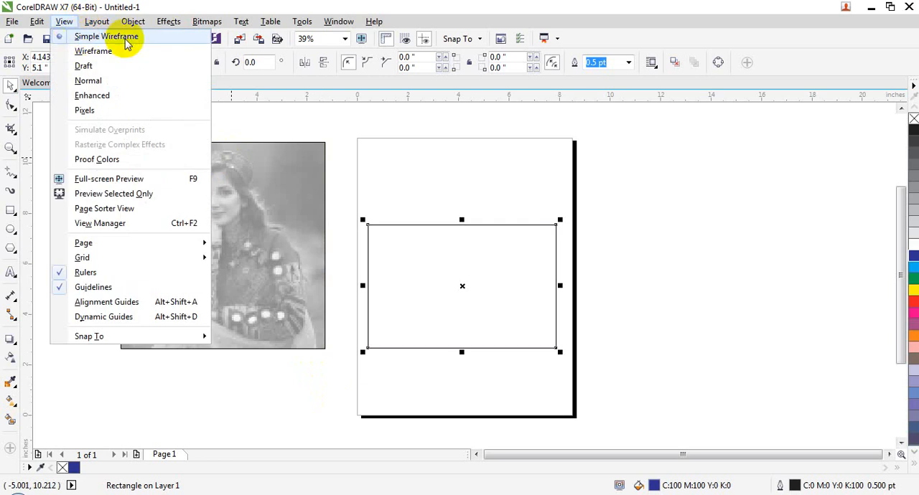
click(412, 187)
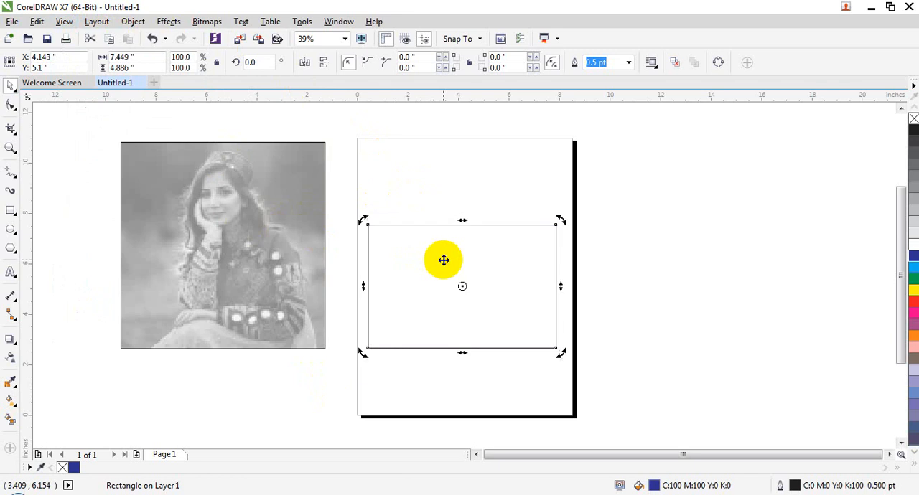
click(263, 225)
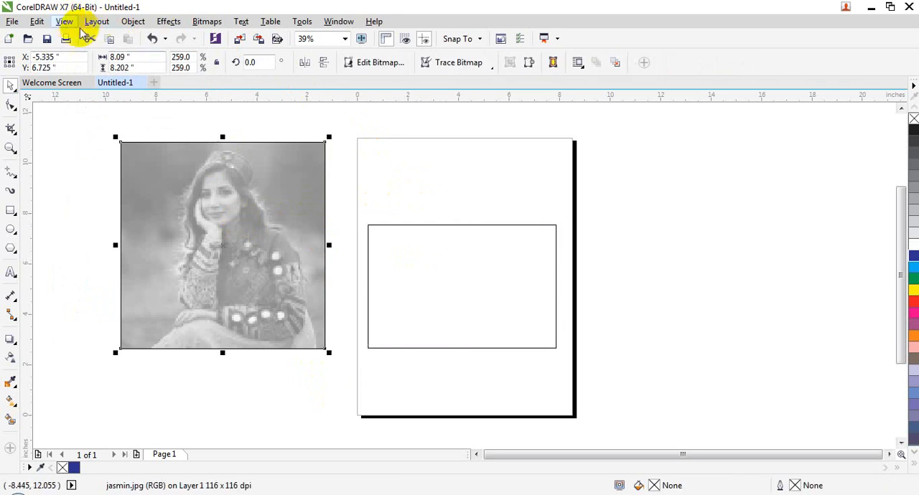
Draw a near-circular ellipse about 7.2 inches across to the right of the page and fill it with yellow
click(11, 230)
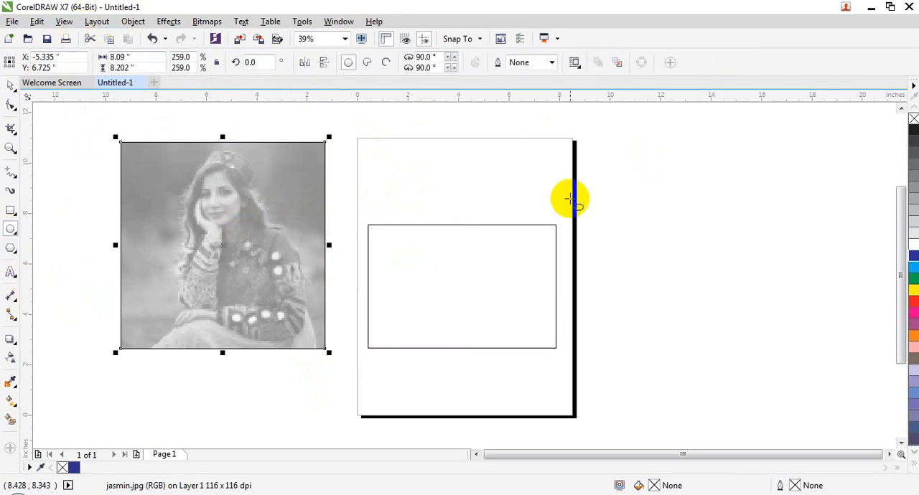
mouse_move(605, 180)
mouse_down()
mouse_move(714, 300)
mouse_move(794, 368)
mouse_up()
click(913, 290)
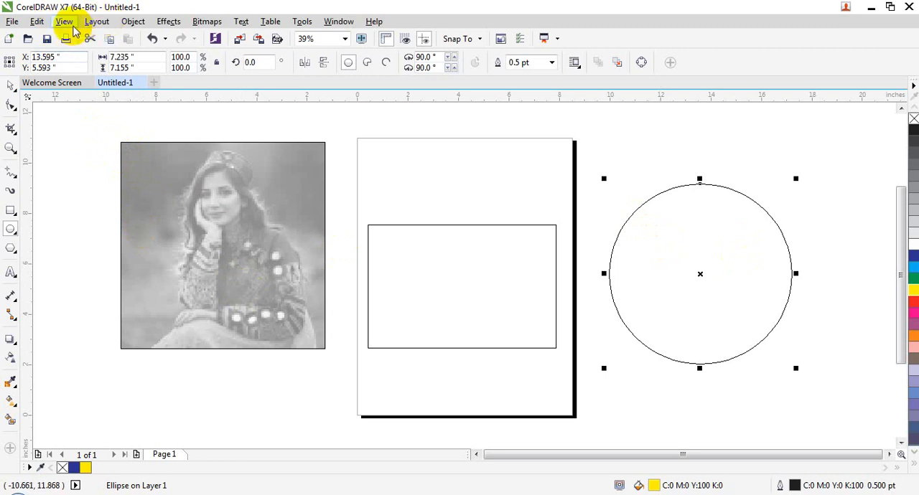
Set the drawing display to Wireframe and select the rectangle on the page
click(64, 21)
click(96, 55)
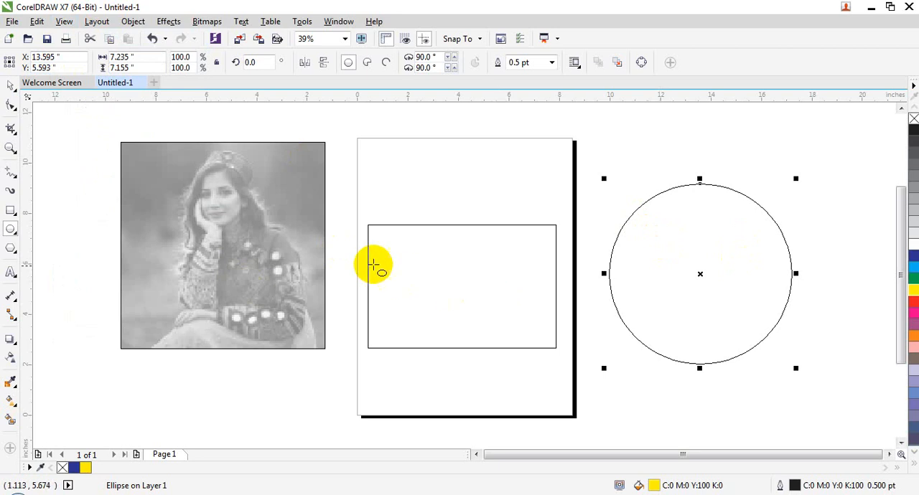
click(11, 86)
click(390, 271)
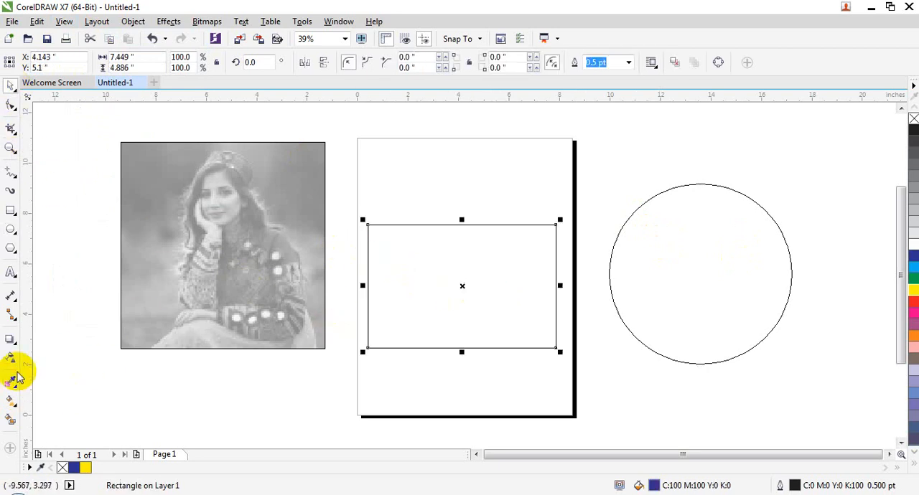
Set the drawing display to Normal
click(92, 23)
mouse_move(64, 22)
click(76, 78)
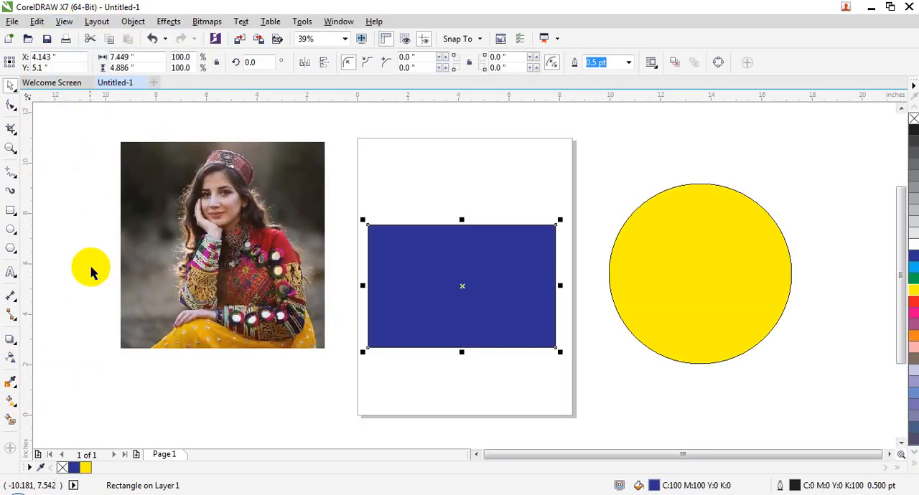
Apply an inside contour with 20 steps and a 0.1-inch offset to the blue rectangle, and deselect it
click(16, 345)
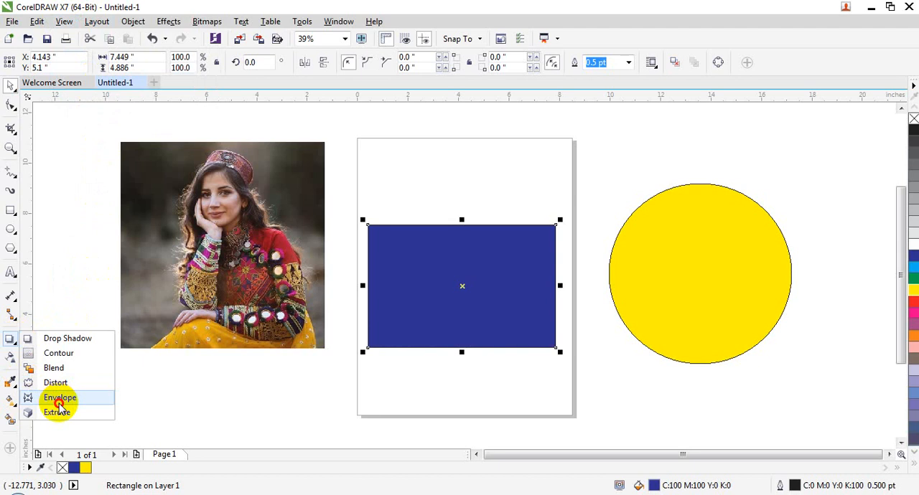
click(59, 353)
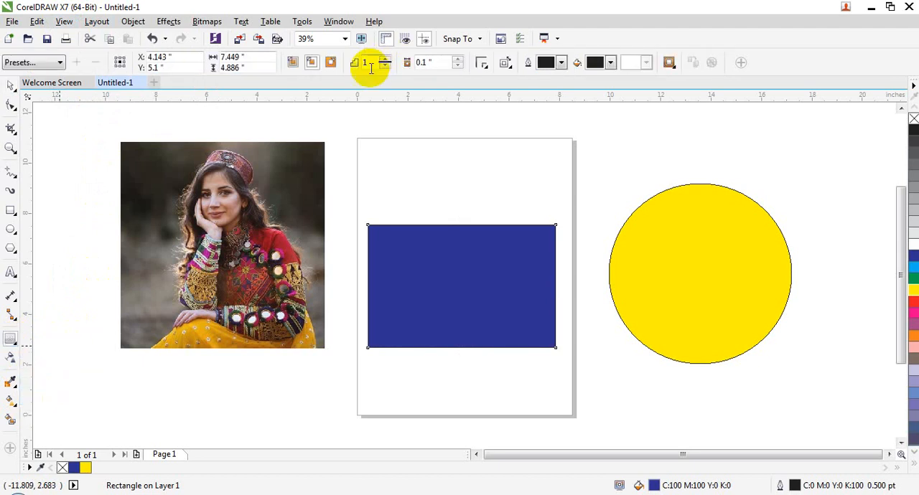
drag(371, 68, 349, 70)
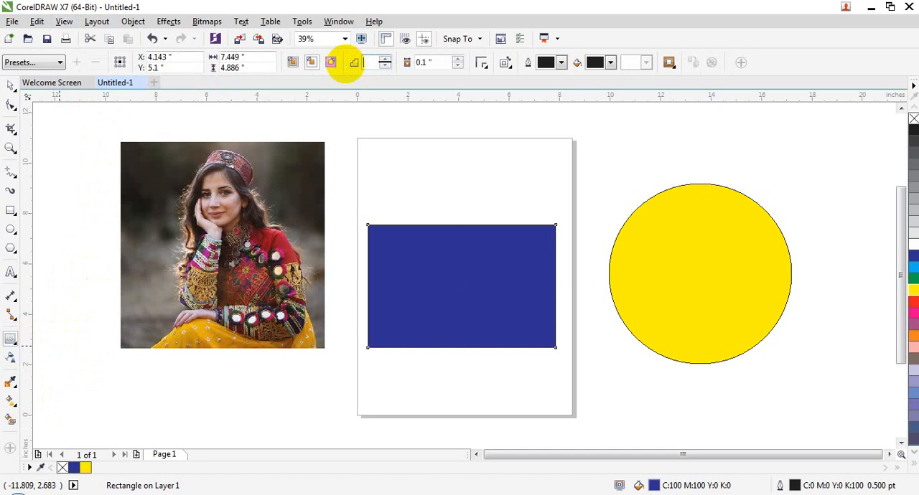
text(20)
key(Return)
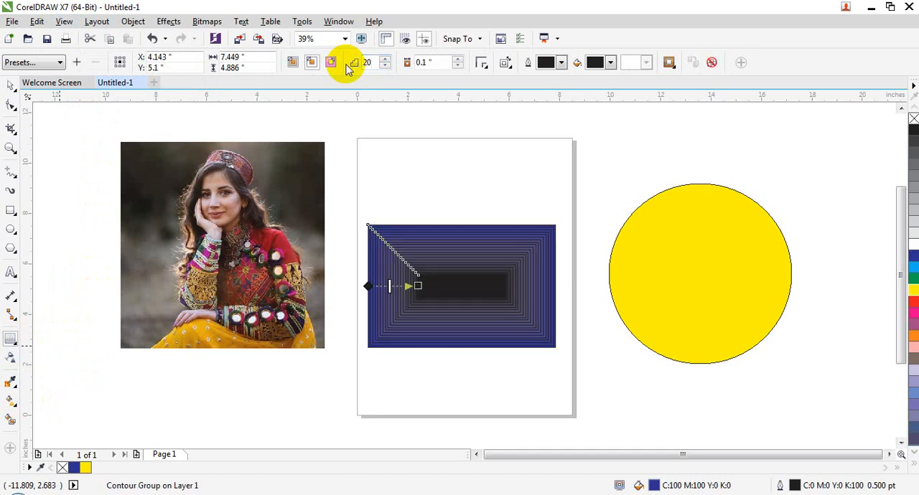
click(10, 86)
click(252, 424)
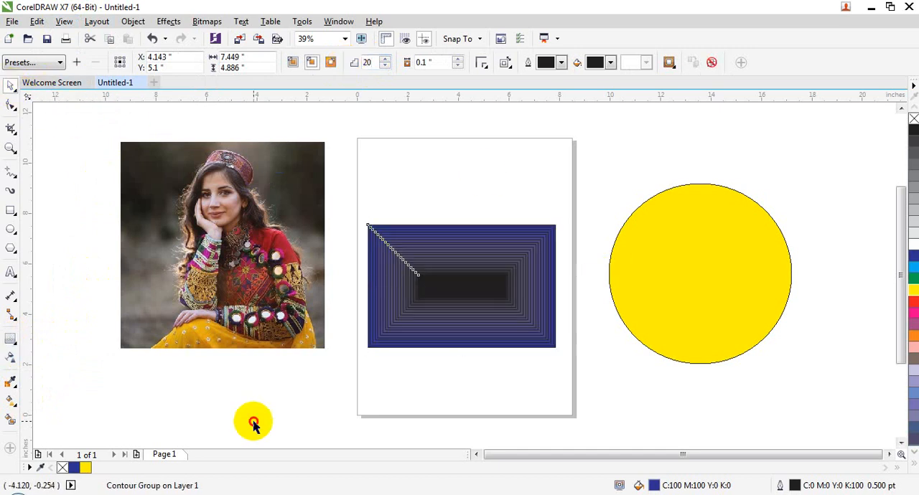
Select the imported photo and switch the display to Simple Wireframe to compare the contoured rectangle
click(522, 287)
click(251, 259)
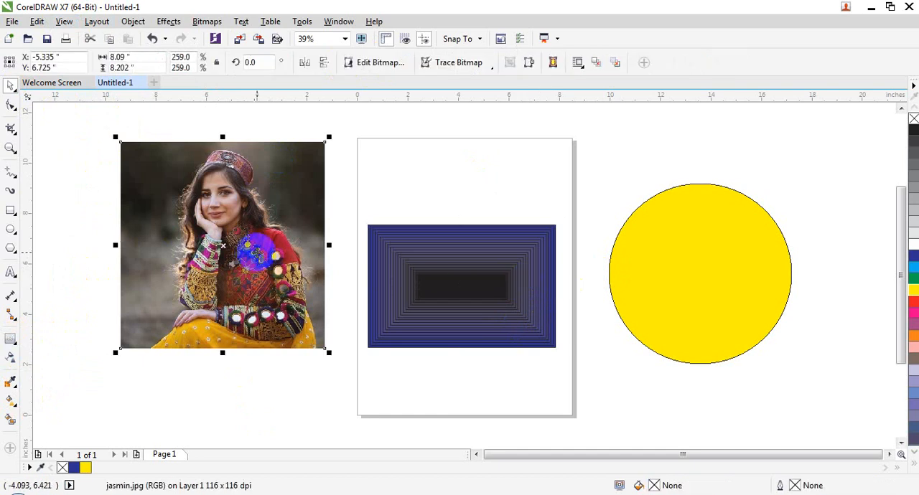
click(64, 21)
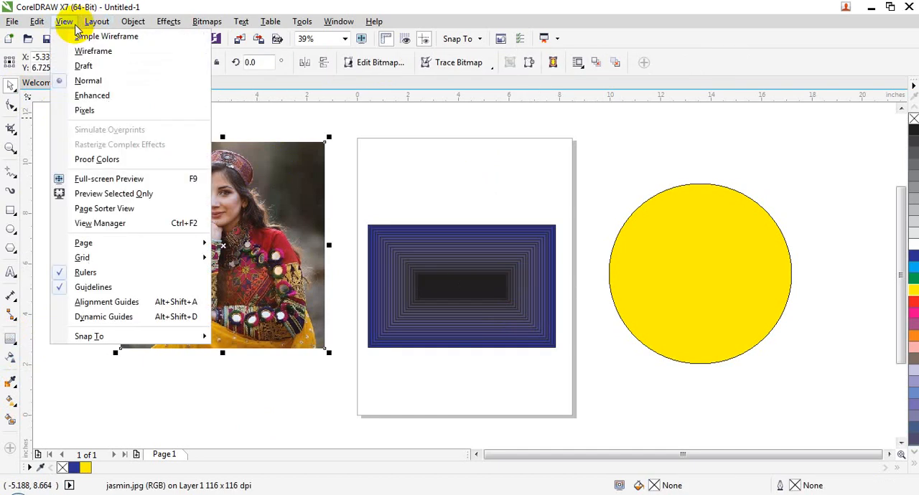
click(111, 40)
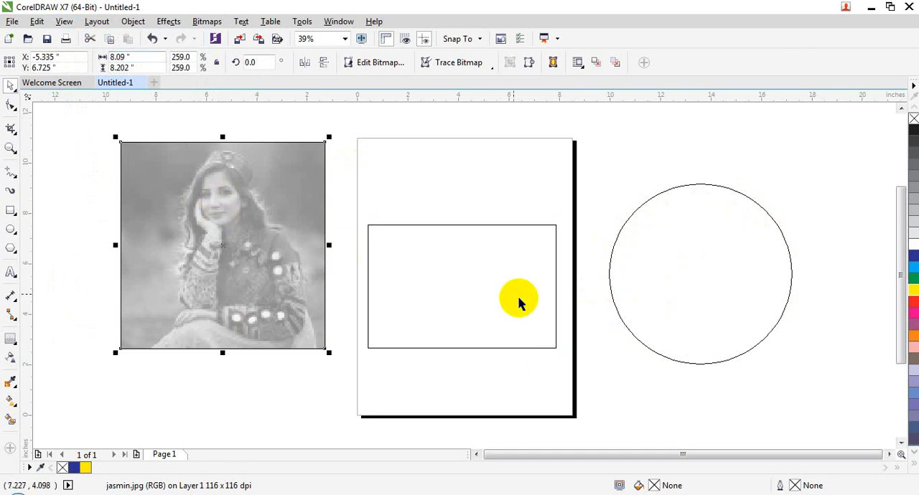
Check the rectangle and the circle in outline, then set the drawing display to Wireframe with the circle selected
click(502, 282)
click(691, 277)
click(457, 277)
click(701, 287)
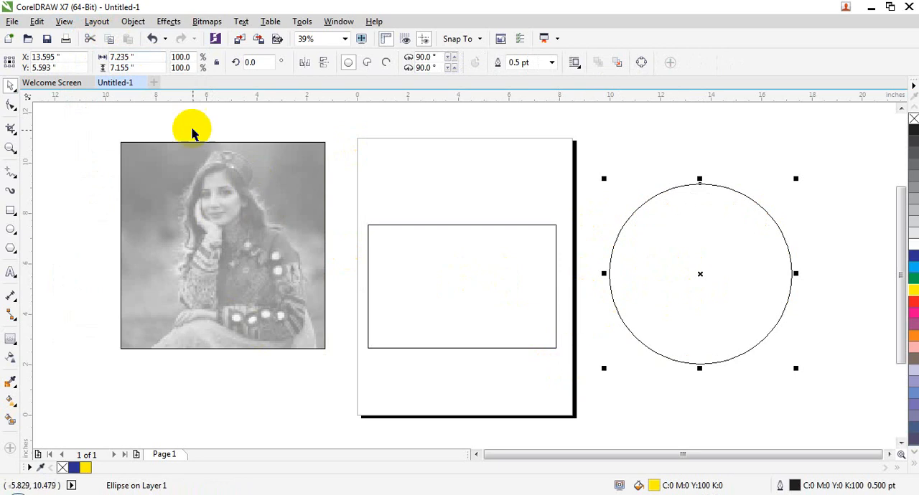
click(64, 21)
click(93, 53)
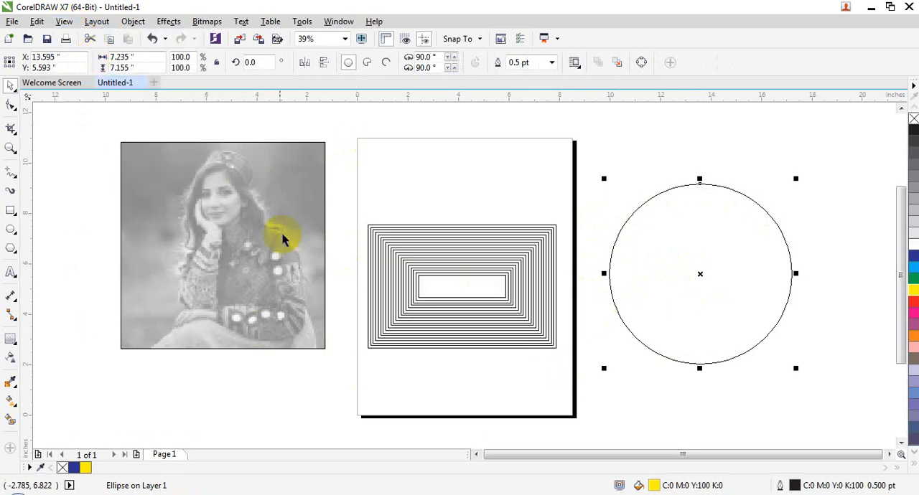
Select the photo and the contoured rectangle in turn to inspect them in Wireframe, and clear the selection
click(275, 215)
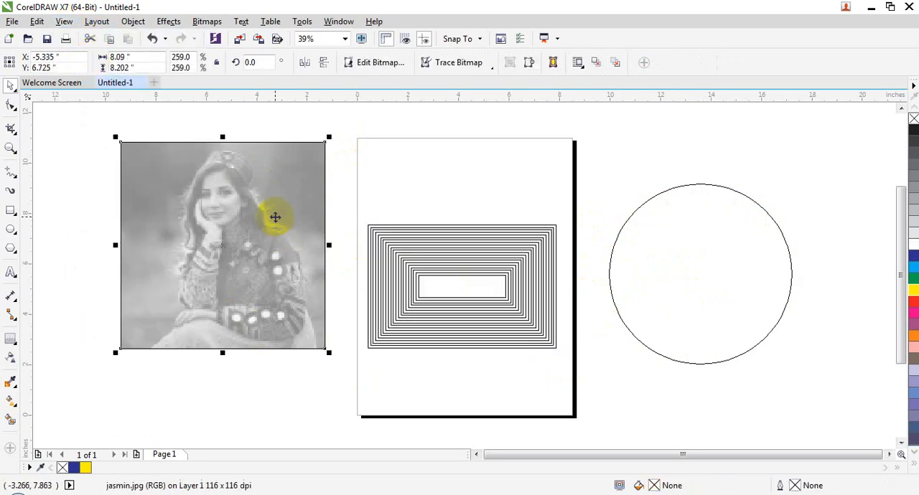
click(440, 310)
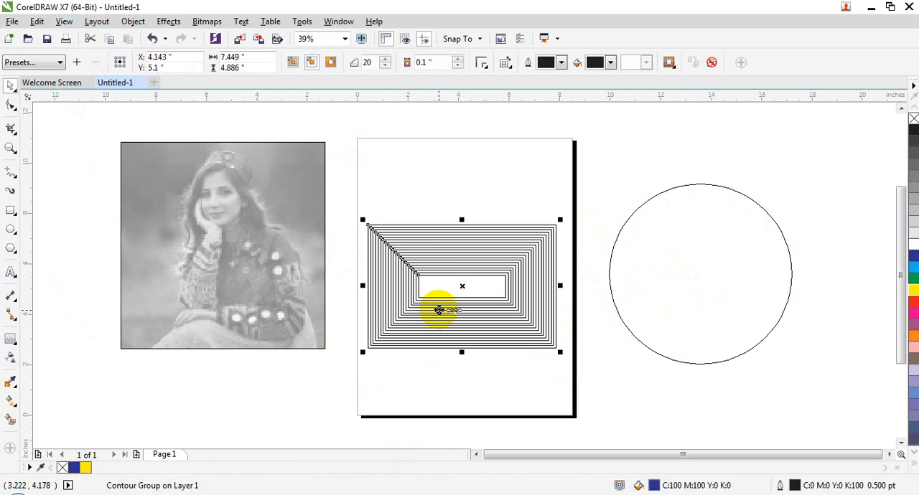
click(510, 184)
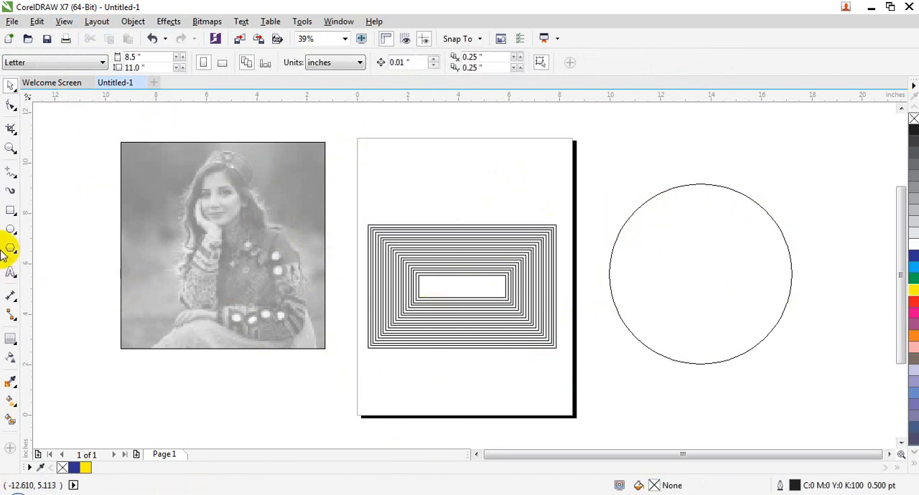
Draw an ellipse inside the large circle and stretch its height to make a circle about 5.7 inches across
click(10, 230)
drag(628, 216, 781, 353)
drag(705, 216, 706, 199)
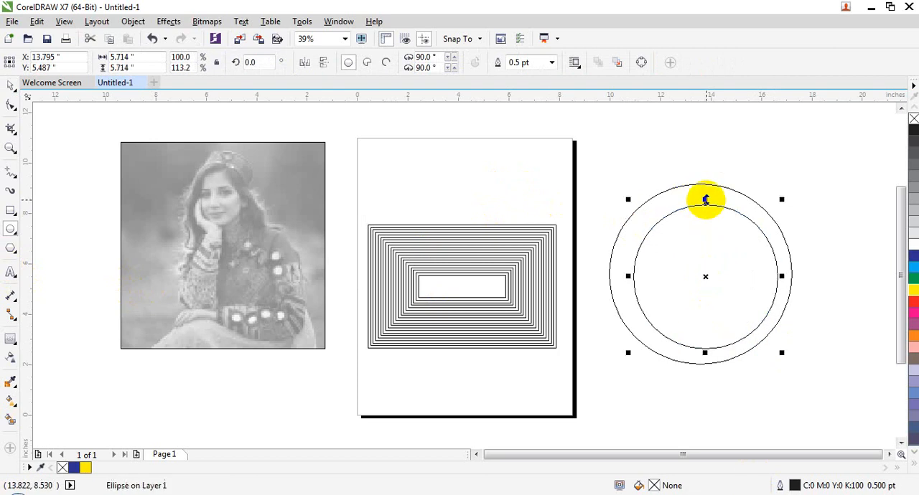
Switch the drawing display to Simple Wireframe to compare the two circles, and change it to Draft
click(64, 21)
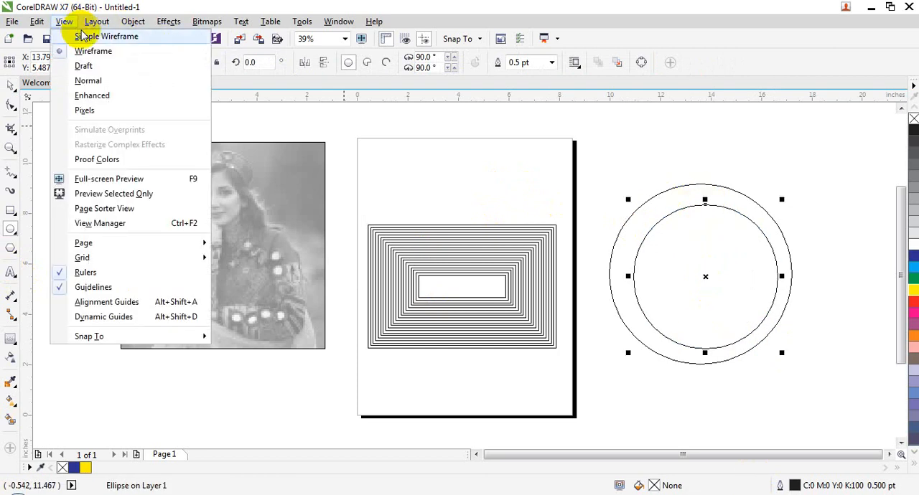
click(84, 34)
click(68, 25)
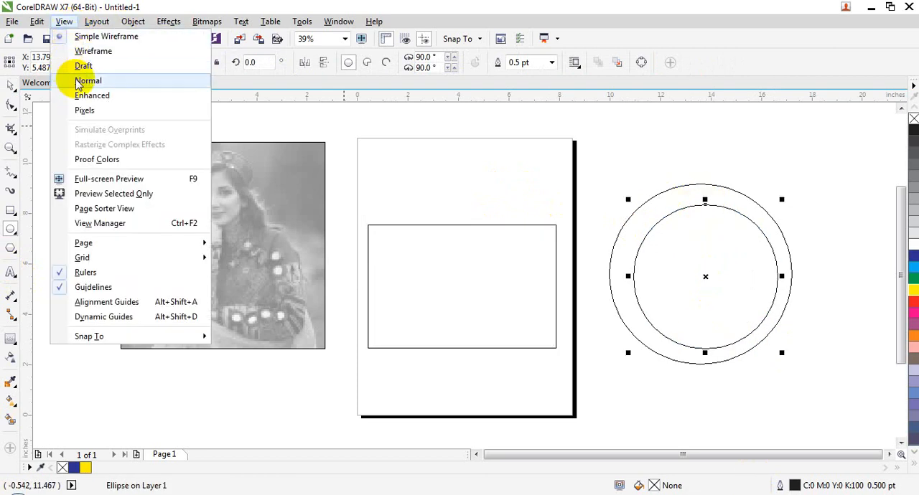
click(82, 66)
click(140, 179)
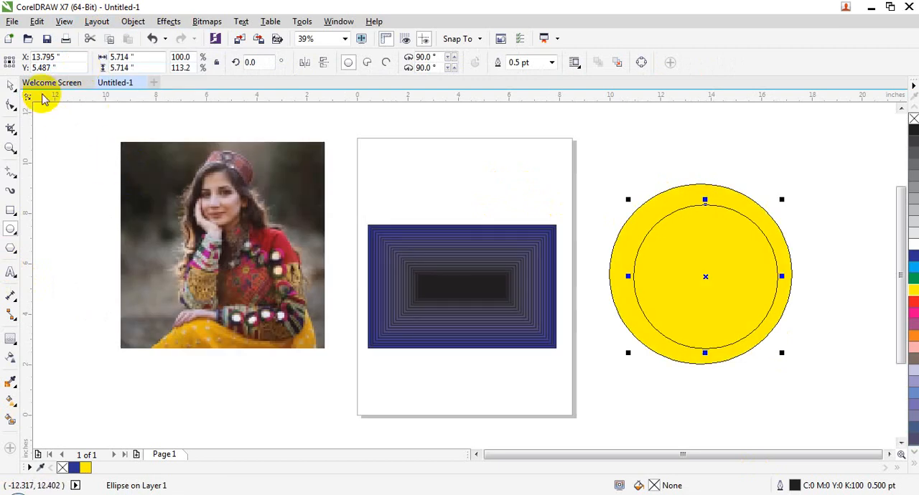
Shift the inner circle slightly up and to the left, and compare the contoured rectangle, photo and circle in Draft
click(11, 85)
drag(699, 245, 699, 243)
click(508, 290)
click(235, 258)
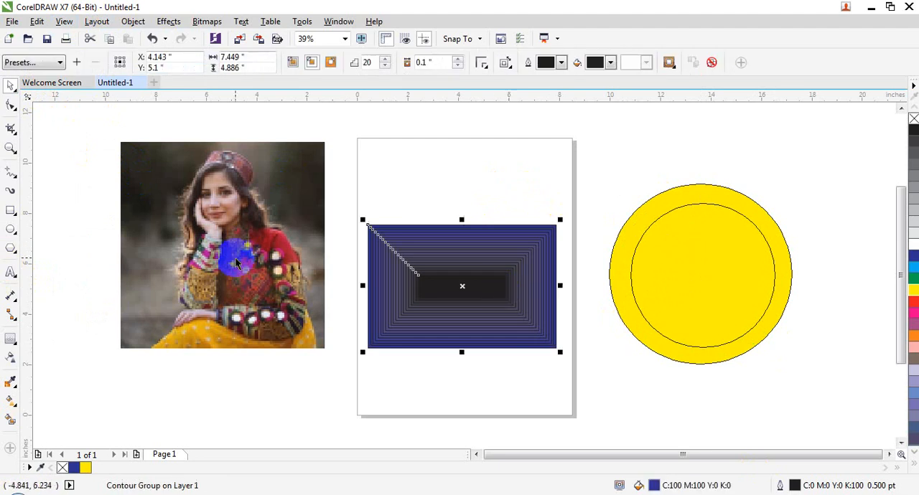
click(447, 282)
click(274, 222)
click(662, 251)
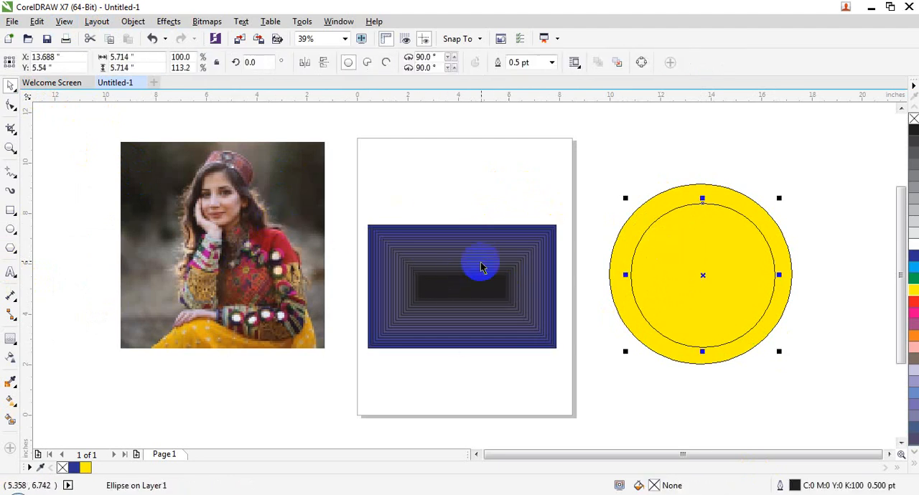
click(484, 263)
Set the drawing display to Normal and check the photo's quality, leaving nothing selected
click(66, 23)
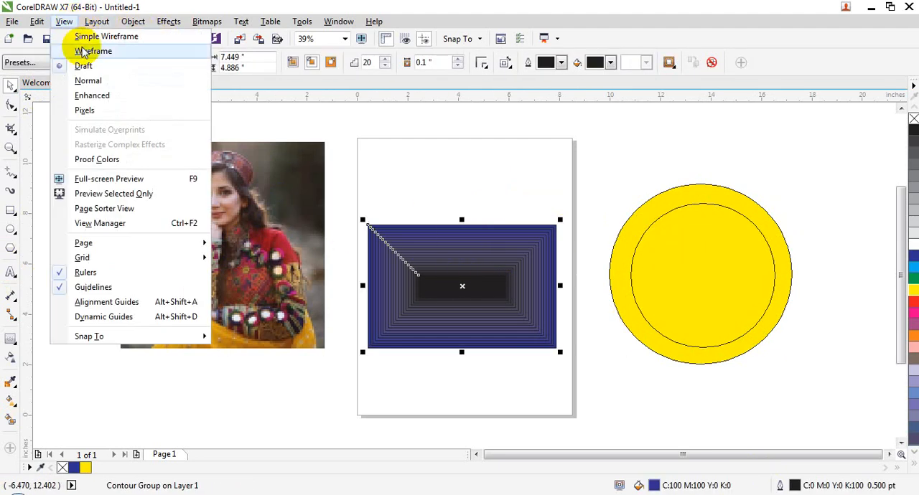
click(102, 79)
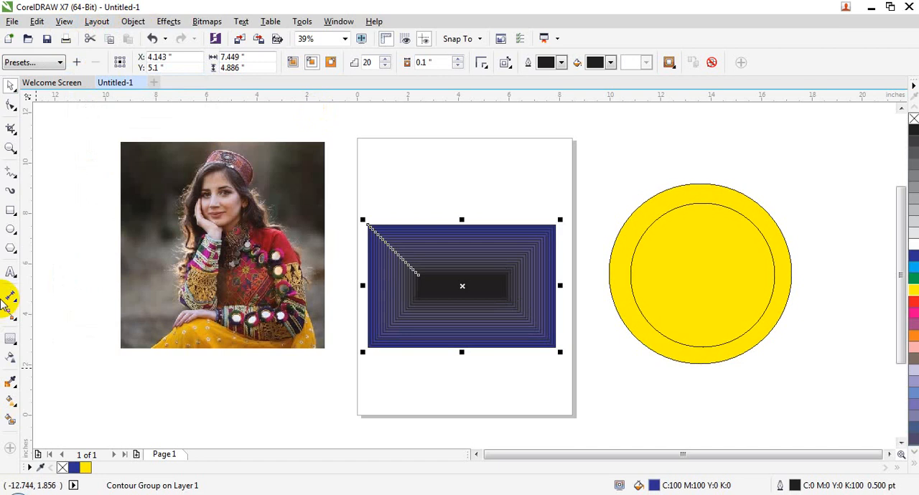
click(108, 174)
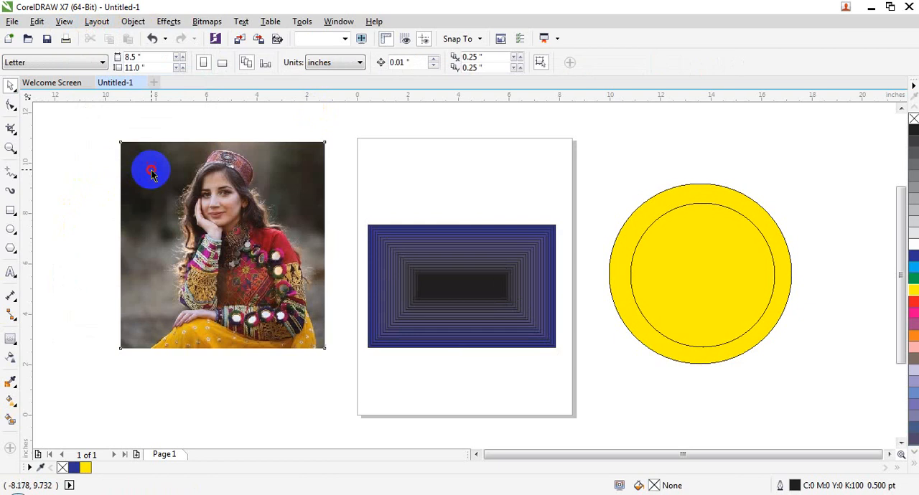
click(150, 168)
click(36, 117)
Switch the drawing display to Enhanced and from there to Pixels
click(64, 22)
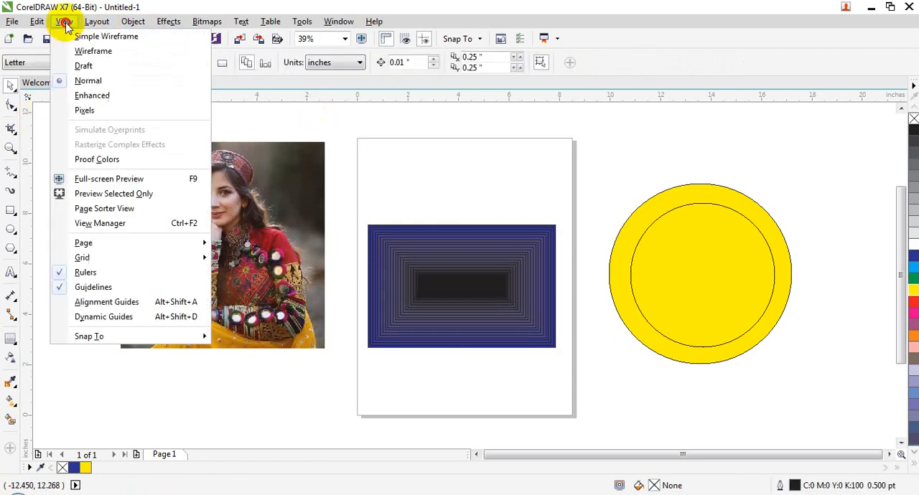
click(92, 95)
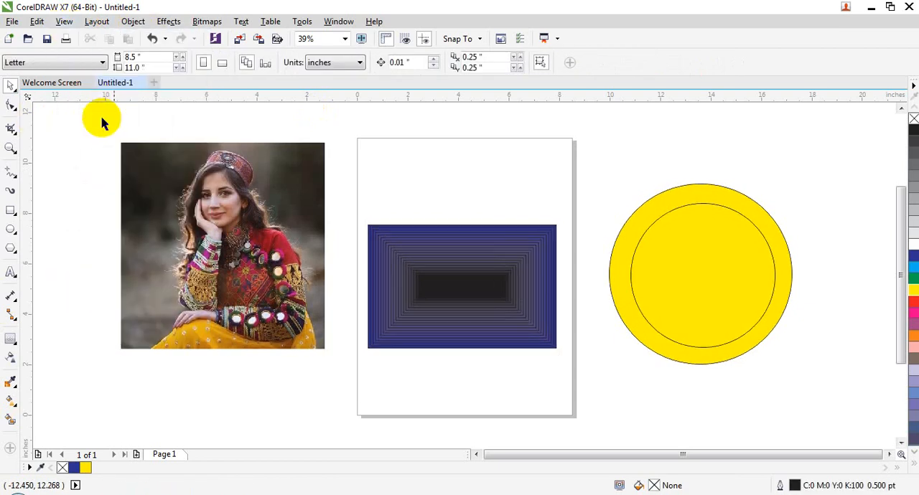
click(64, 21)
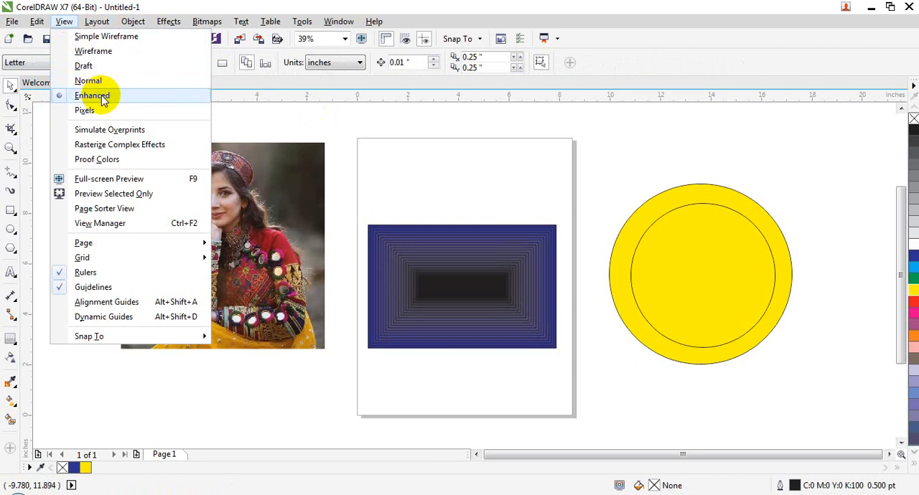
click(85, 111)
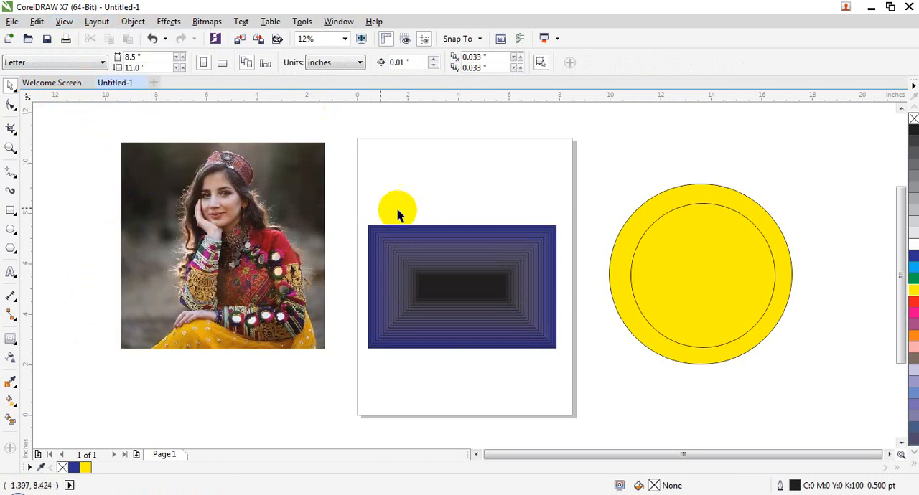
Turn on Simulate Overprints to compare the contoured rectangle and the photo, and turn it off again
click(64, 21)
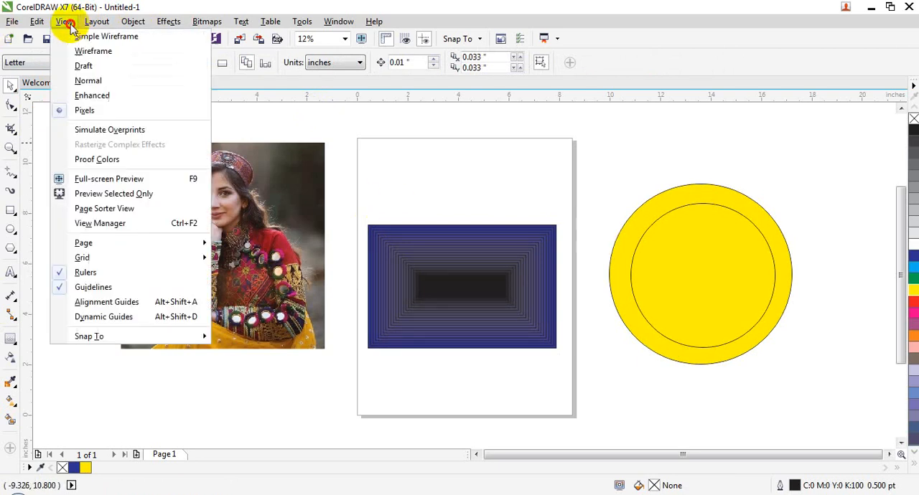
click(115, 133)
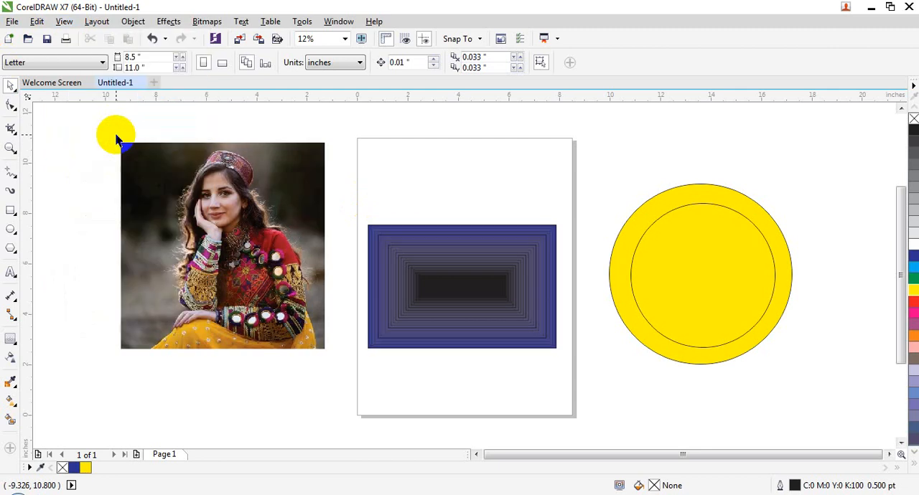
click(450, 269)
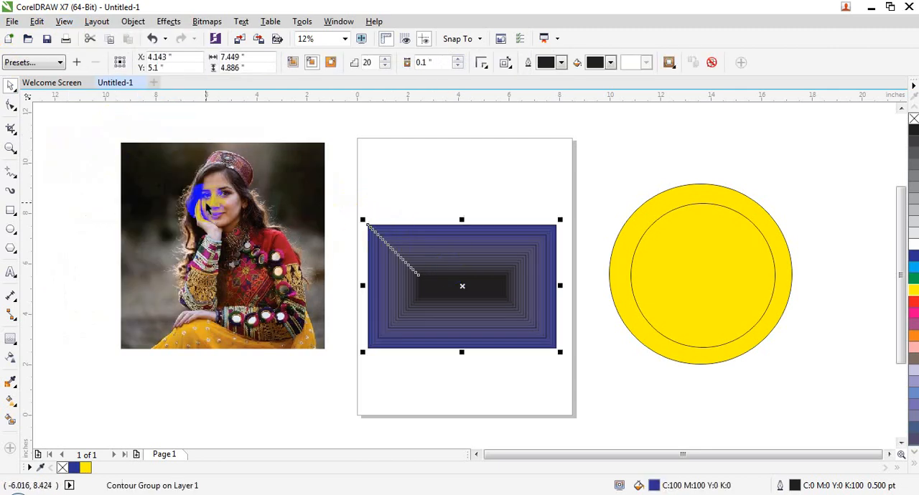
click(207, 198)
click(414, 253)
click(165, 163)
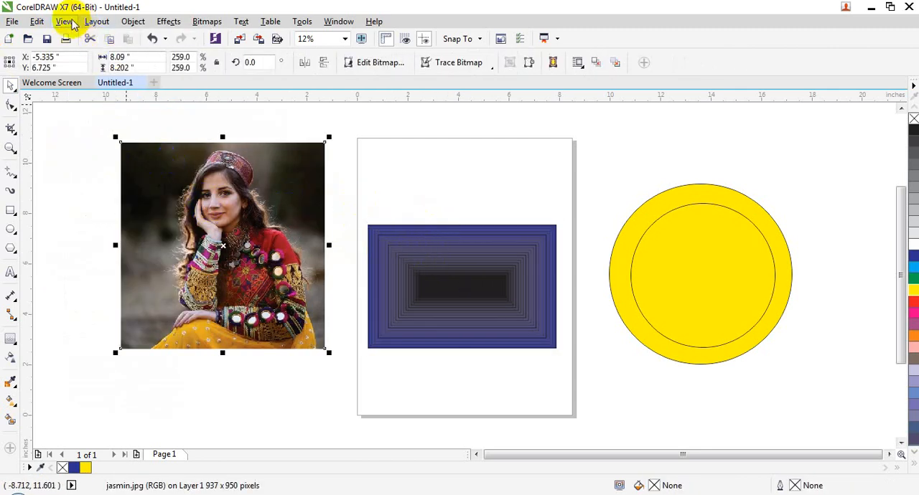
click(64, 22)
click(128, 134)
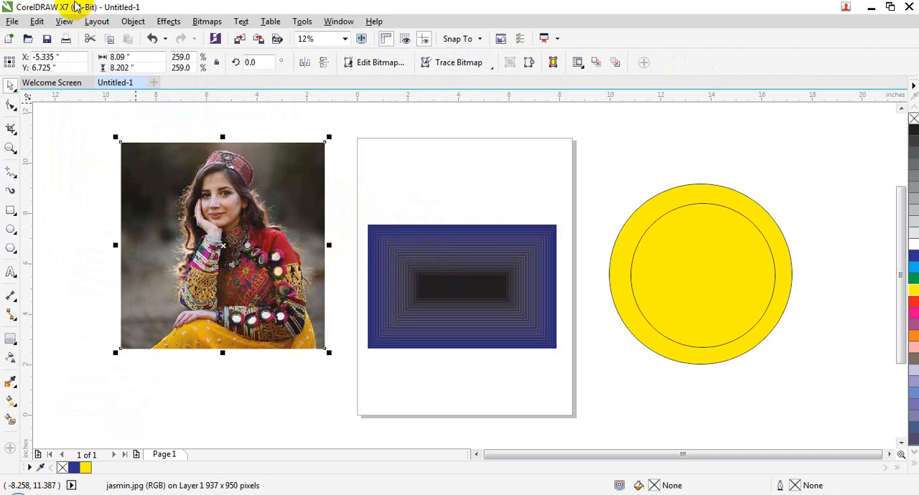
Turn on Proof Colors to compare the drawing's colors, and turn it off again
click(64, 21)
click(124, 155)
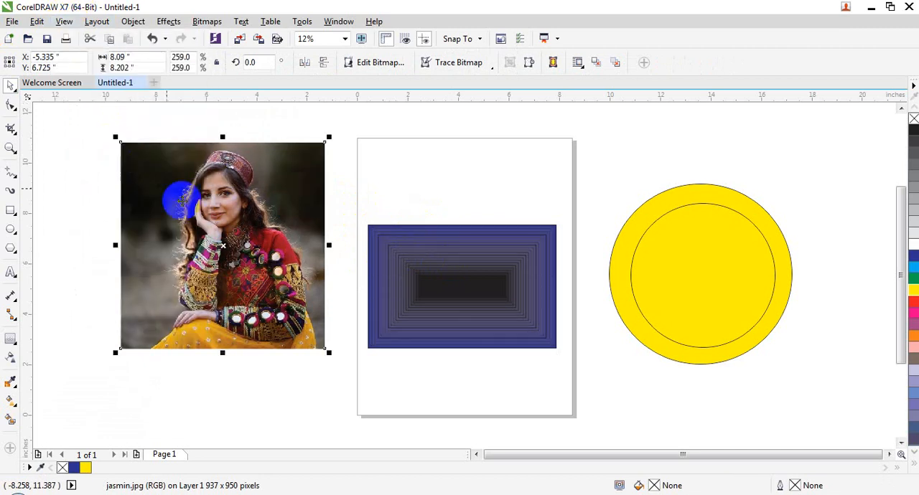
click(63, 21)
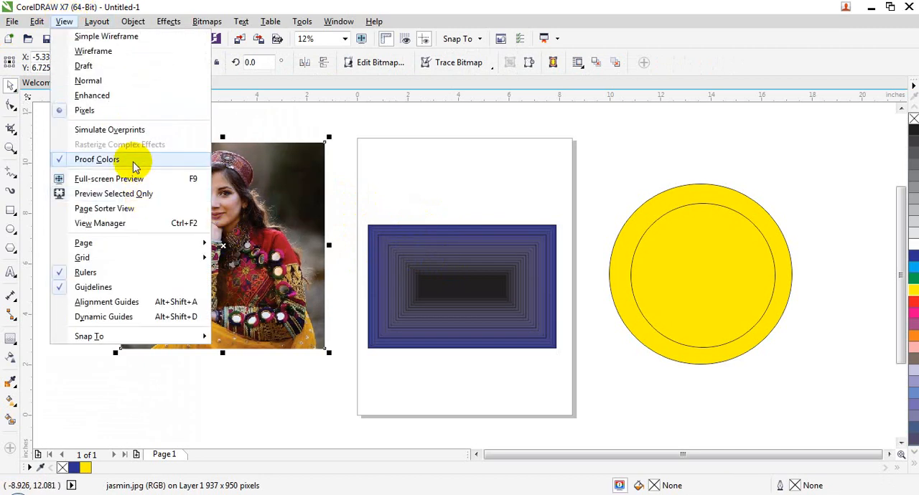
click(133, 162)
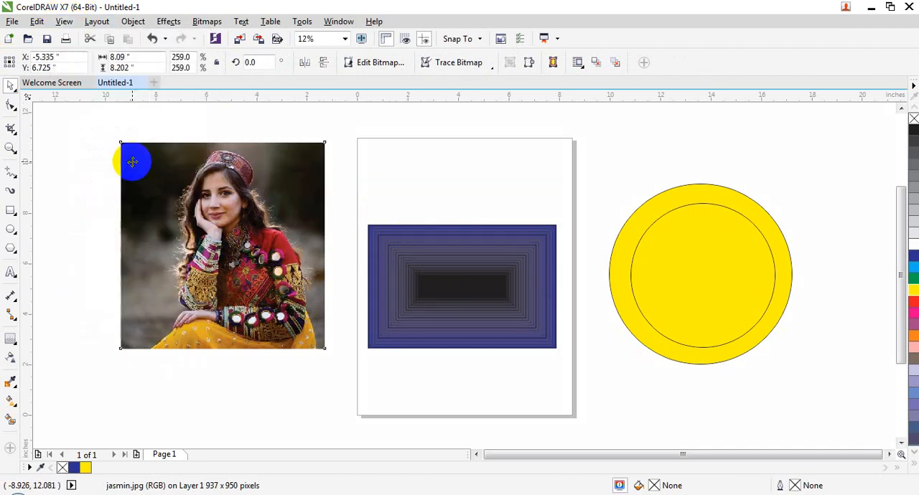
View the drawing in Full-screen Preview and return to the workspace
click(64, 21)
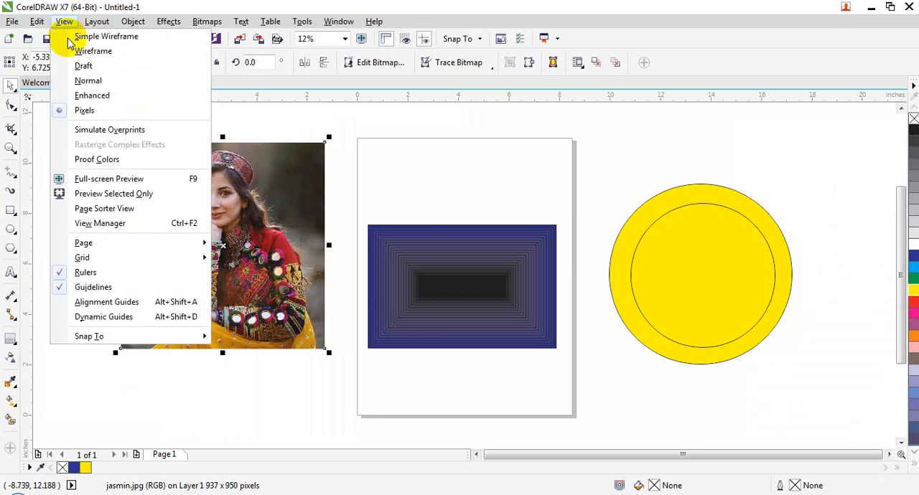
click(131, 183)
click(352, 159)
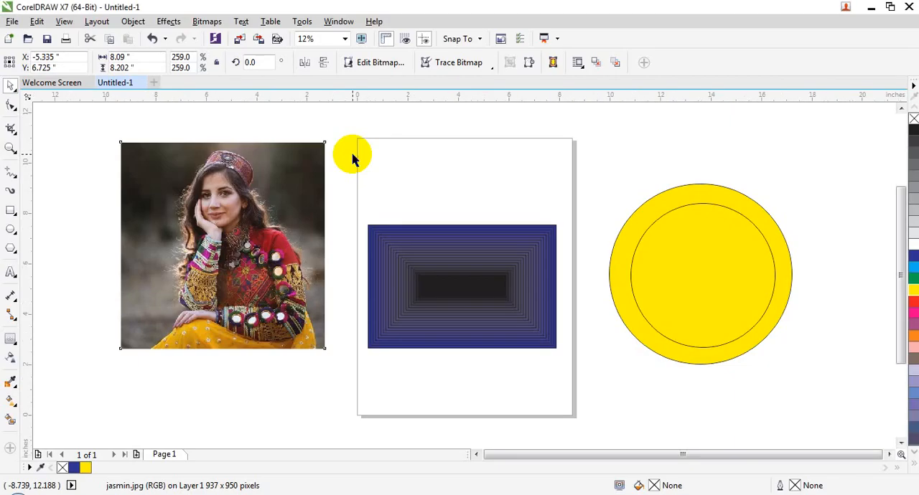
Select the photo, preview only the selected object in full screen, and return to the workspace
click(66, 21)
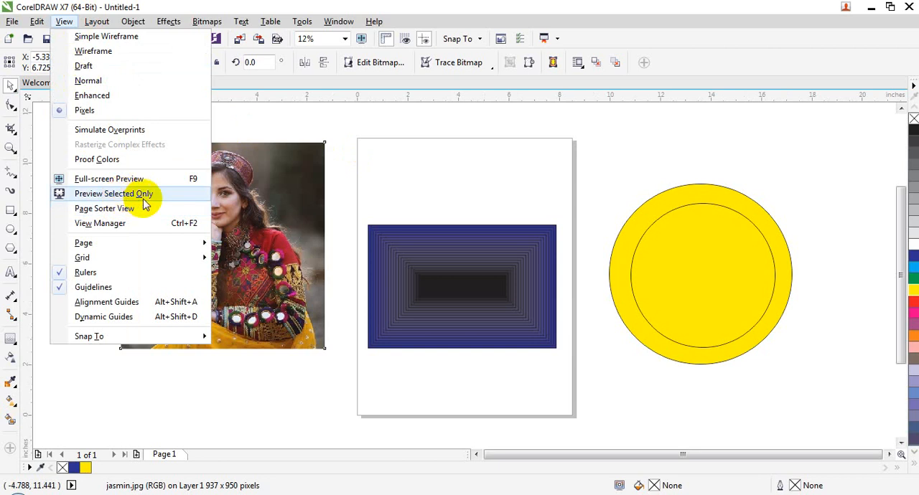
click(233, 203)
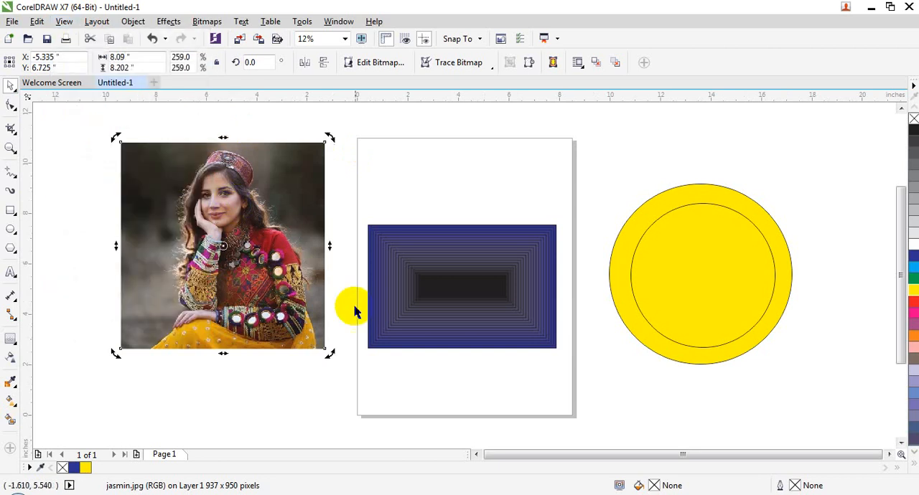
click(301, 378)
click(236, 202)
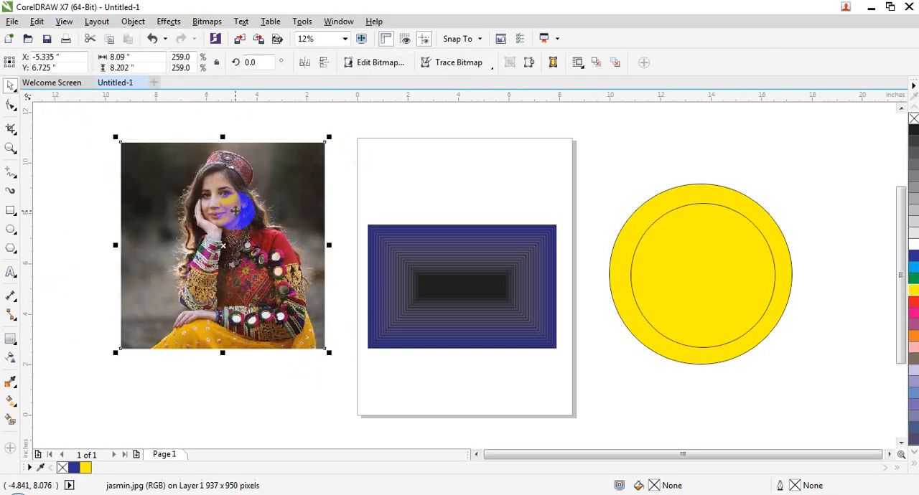
click(66, 21)
click(126, 194)
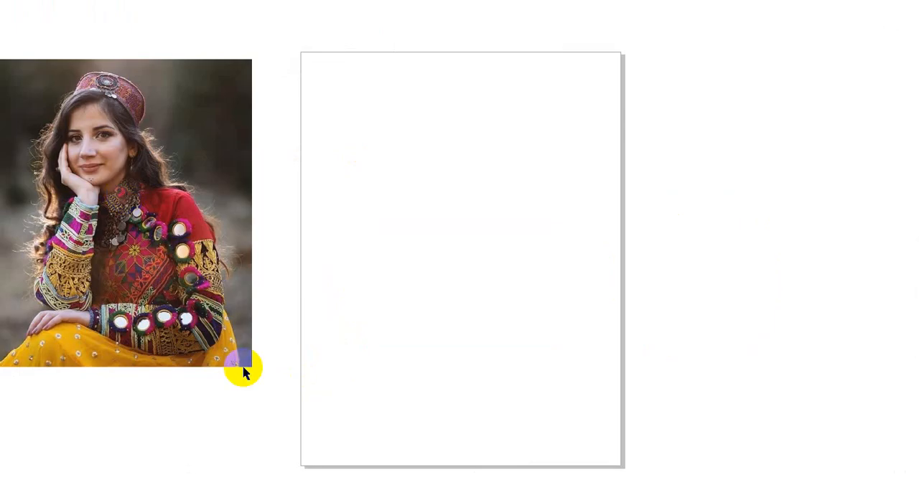
click(119, 142)
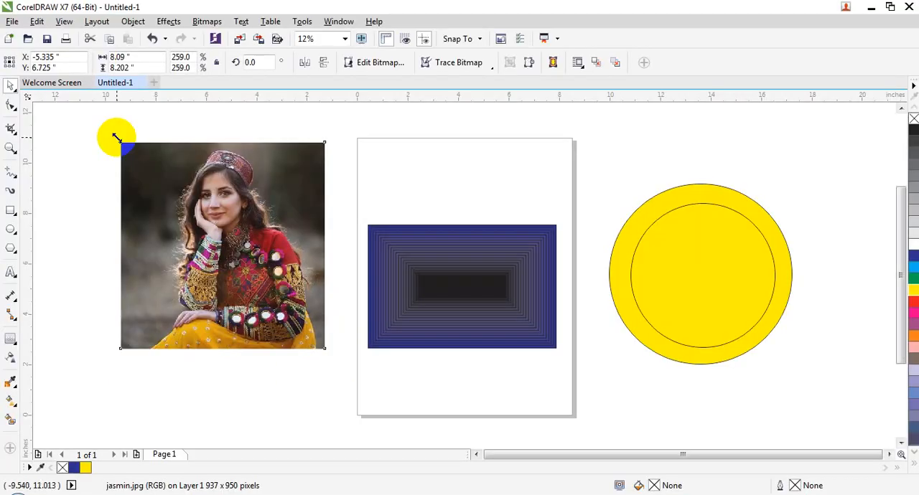
Add two blank pages after page 1 and select the photo beside the new page 3
click(64, 22)
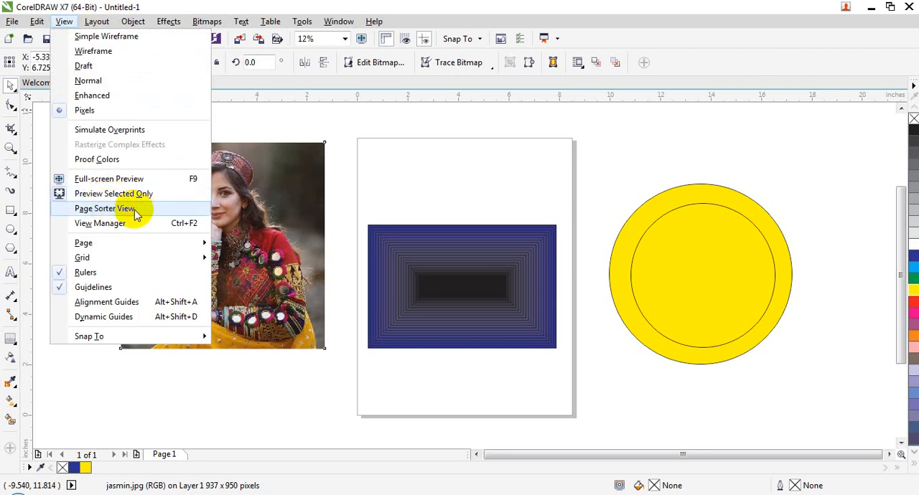
click(259, 420)
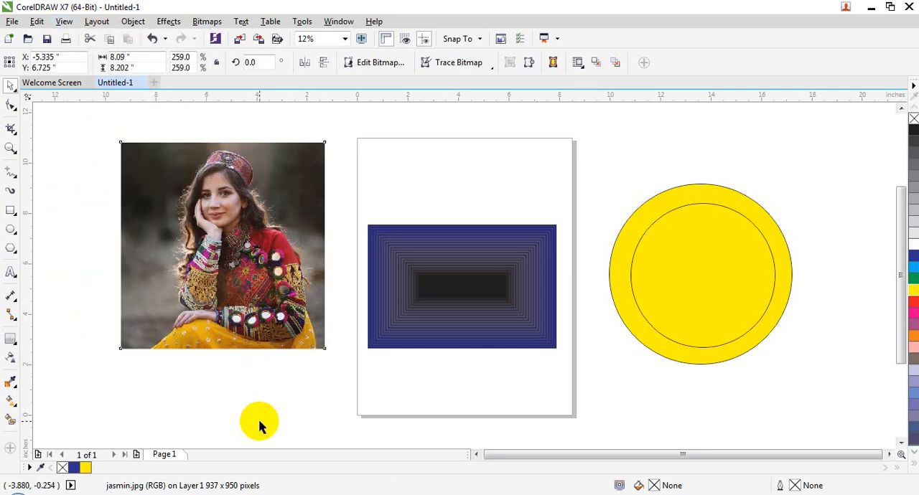
click(269, 271)
click(137, 454)
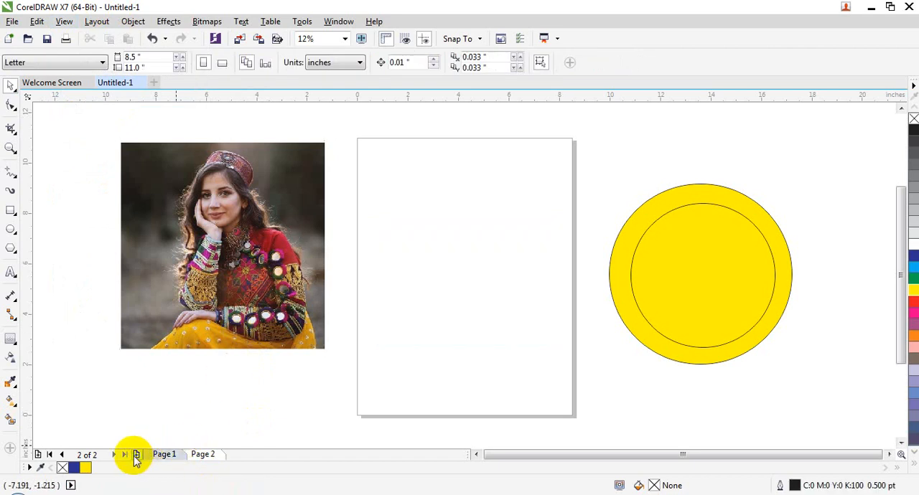
click(136, 455)
click(266, 303)
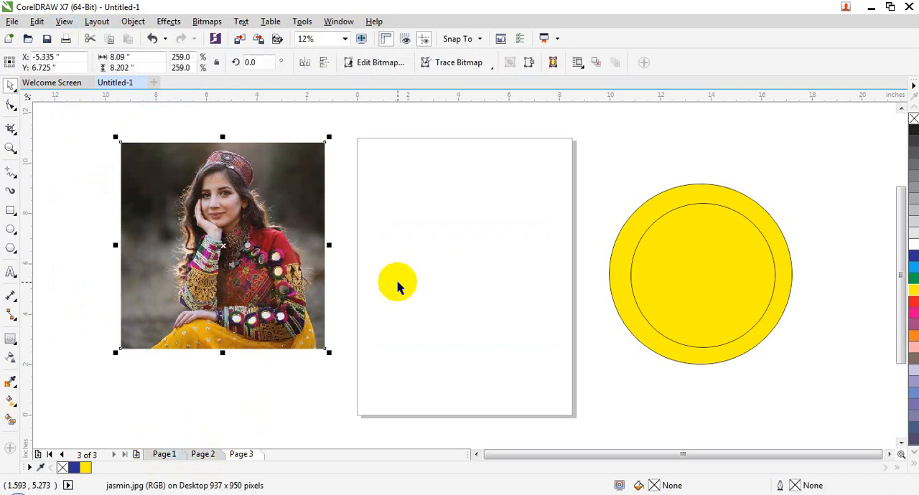
Cut the photo beside page 3 and switch through the three pages to check the shared circles beside them
key(ctrl+x)
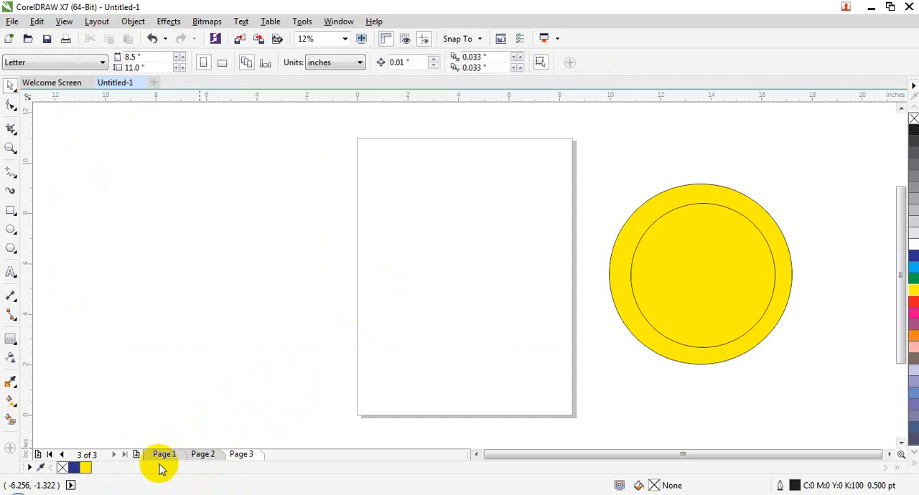
click(201, 455)
click(239, 456)
click(176, 456)
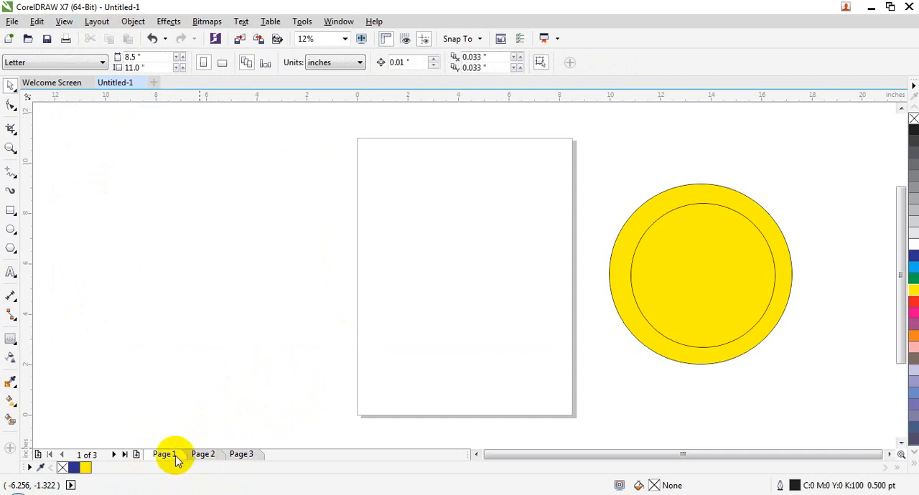
click(204, 455)
Fill the inner circle beside page 3 with blue (C100 M100 Y0 K0)
click(10, 211)
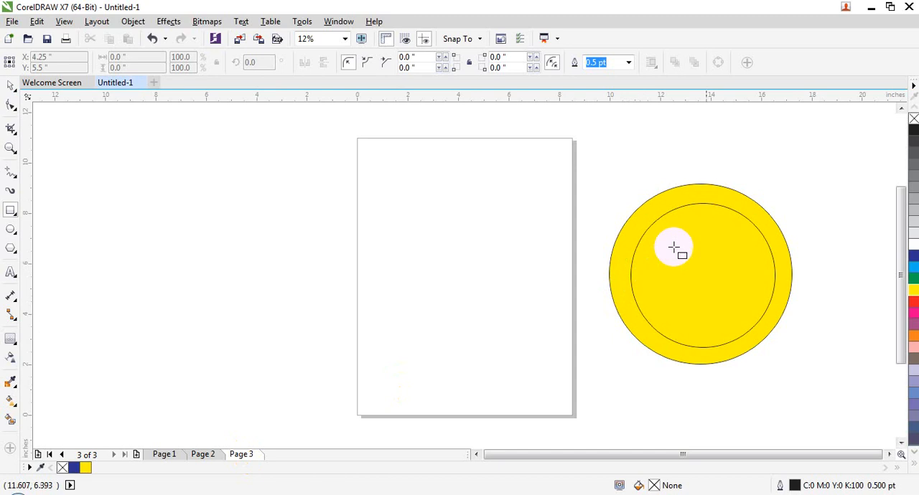
click(910, 260)
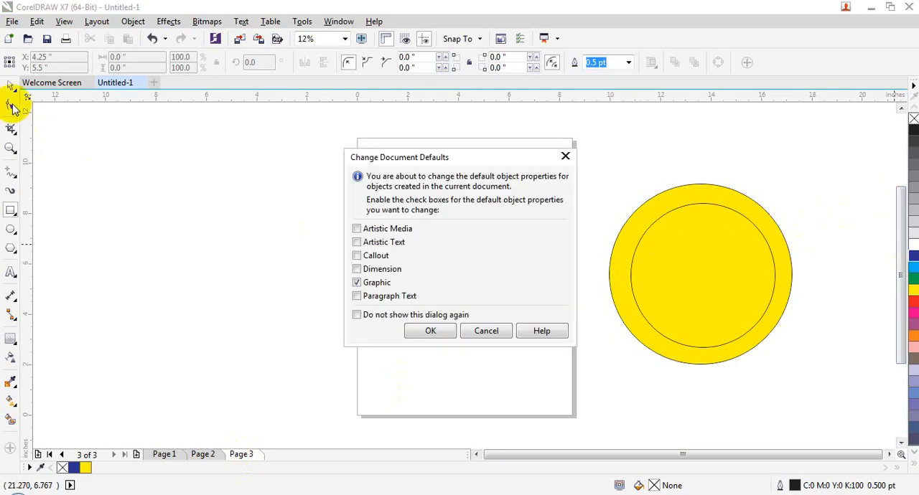
click(494, 331)
click(653, 277)
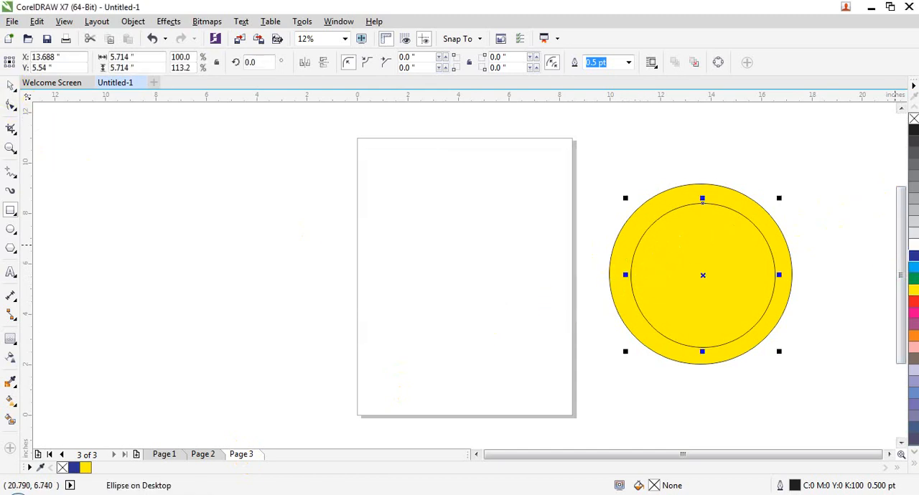
drag(912, 266, 741, 266)
Draw a thin rectangle about 6.06 by 0.59 inches across page 3's edge and move the blue circle onto the page
drag(658, 264, 496, 241)
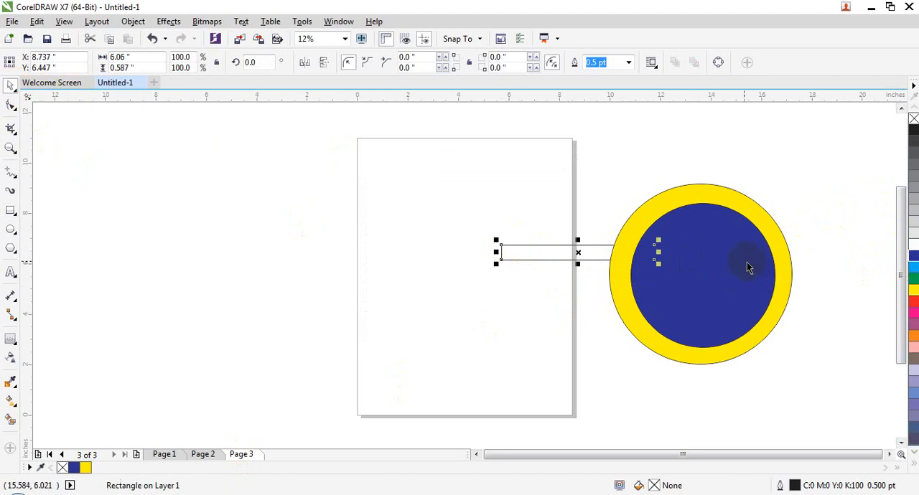
drag(747, 267, 449, 213)
Switch repeatedly between pages 1, 2 and 3 to compare which objects belong to each page
click(205, 456)
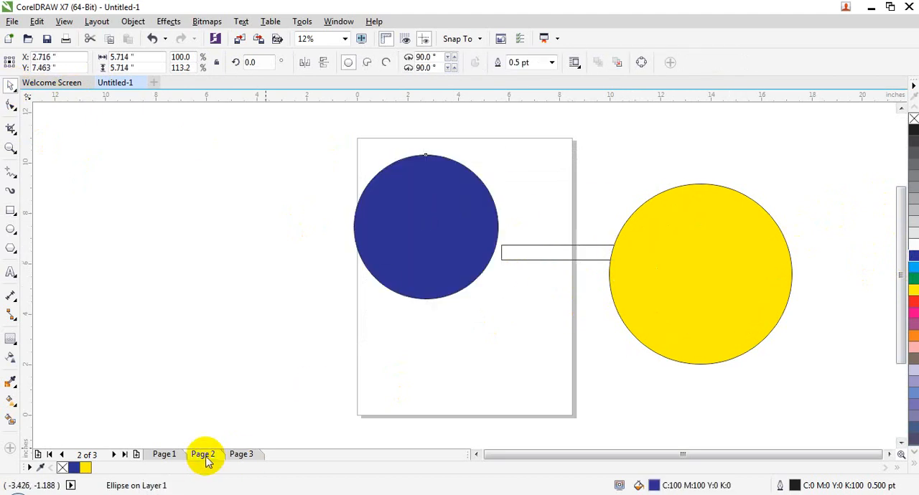
click(162, 459)
click(205, 459)
click(243, 459)
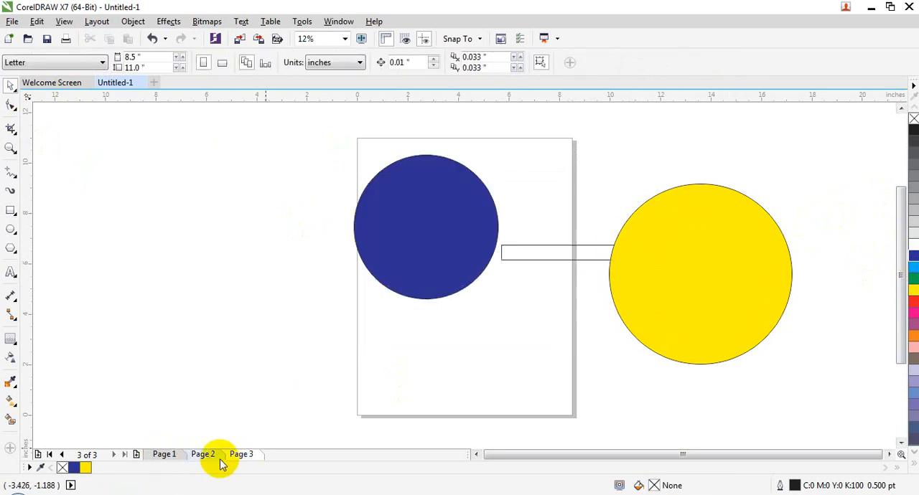
click(219, 459)
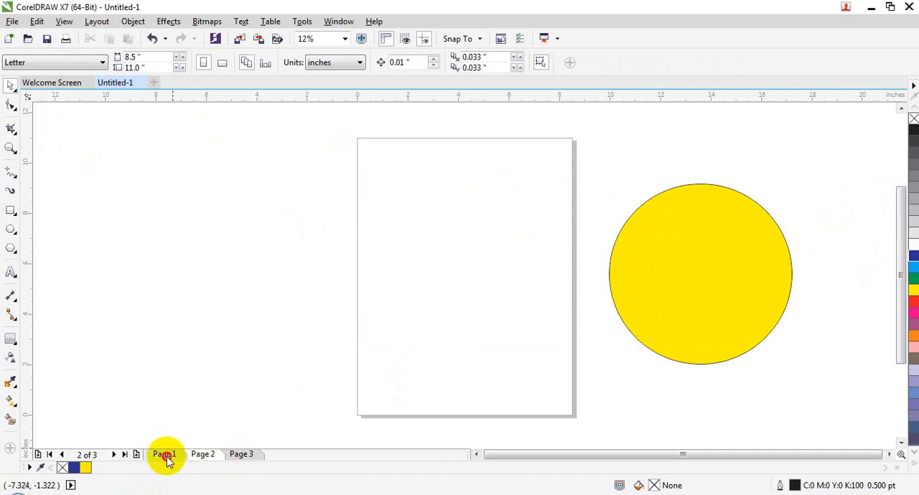
click(166, 455)
click(195, 459)
click(177, 455)
click(198, 461)
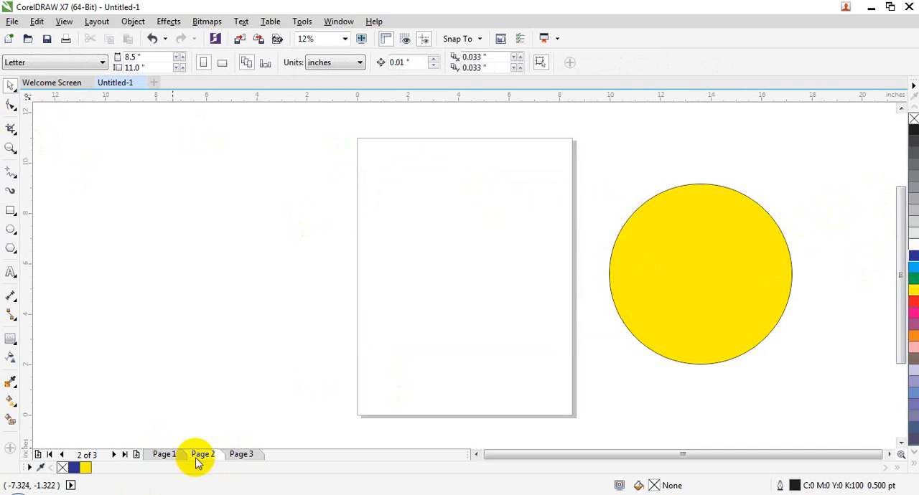
click(231, 460)
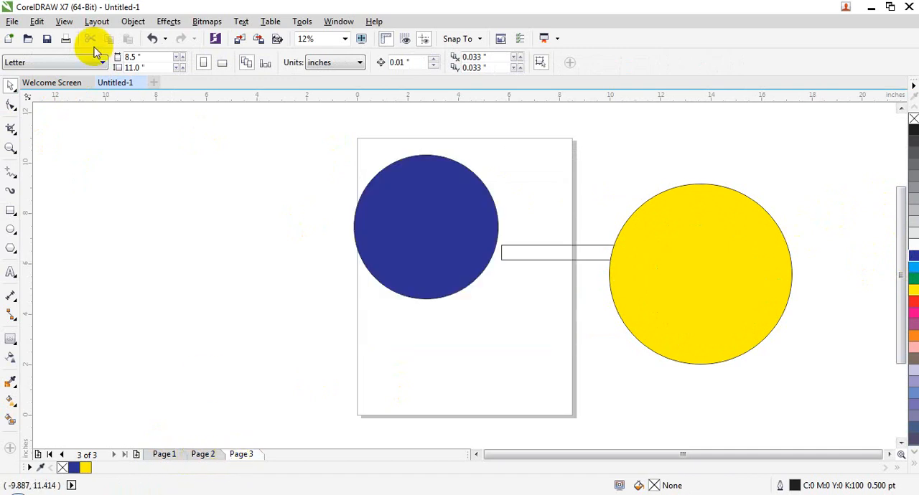
Show all pages in Page Sorter View and open page 1 from there
click(64, 22)
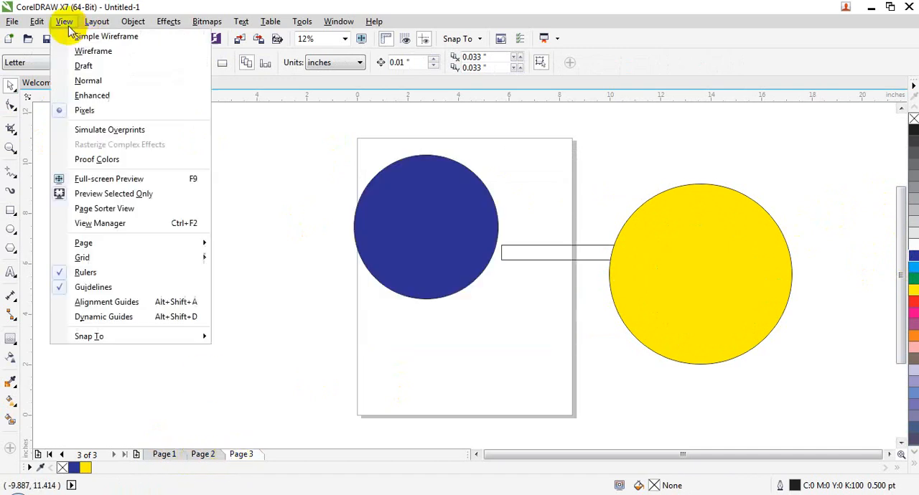
click(126, 212)
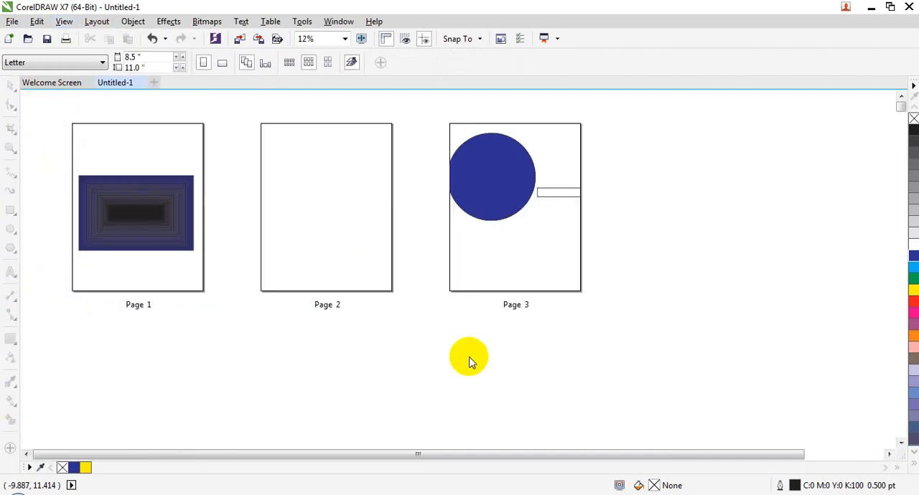
double_click(172, 220)
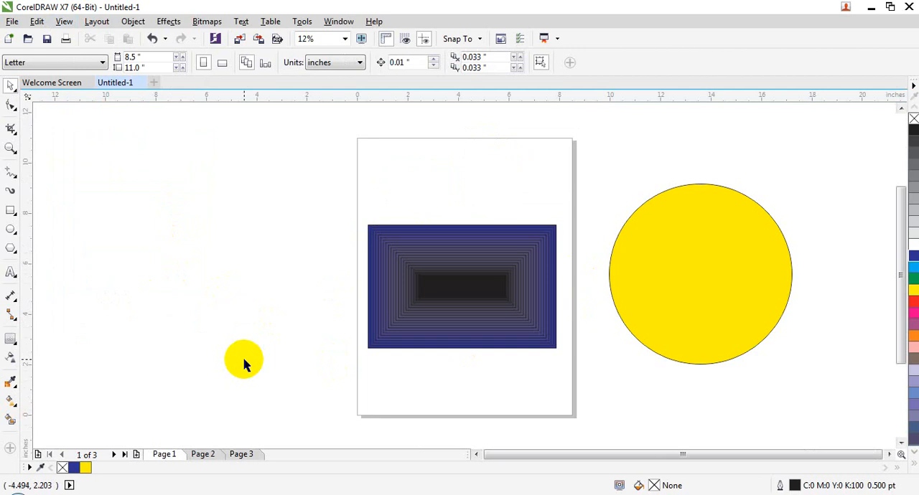
Open the View Manager and use its one-shot zoom on the contoured rectangle
click(63, 21)
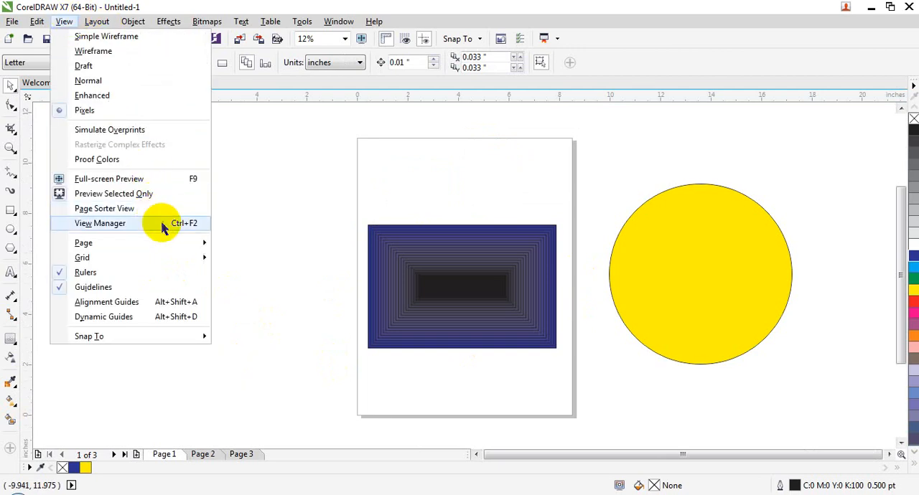
click(100, 223)
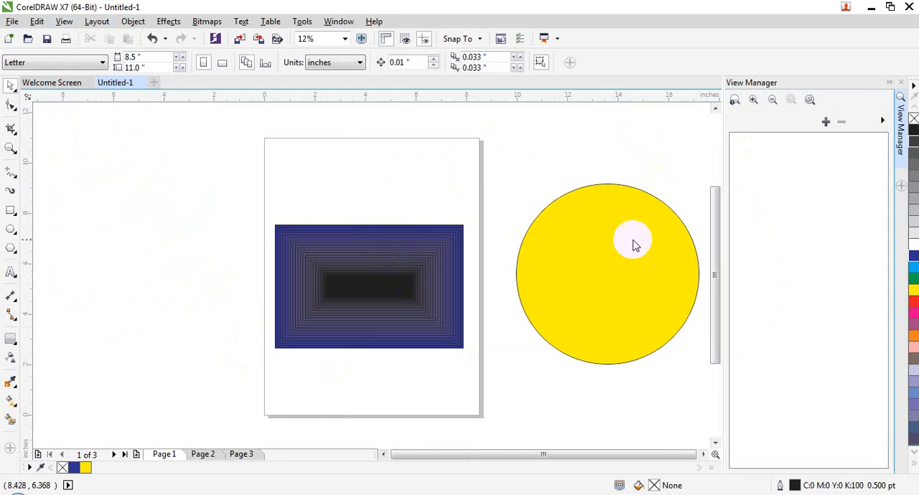
click(735, 102)
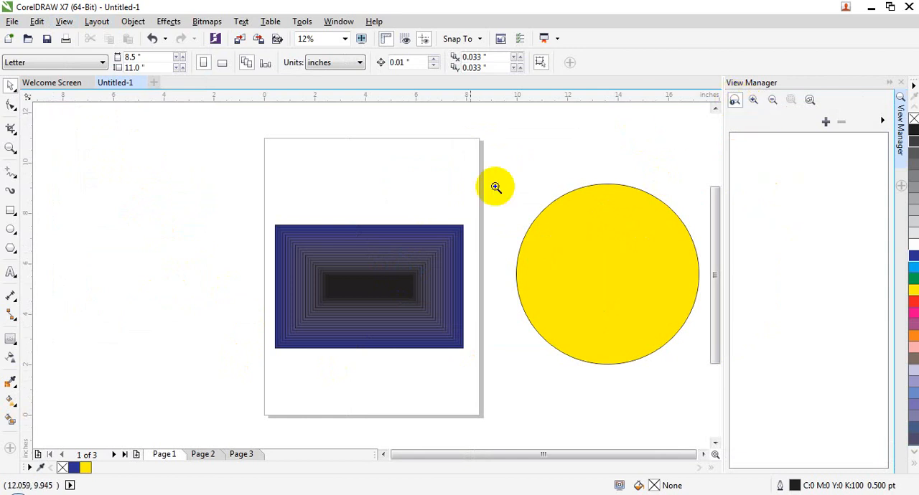
click(421, 254)
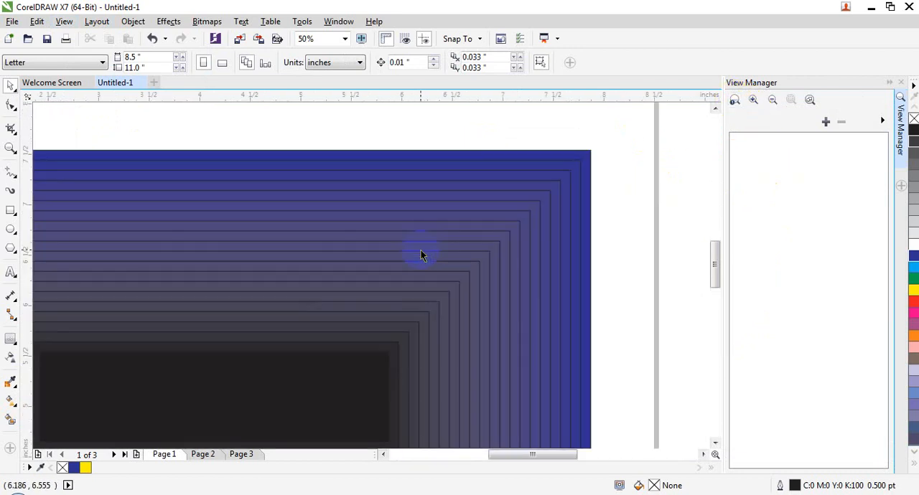
Zoom in on the contoured rectangle to 200% with the View Manager, and zoom back out to 10%
click(752, 100)
click(752, 101)
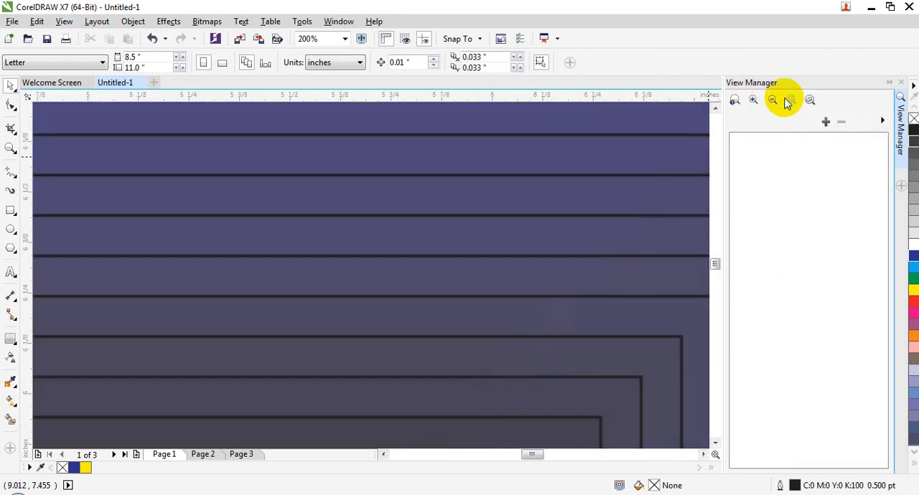
click(772, 101)
click(773, 102)
click(773, 102)
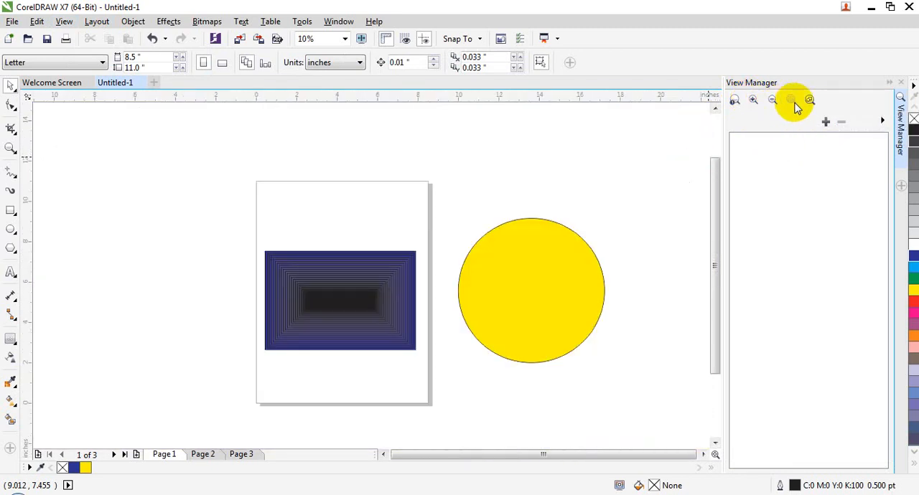
Select the yellow circle, zoom to the selection, and zoom to all objects
click(531, 289)
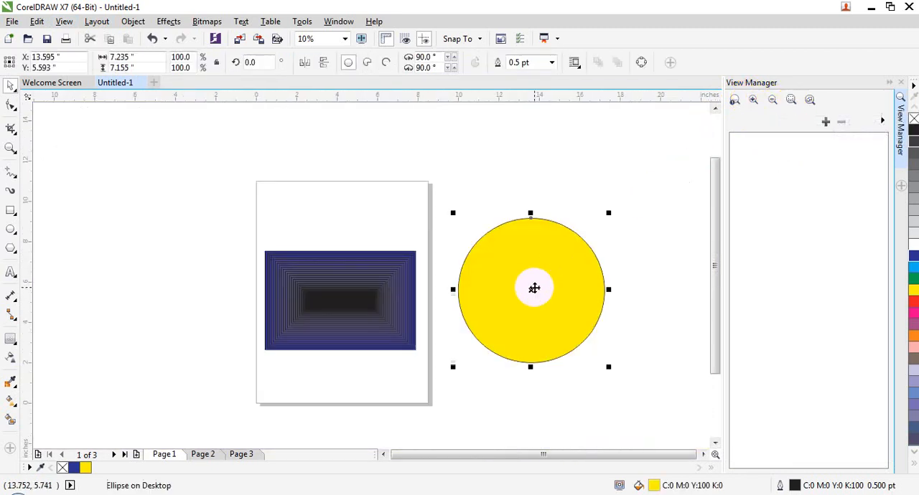
click(787, 102)
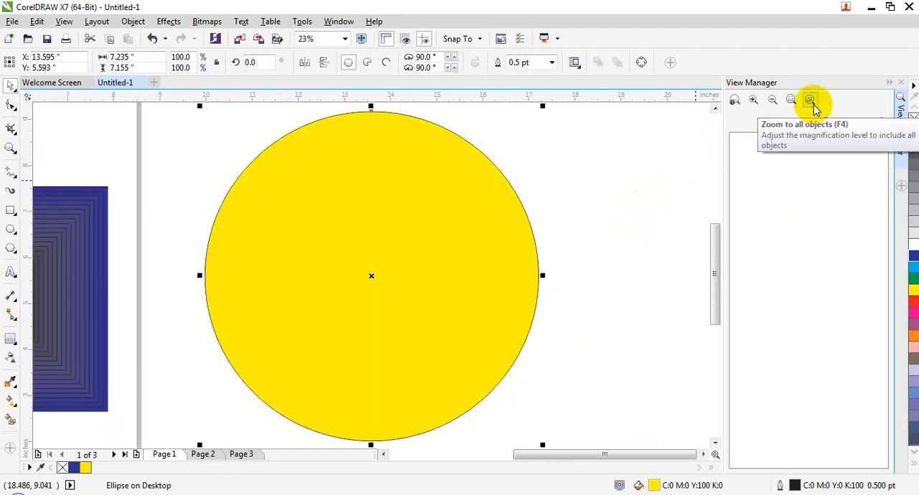
click(811, 103)
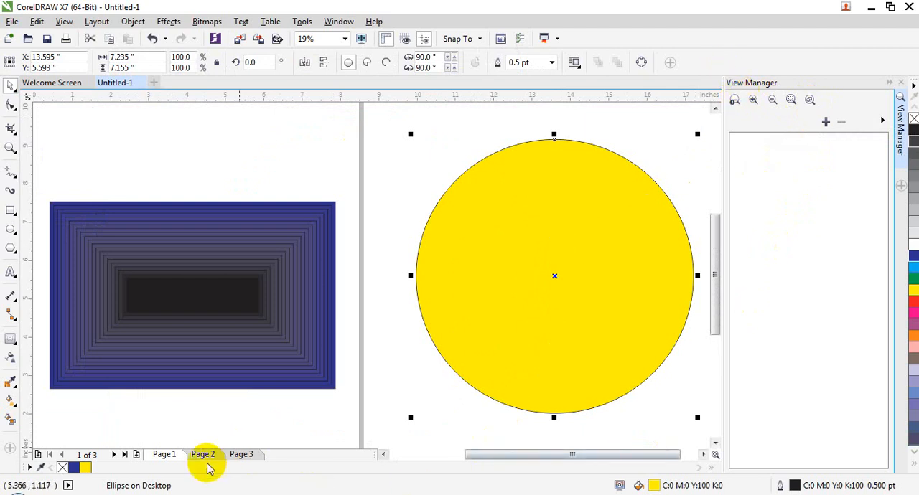
Close the current drawing and create a new one-page Letter document in CMYK at 300 dpi
click(175, 460)
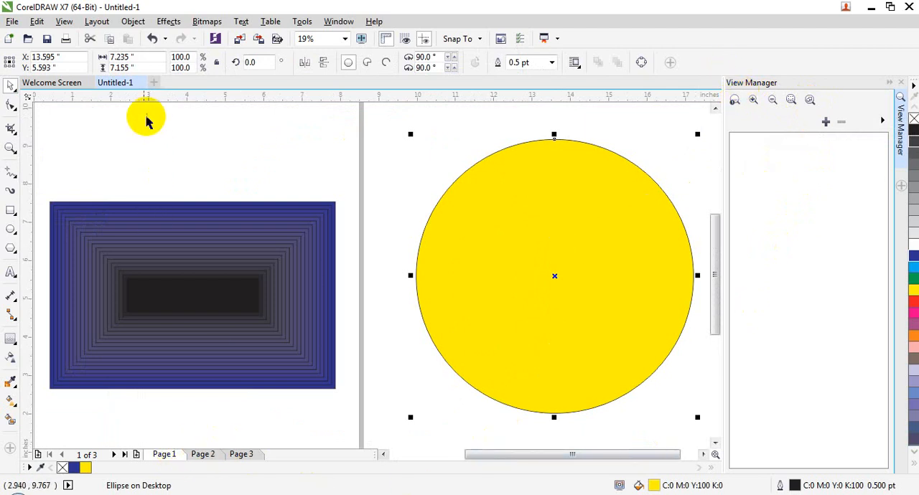
click(138, 83)
click(440, 277)
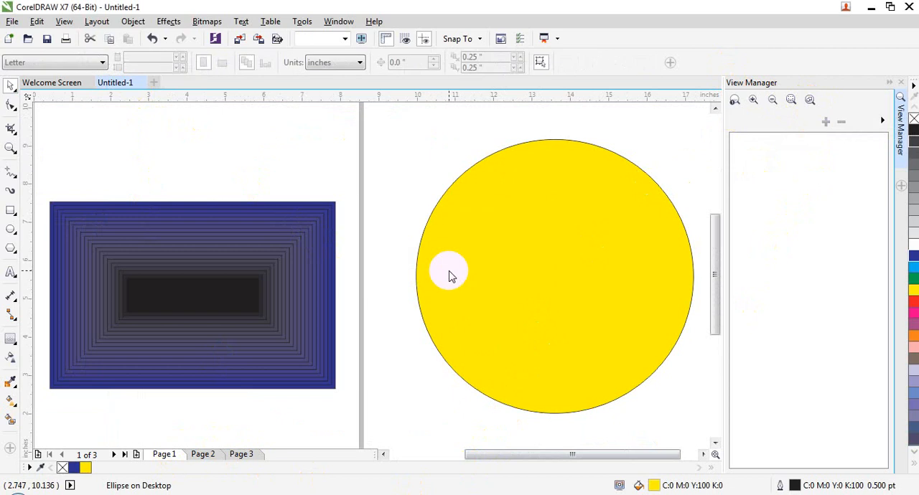
key(ctrl+n)
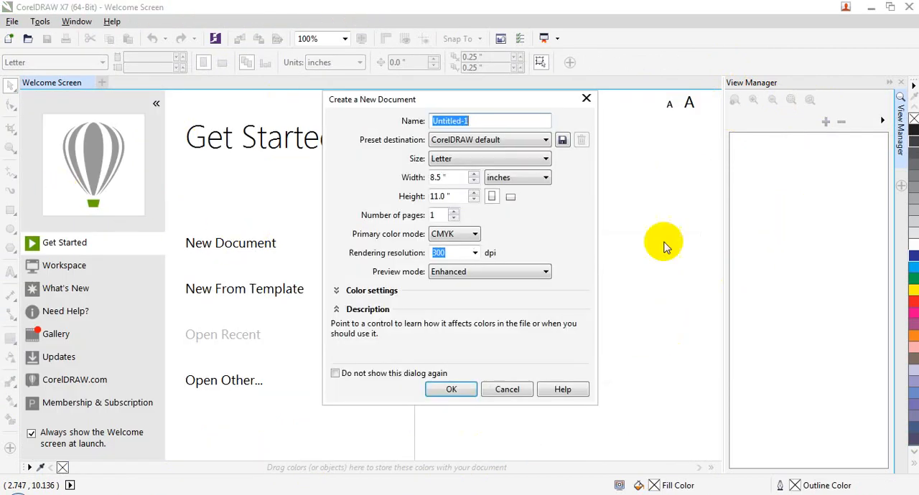
click(469, 390)
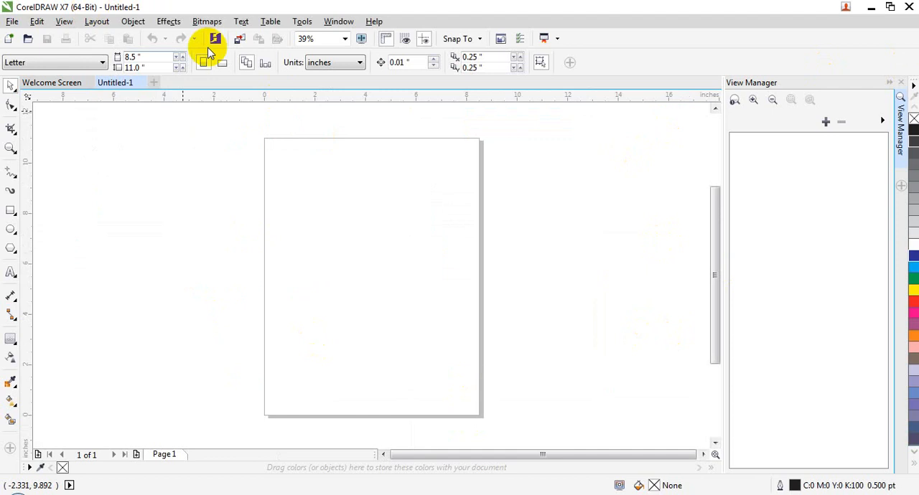
Draw a red-filled rectangle about 6.3 by 6.03 inches in the page's upper part and store the current view in the View Manager
click(11, 209)
drag(285, 150, 444, 303)
click(12, 87)
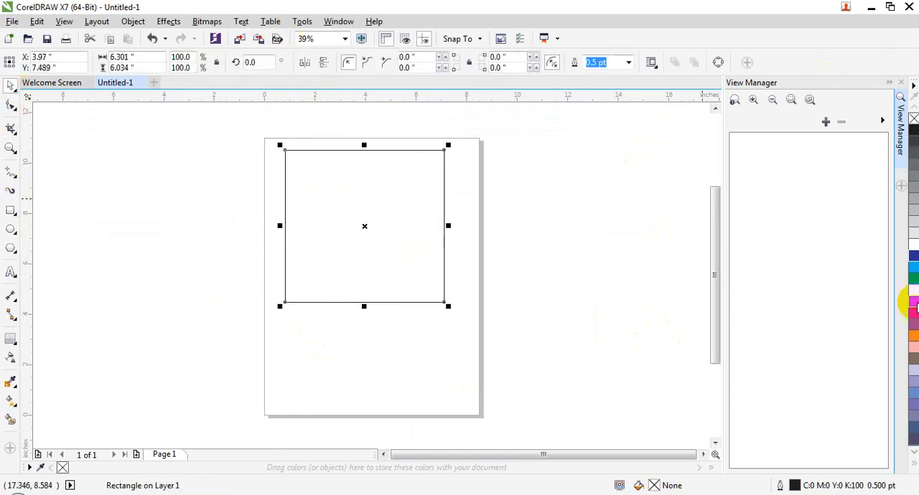
click(912, 302)
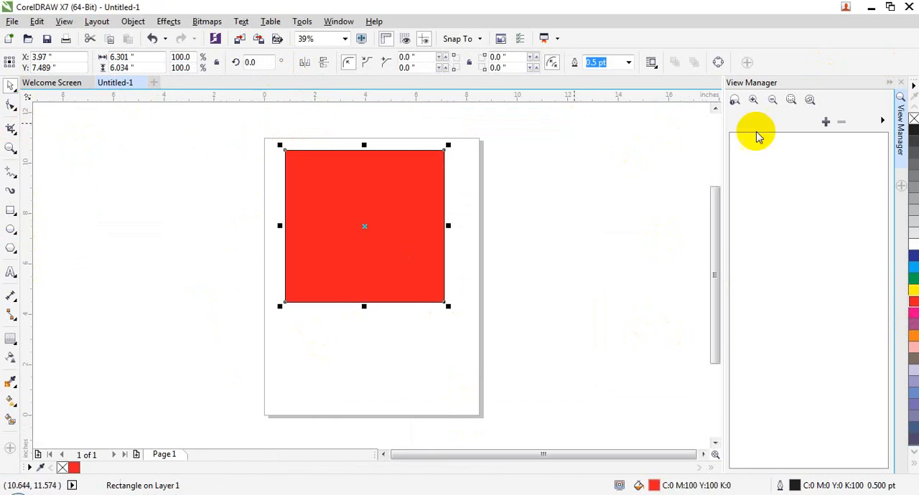
click(826, 123)
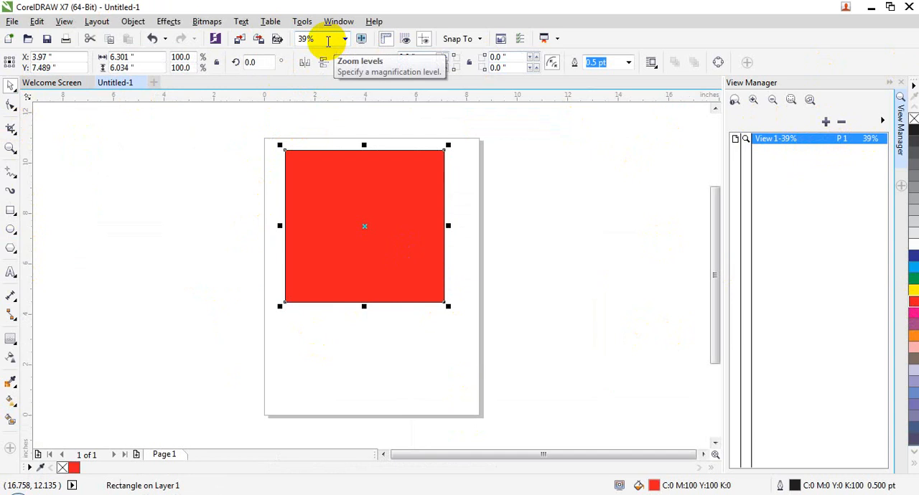
Draw a blue-filled rectangle about 5.82 by 7.08 inches to the right of the page and select it
click(14, 214)
drag(530, 184, 676, 363)
click(913, 256)
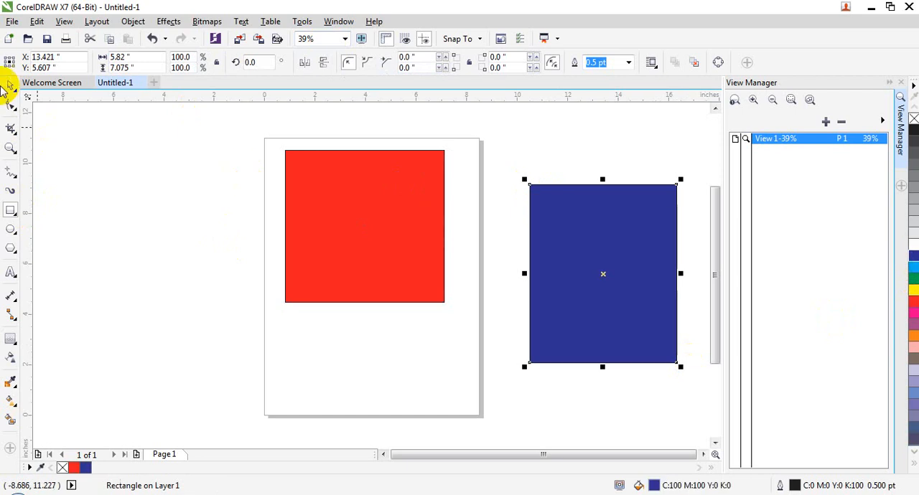
click(584, 222)
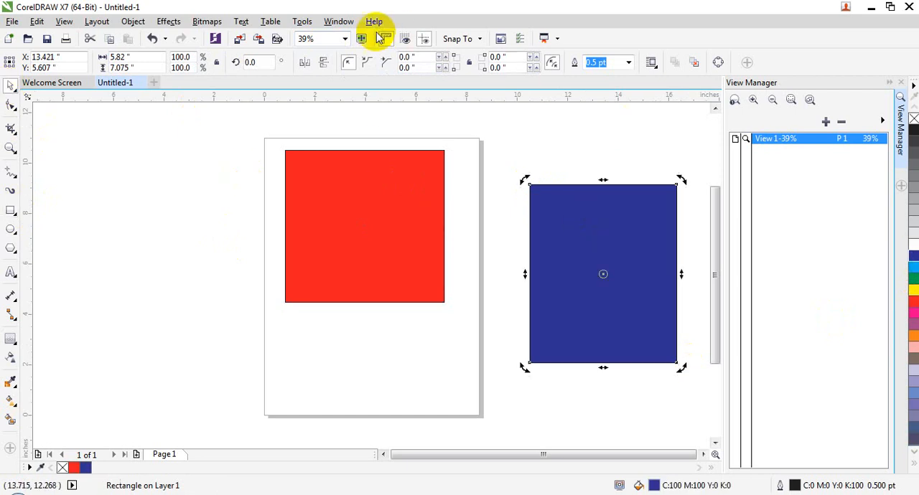
Set the zoom level to 50% and store it as a second view in the View Manager
click(345, 39)
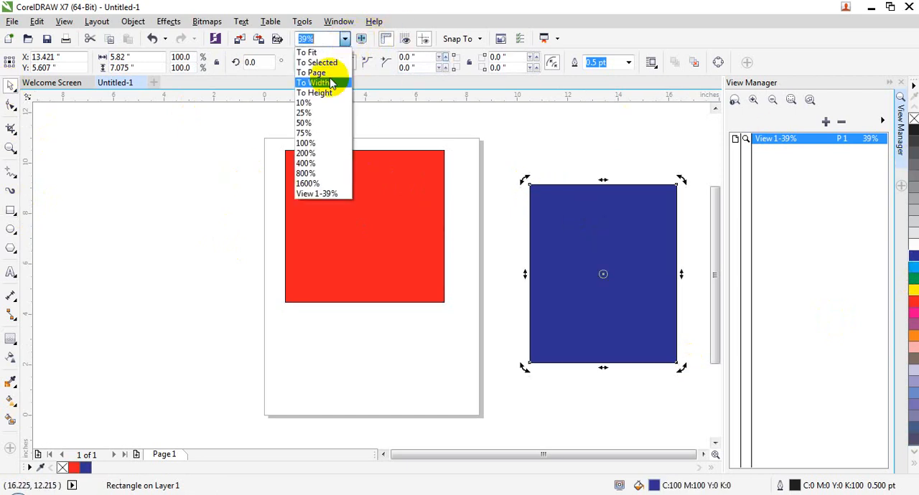
click(309, 124)
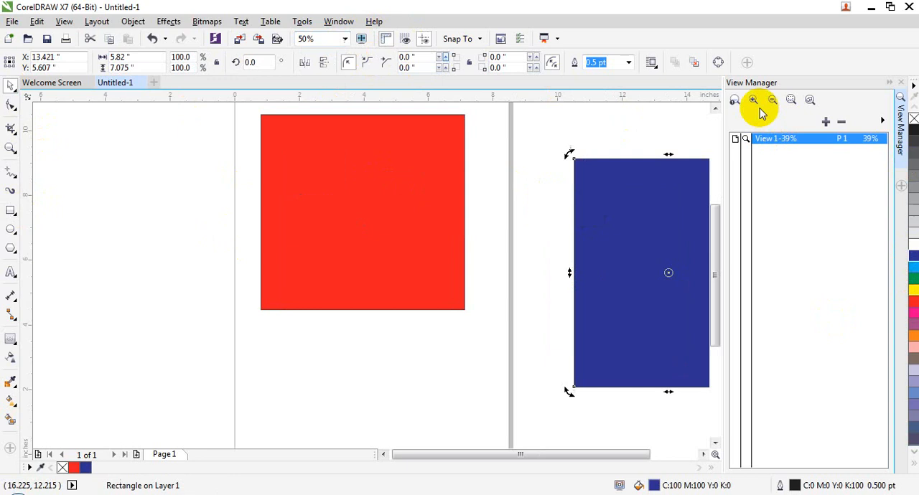
click(826, 124)
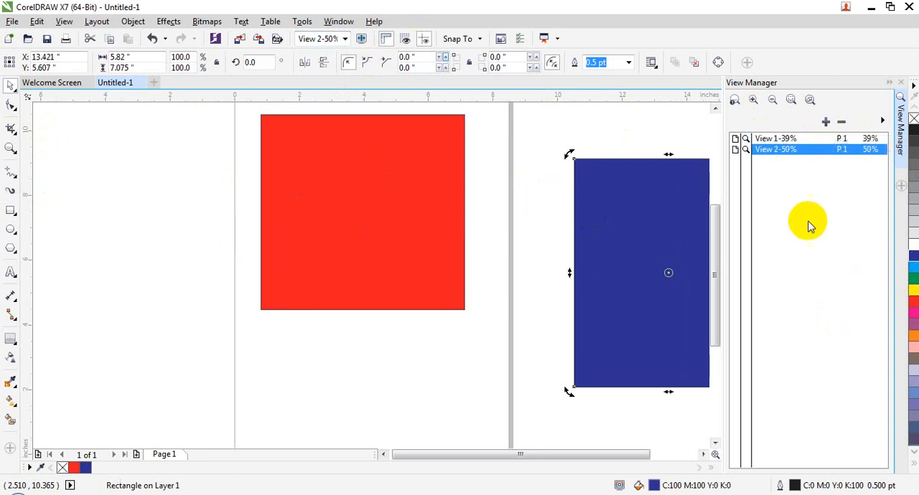
Compare the stored 39% and 50% views by switching between them with the red and blue rectangles selected
click(434, 178)
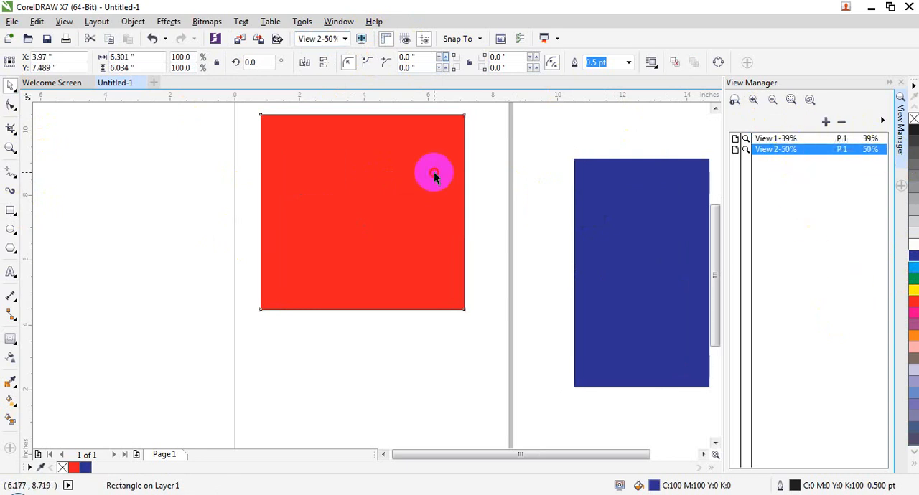
click(804, 138)
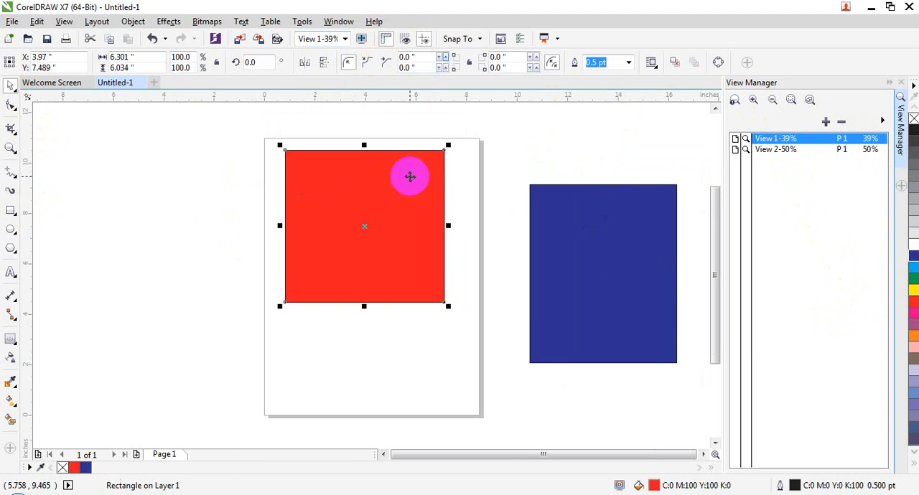
click(804, 150)
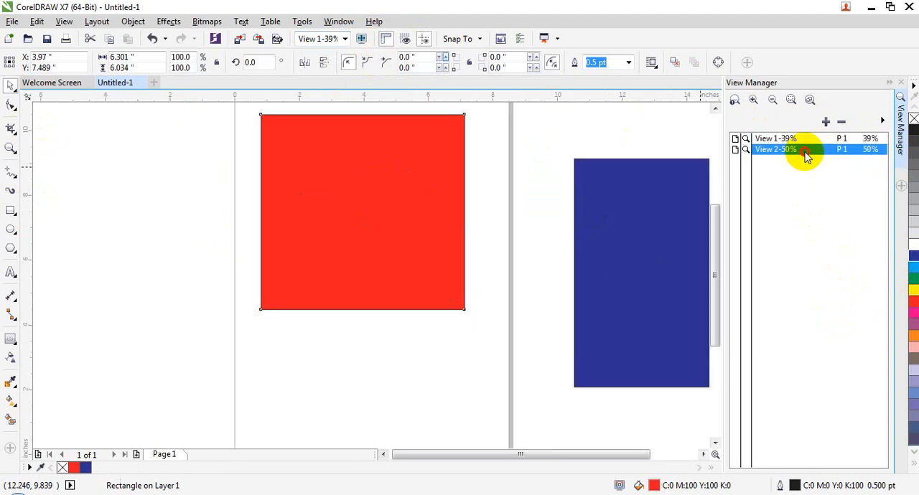
click(673, 218)
click(775, 138)
click(778, 149)
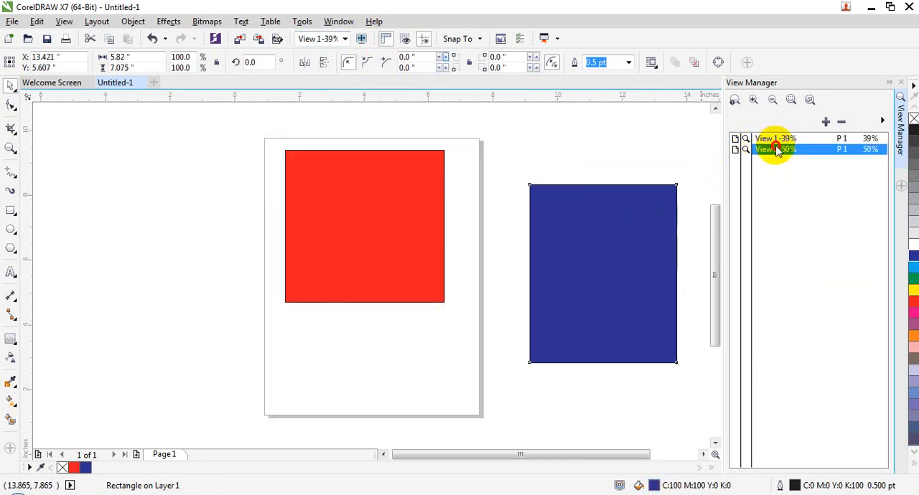
click(780, 139)
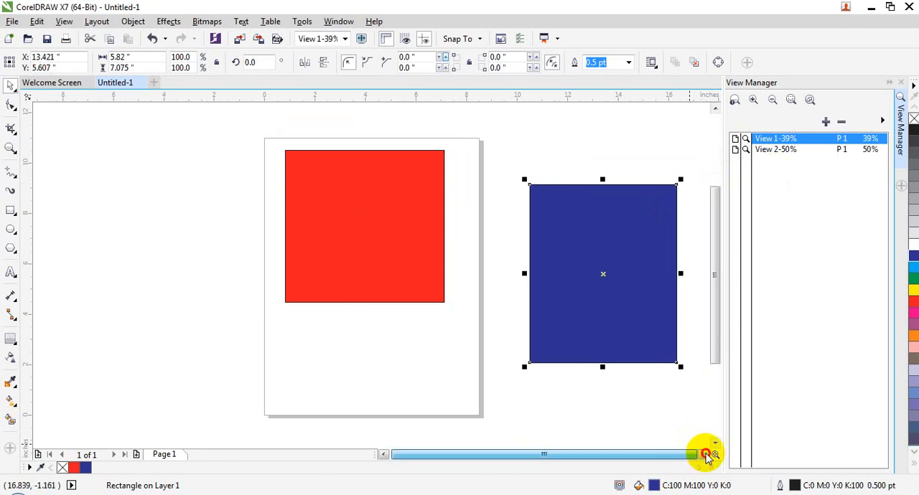
click(779, 138)
click(780, 150)
Delete both stored views from the View Manager and close it
click(807, 138)
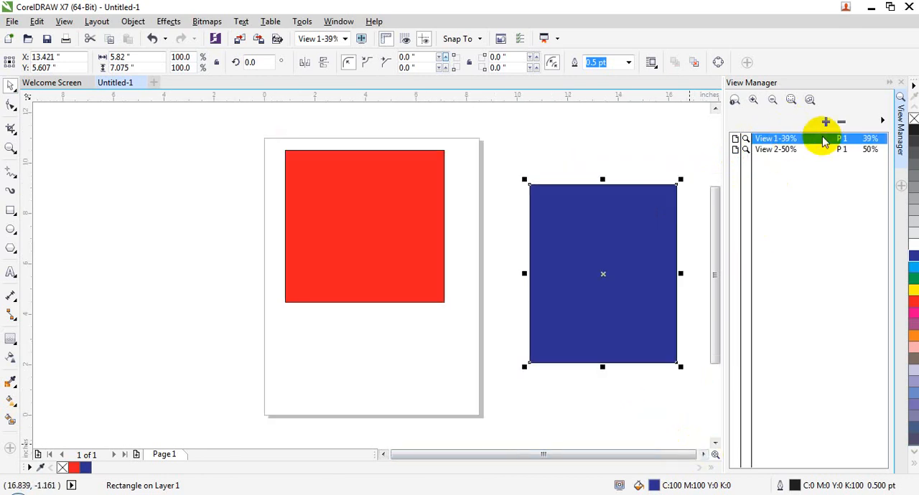
click(840, 122)
click(840, 122)
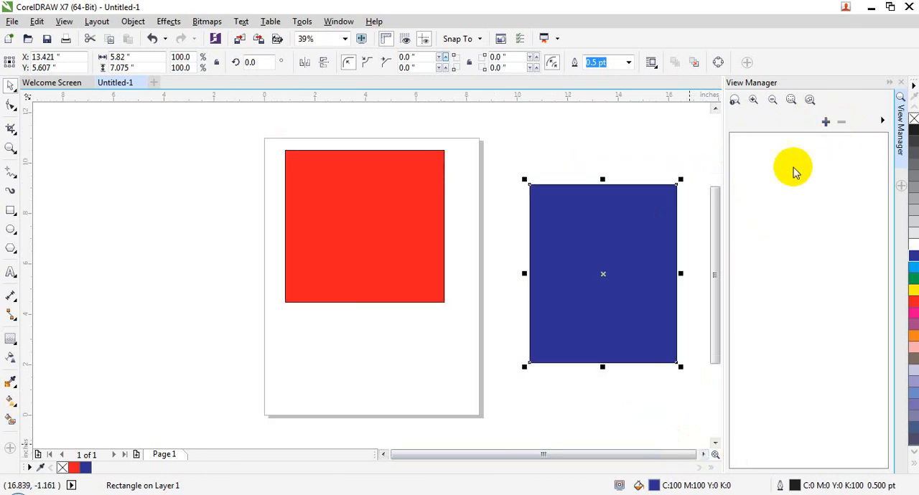
click(900, 83)
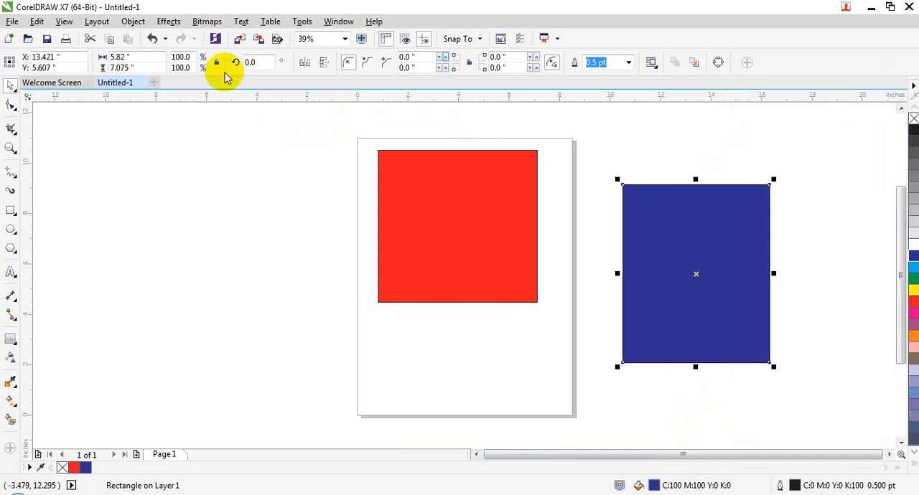
Delete the red rectangle on the page and the blue rectangle beside it
click(63, 21)
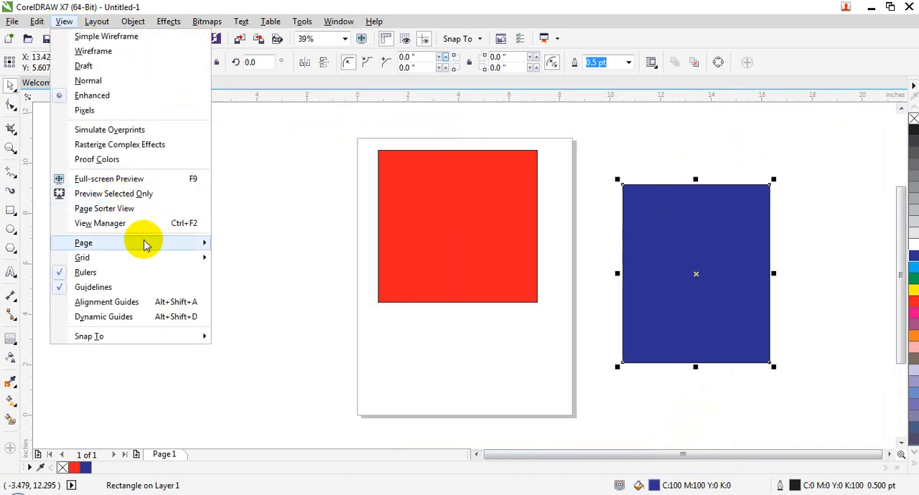
mouse_move(147, 244)
click(522, 230)
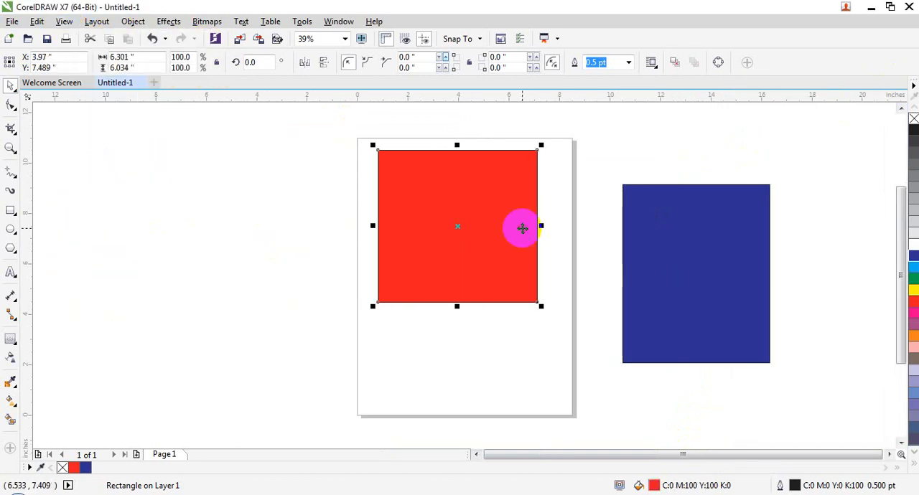
key(Delete)
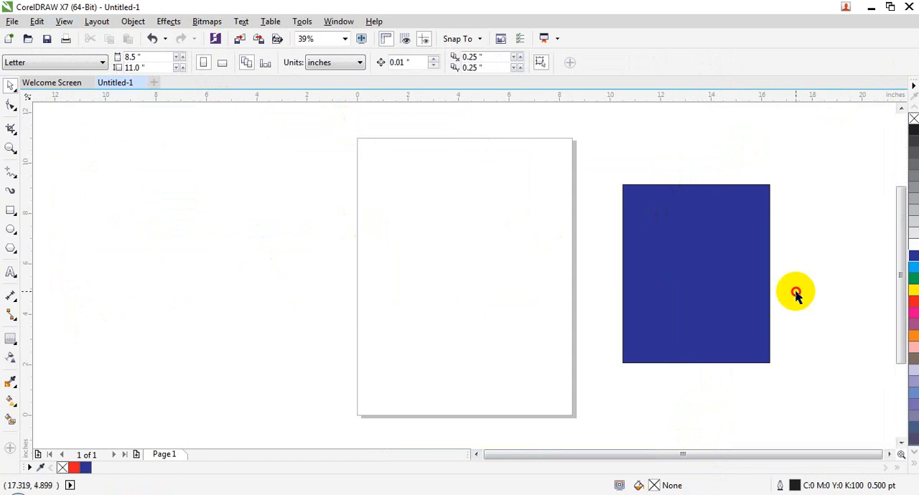
click(760, 300)
key(Delete)
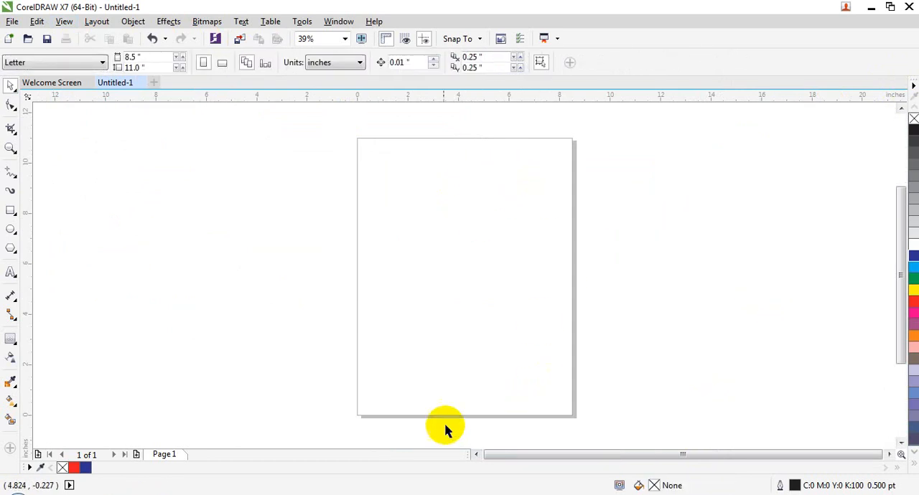
Hide the page border and show it again
click(64, 21)
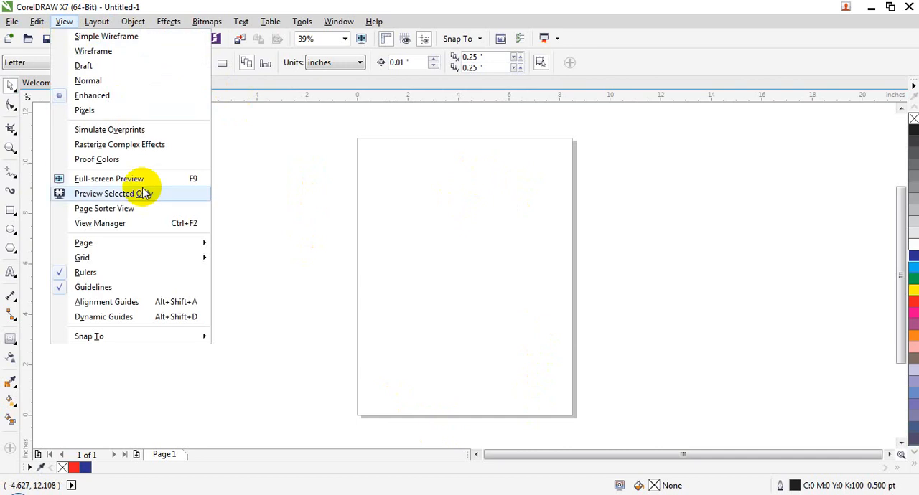
mouse_move(180, 243)
click(250, 244)
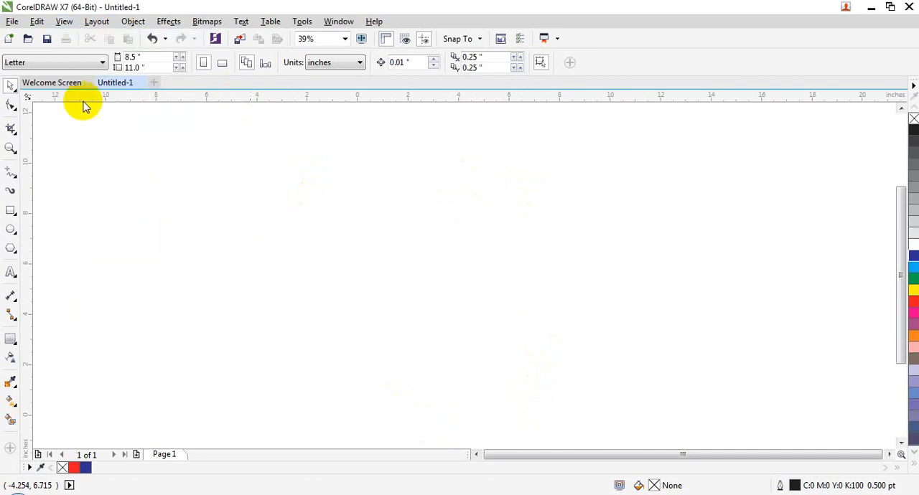
click(63, 22)
click(256, 244)
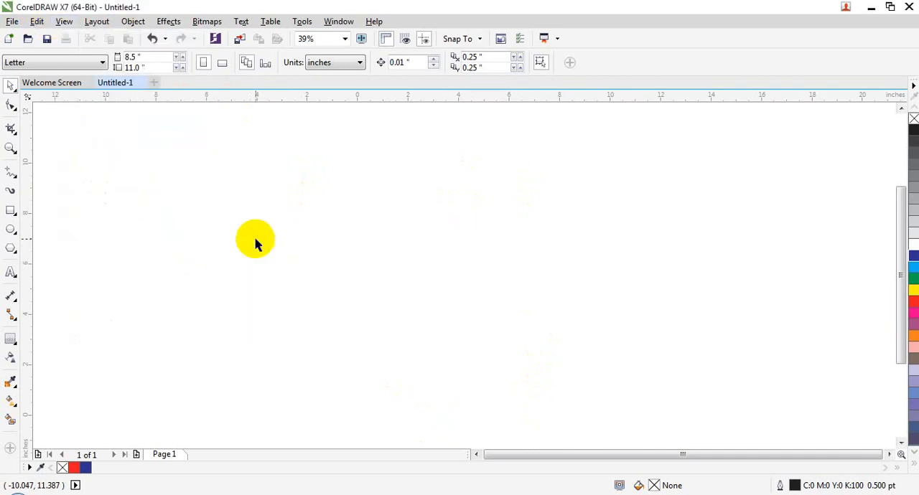
Show the page's bleed outline and hide it again
click(64, 22)
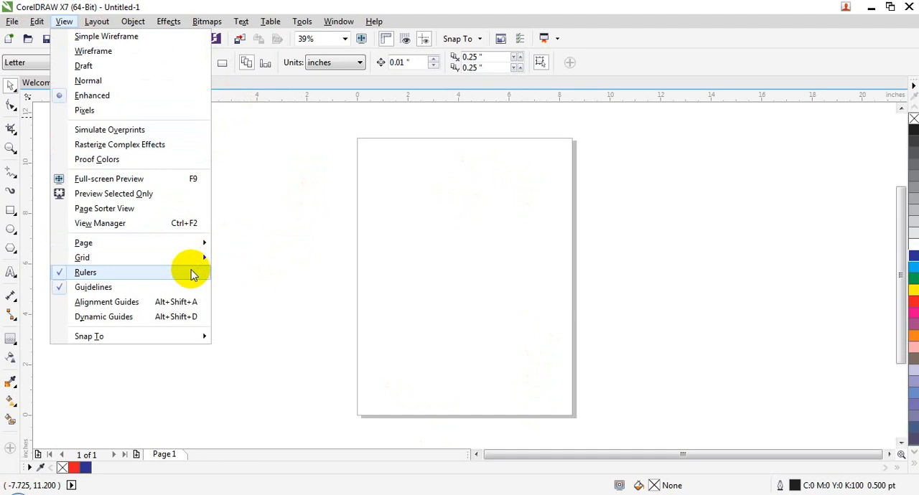
mouse_move(197, 247)
click(237, 259)
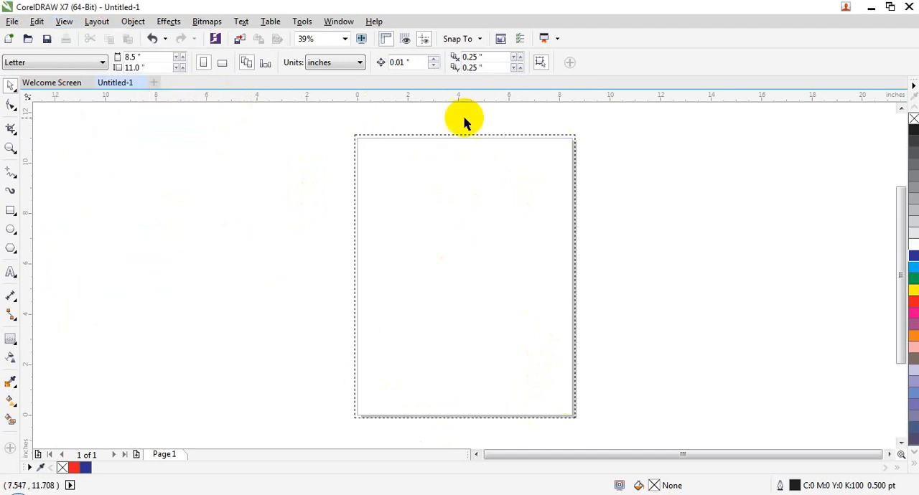
click(64, 21)
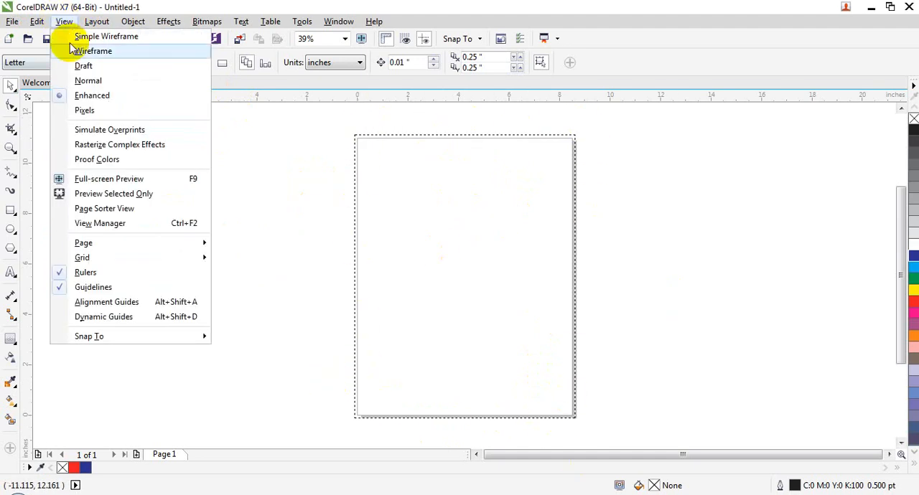
mouse_move(175, 244)
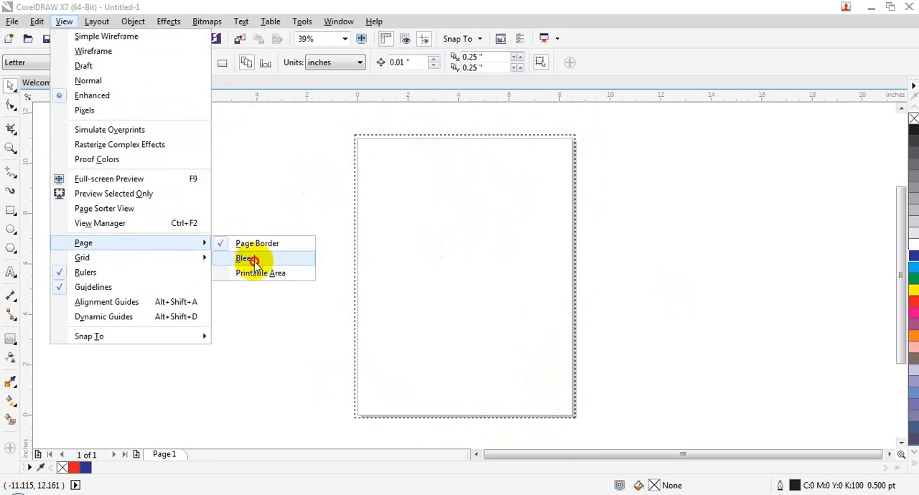
click(251, 260)
Show the page's printable area outline and hide it again
click(64, 22)
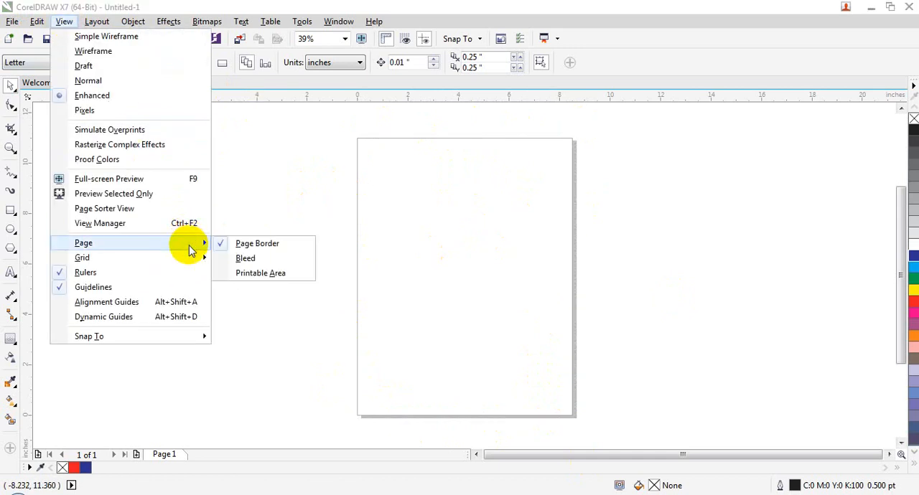
click(259, 280)
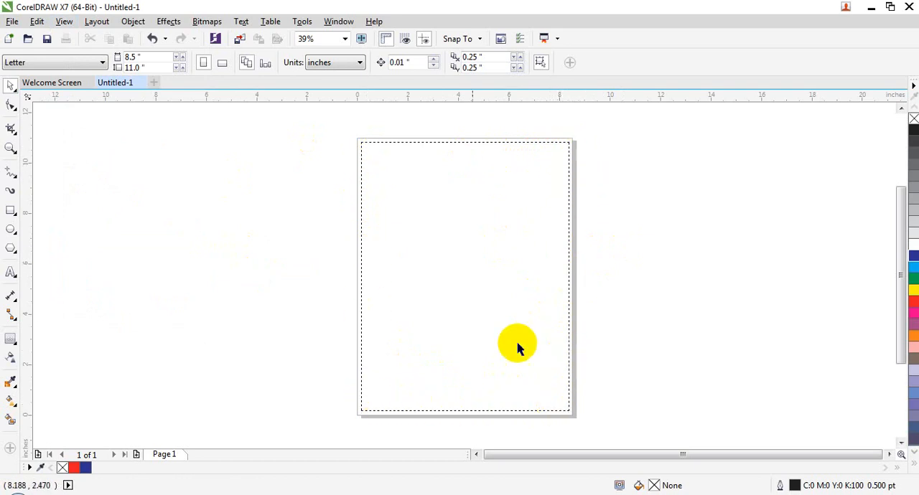
click(62, 21)
mouse_move(144, 262)
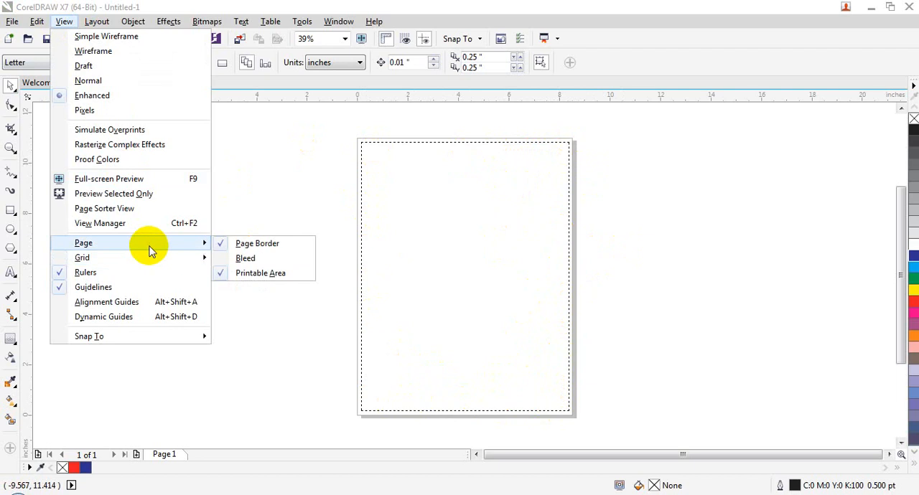
click(295, 279)
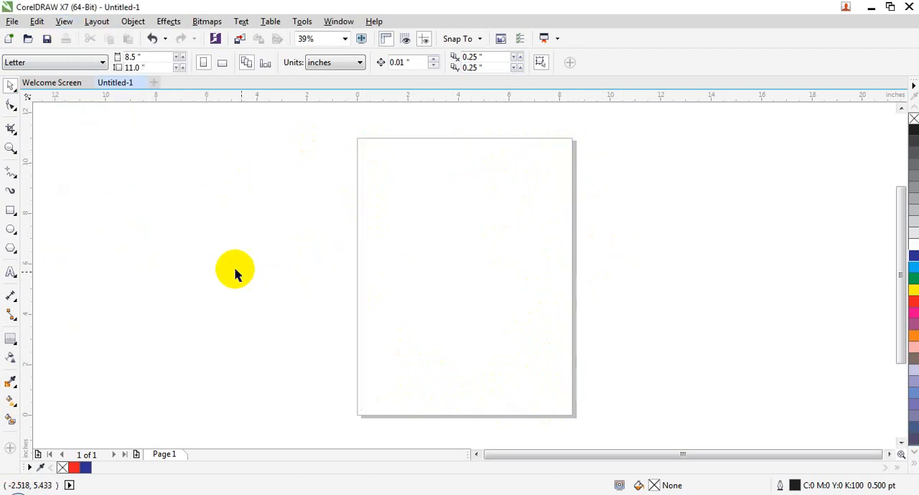
Display the document grid across the drawing area
click(63, 21)
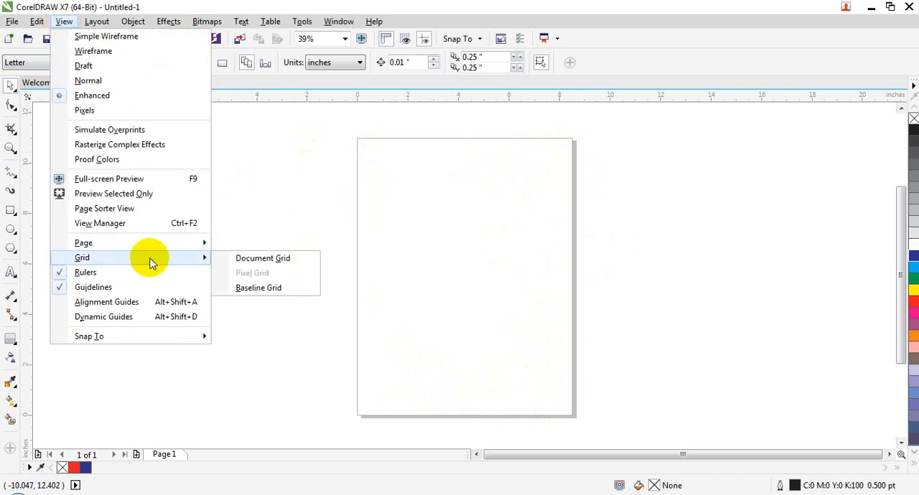
click(299, 261)
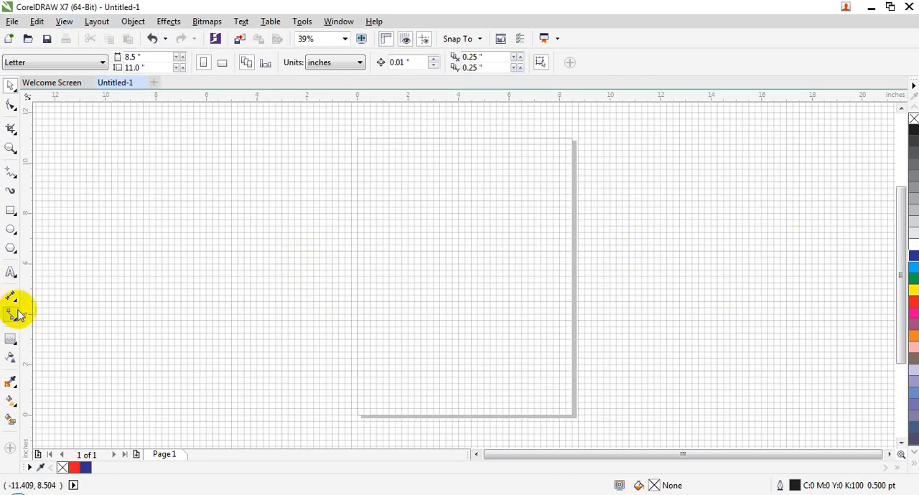
drag(559, 155, 338, 260)
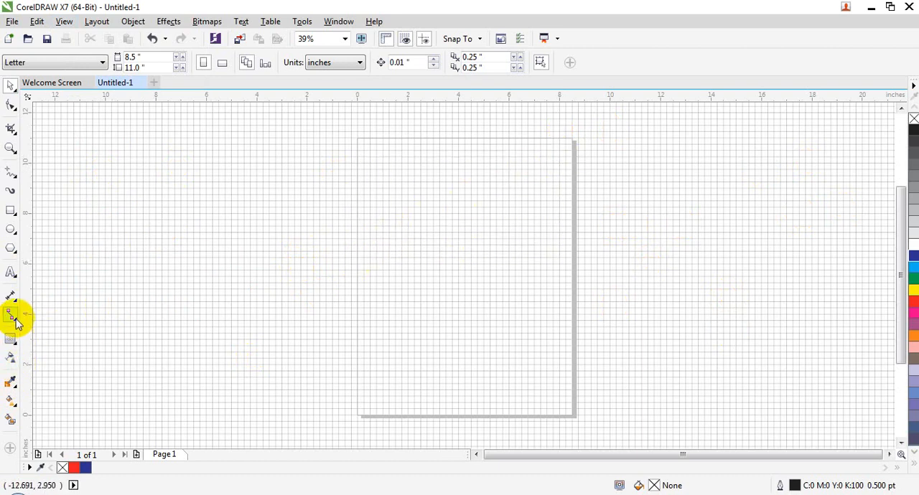
Draw a test rectangle about 13.78 inches wide over the grid, reduced to about 5.9 inches high, and delete it
click(13, 210)
drag(337, 185, 685, 356)
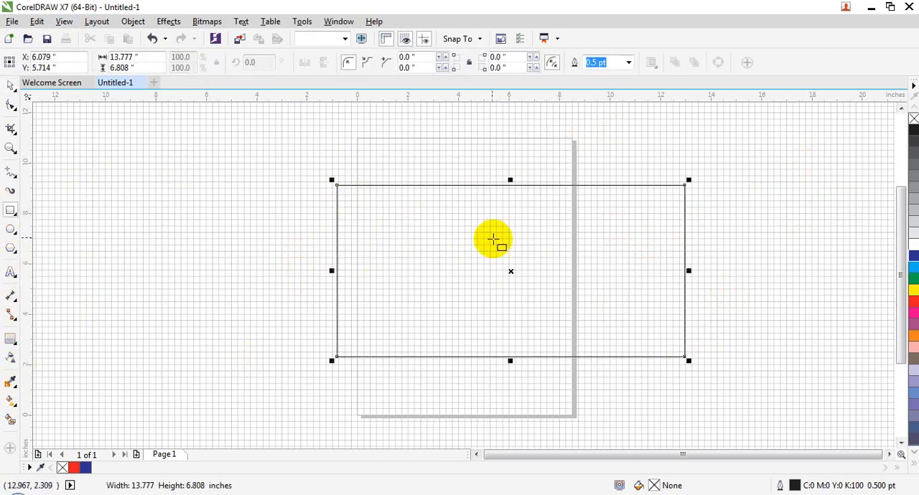
drag(511, 178, 512, 209)
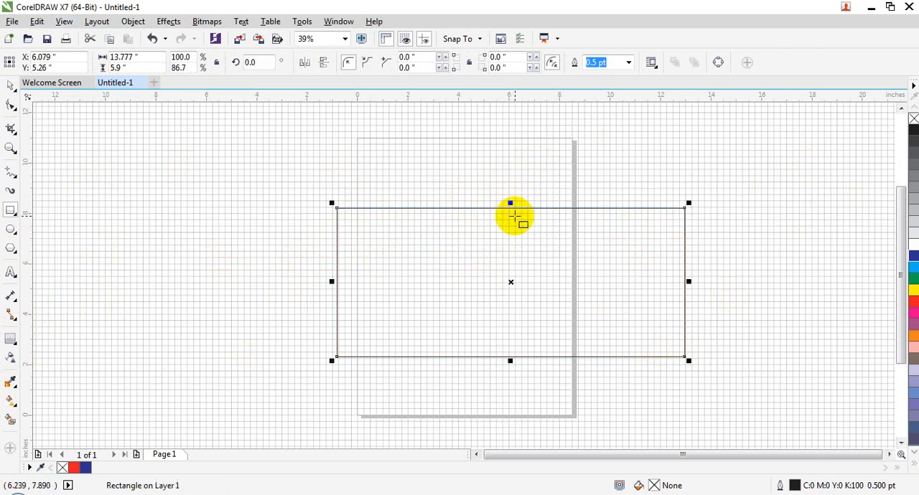
key(Delete)
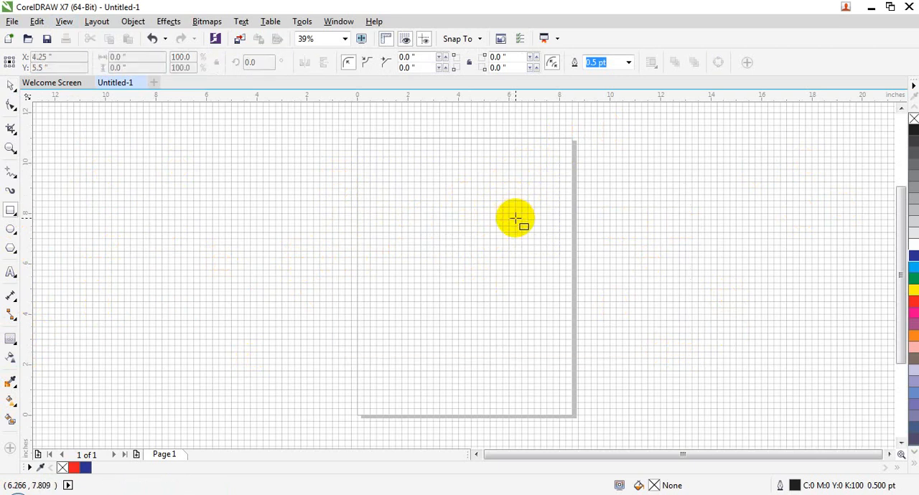
Hide the document grid
click(63, 21)
click(795, 234)
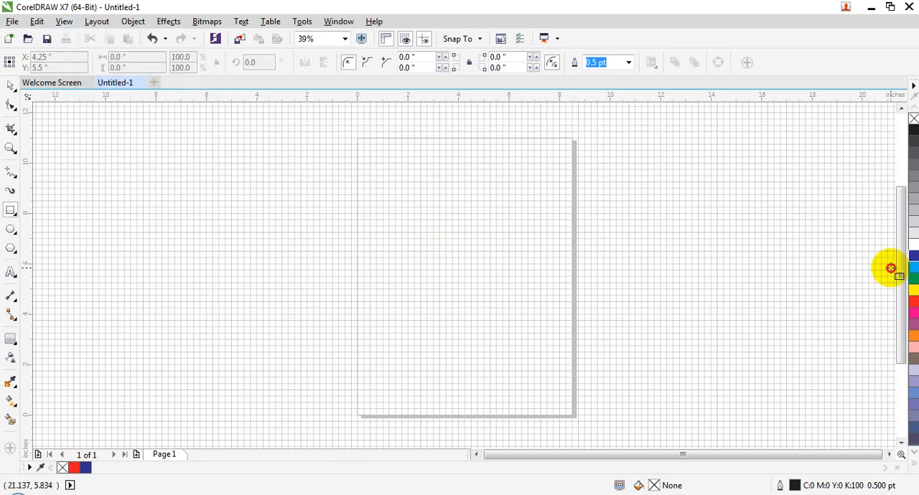
click(64, 21)
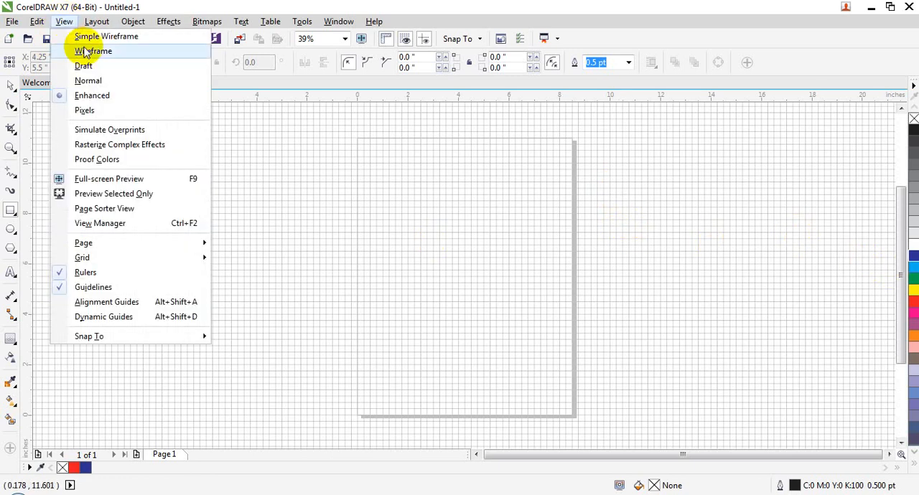
mouse_move(177, 255)
click(246, 260)
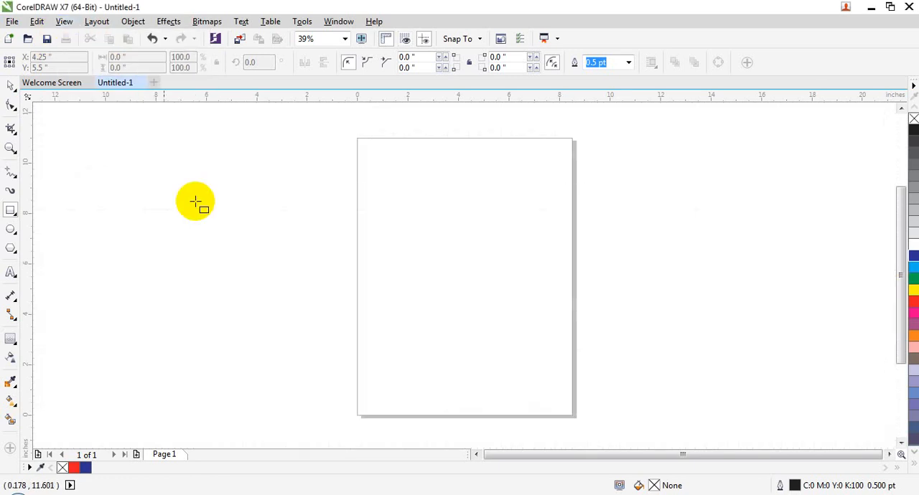
Display the baseline grid on the page
click(70, 20)
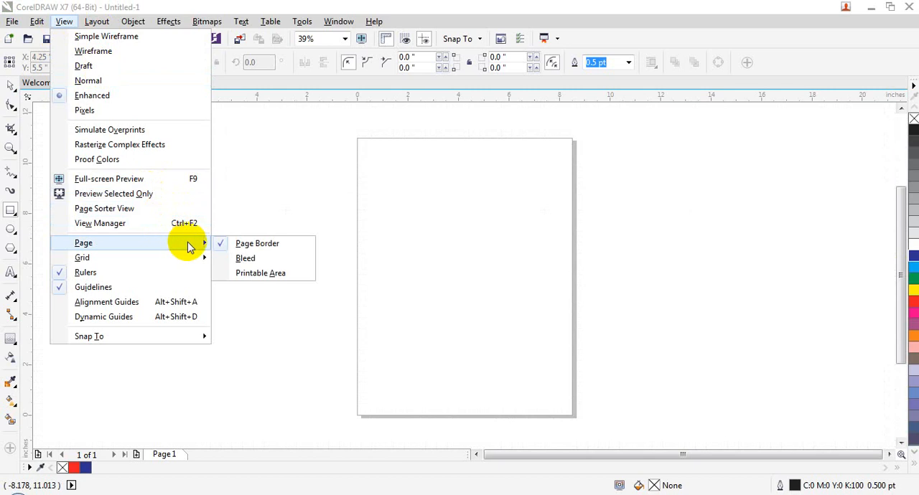
mouse_move(186, 260)
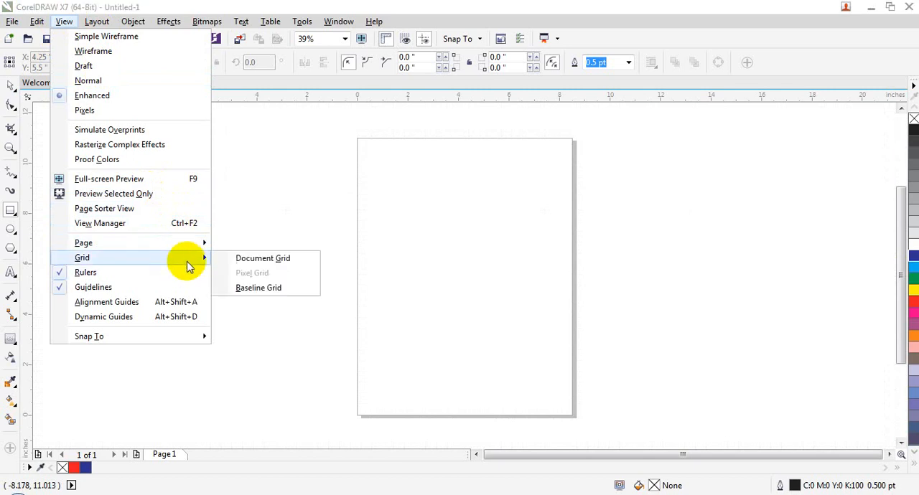
click(275, 297)
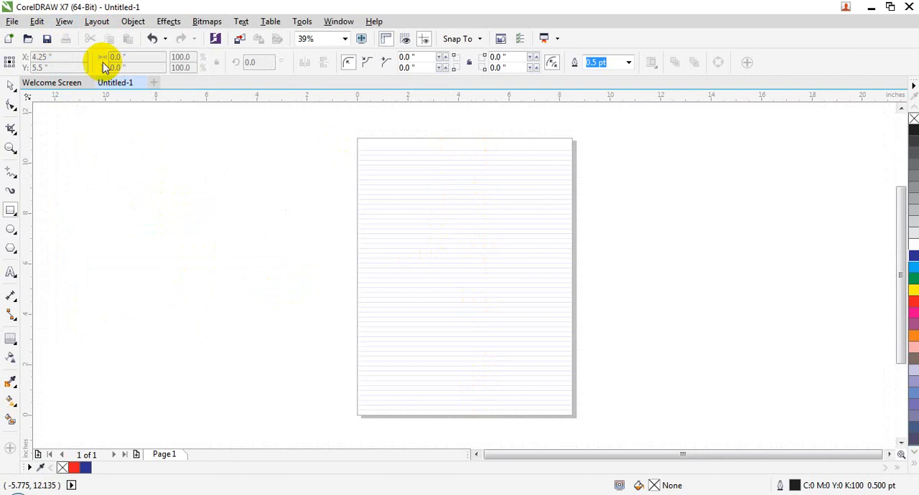
Hide the baseline grid on the page
click(64, 20)
mouse_move(189, 248)
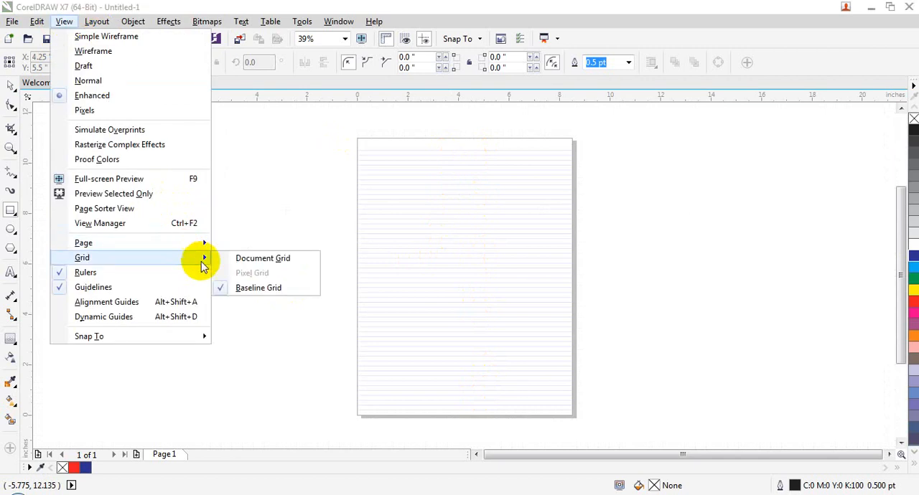
click(262, 288)
Hide the rulers around the drawing area and show them again
click(64, 21)
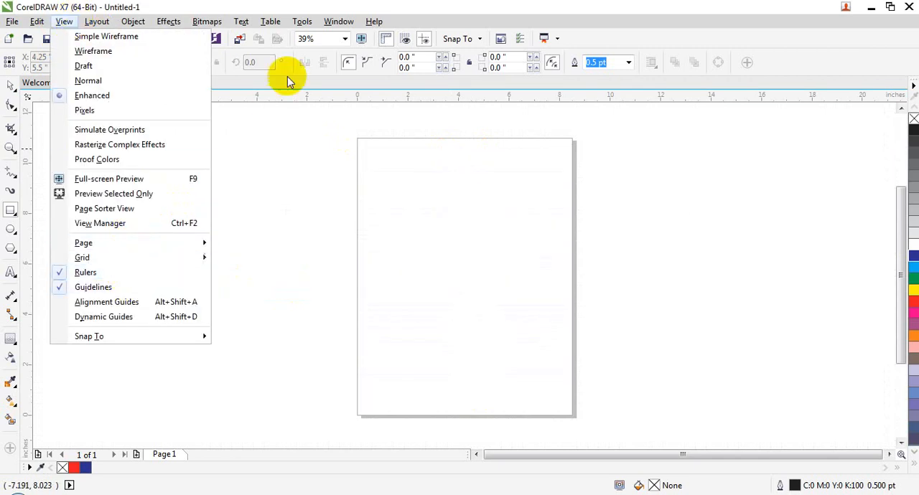
click(122, 270)
click(64, 21)
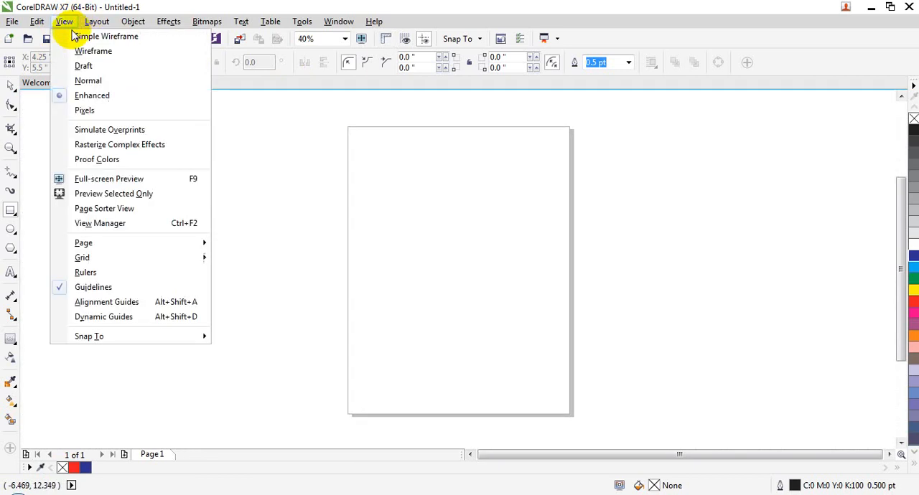
click(100, 270)
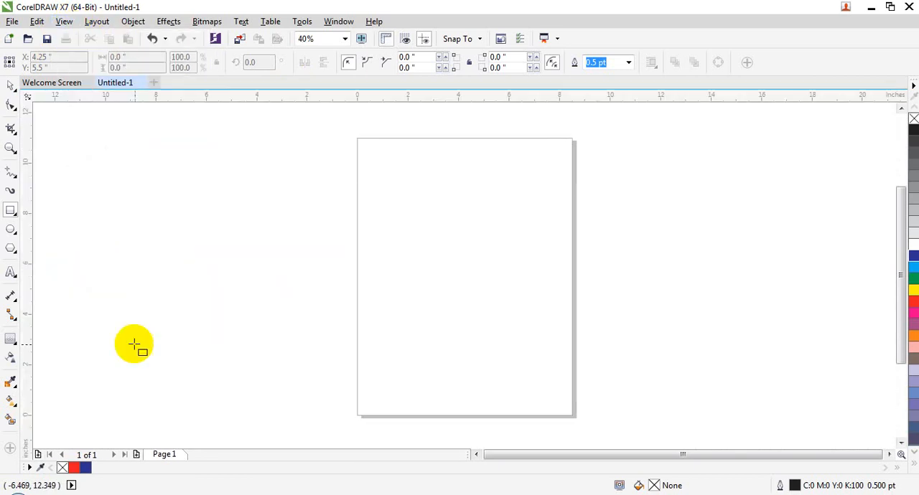
click(63, 24)
click(273, 173)
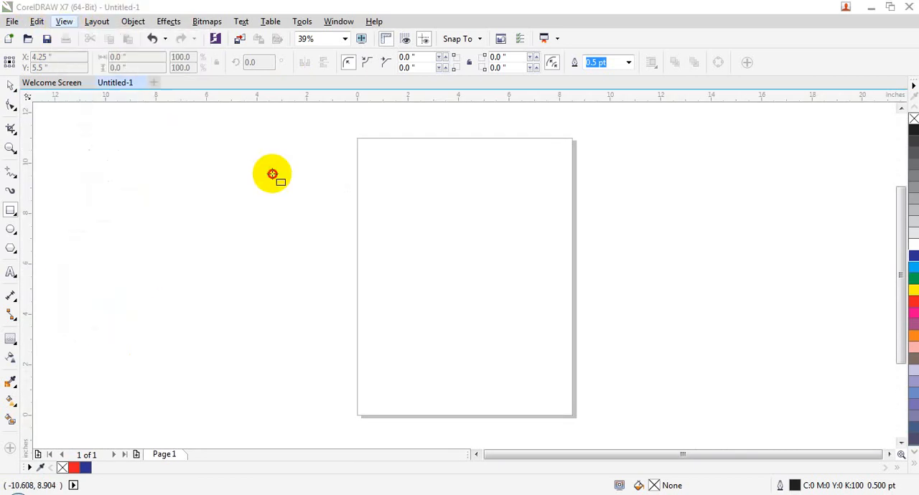
Place two horizontal guidelines at about 8.77 and 2.18 inches and two vertical ones near the page's left and right edges
click(12, 86)
drag(371, 107, 380, 193)
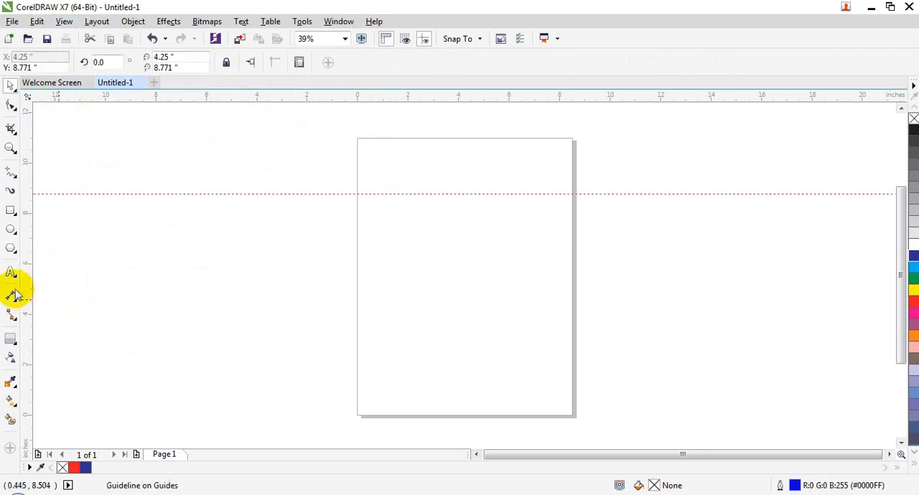
drag(25, 298, 369, 344)
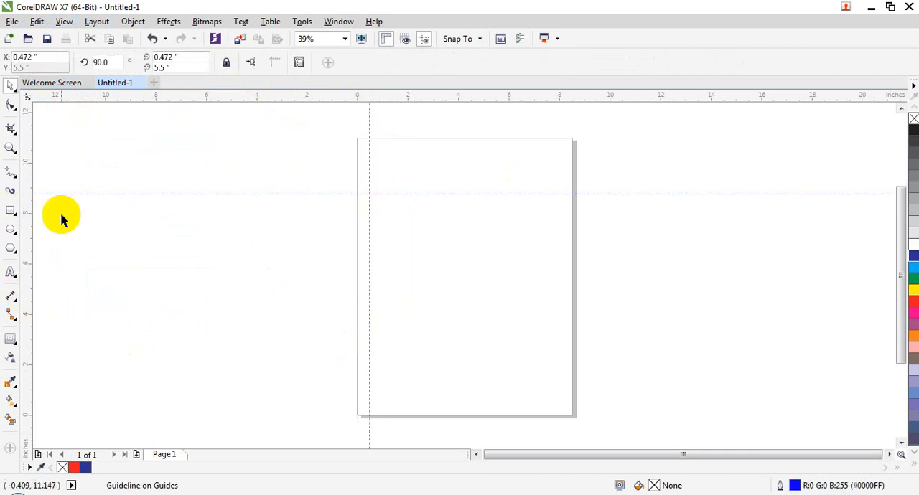
drag(24, 238, 547, 239)
drag(457, 97, 486, 360)
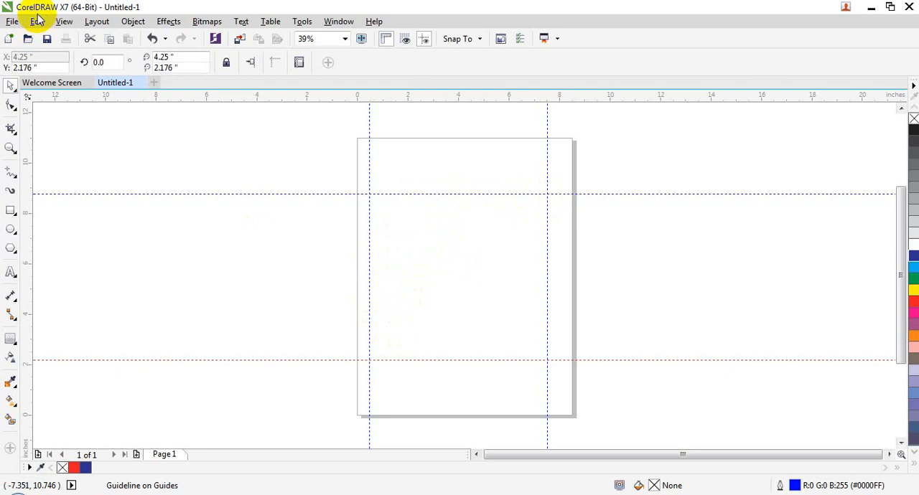
Hide the four guidelines on the page and show them again
click(64, 21)
click(116, 287)
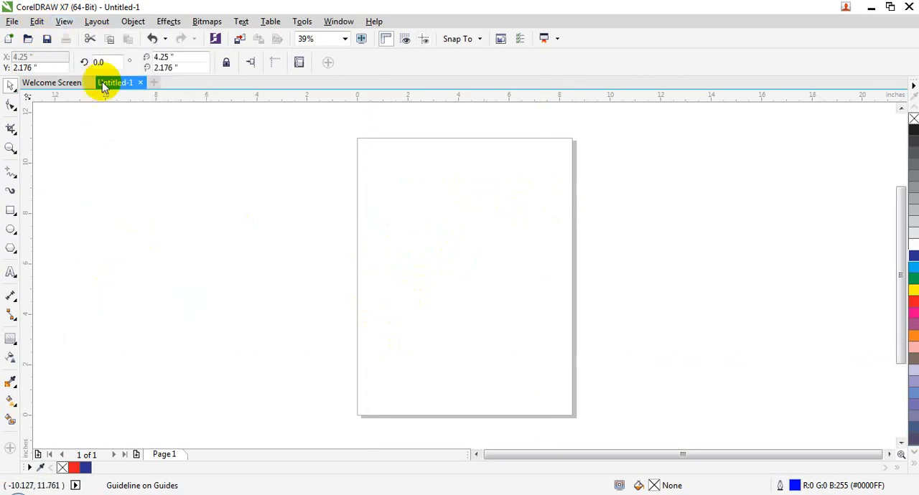
click(64, 20)
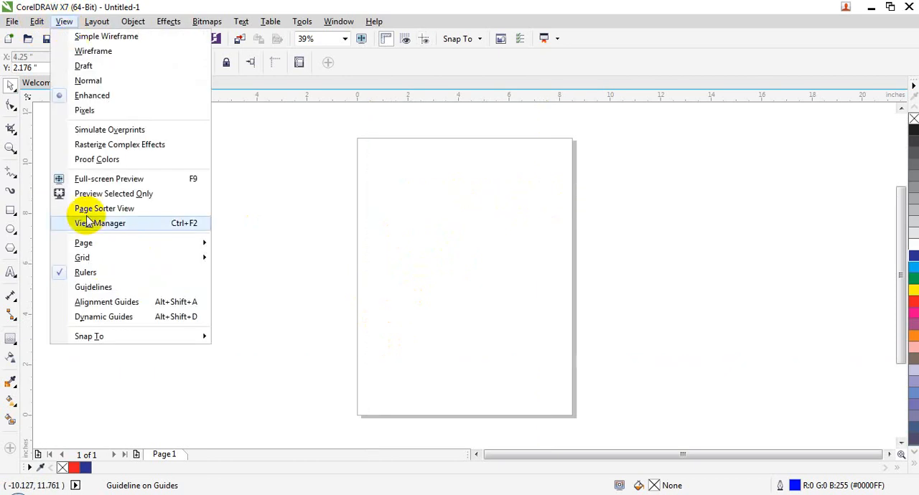
click(100, 288)
Turn on the alignment guides
click(63, 20)
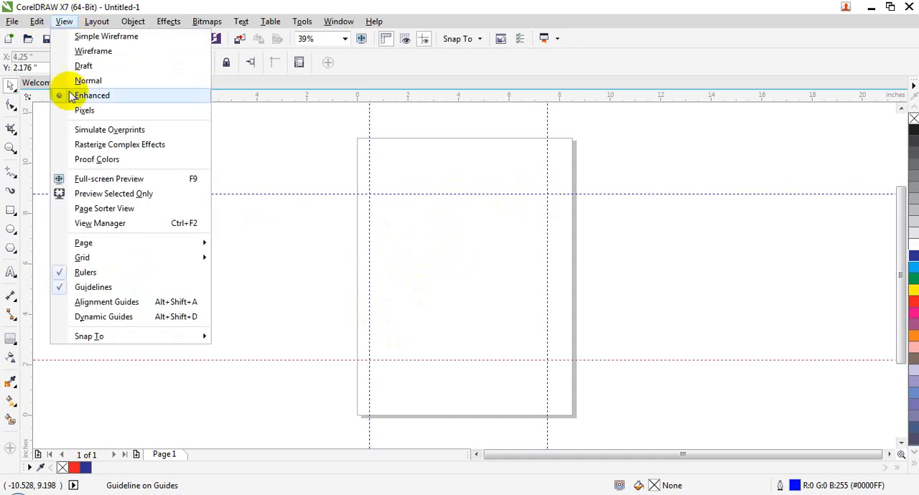
click(91, 308)
click(64, 21)
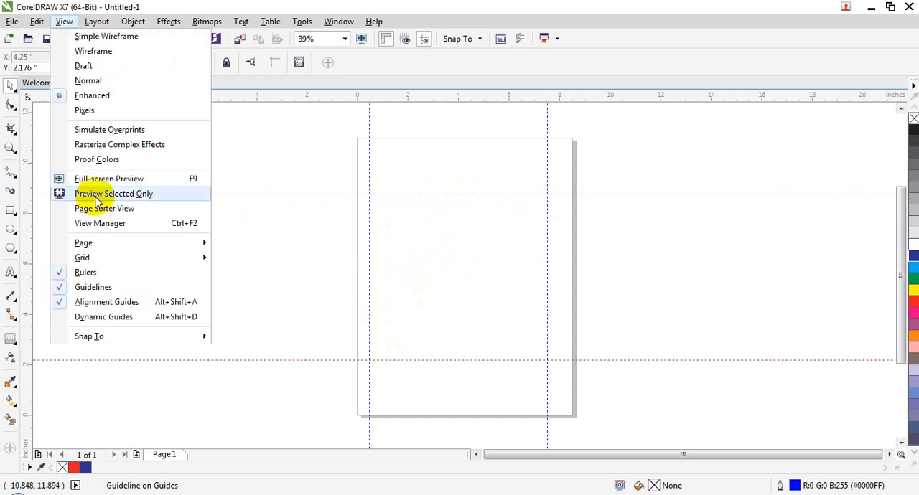
click(115, 302)
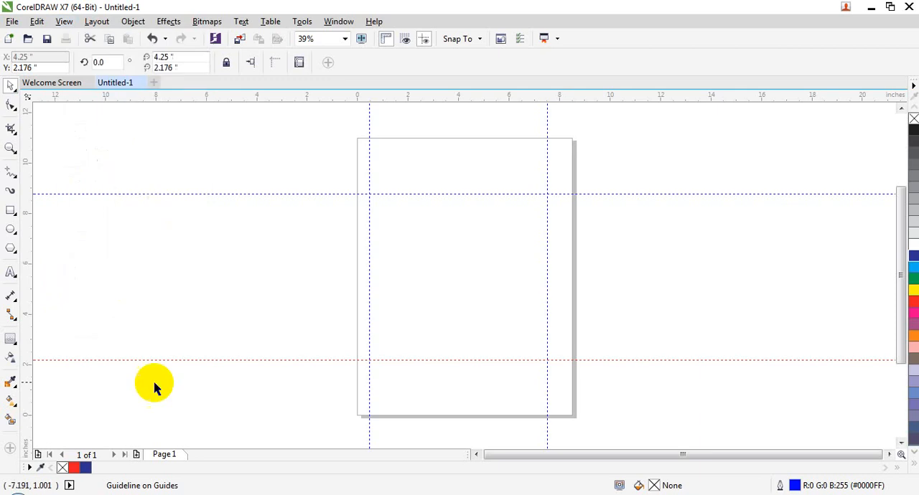
Draw a rectangle about 4.54 by 4.38 inches between the guidelines and fill it with blue
click(10, 210)
drag(402, 220, 515, 331)
click(913, 257)
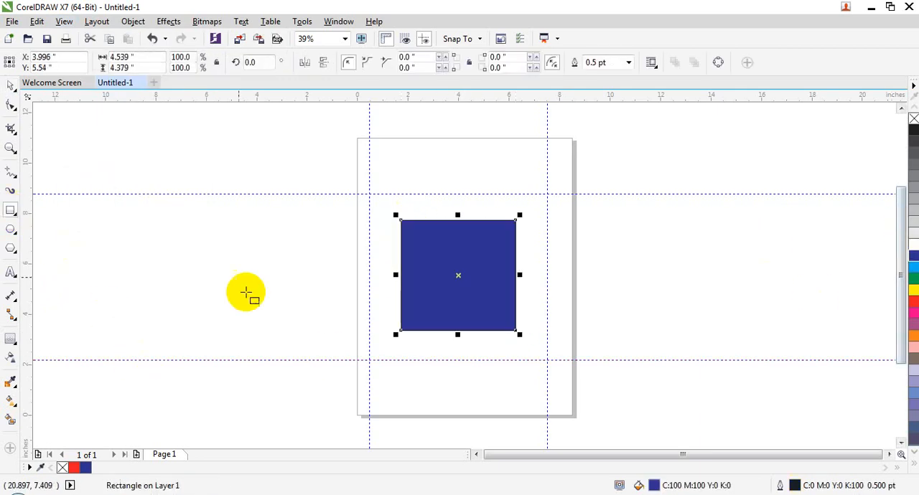
Move the blue rectangle up and left to about X 3.44, Y 6.05 inches with alignment guides on
click(64, 21)
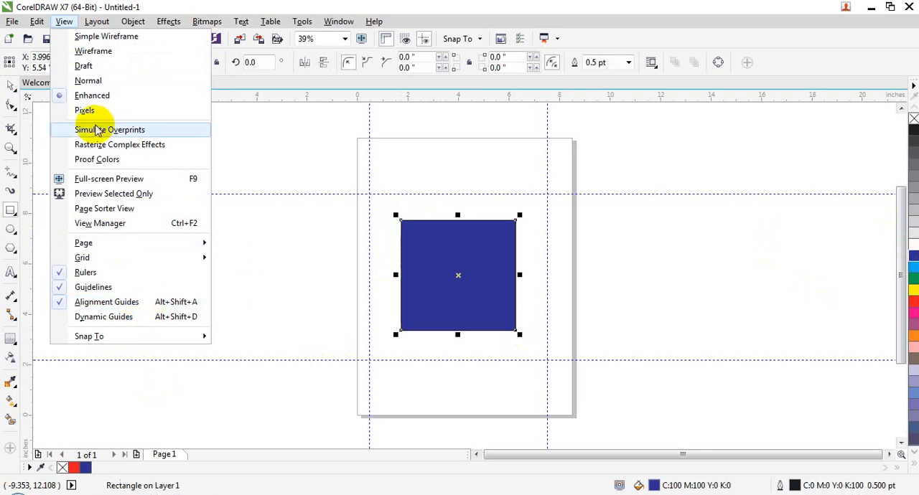
click(11, 84)
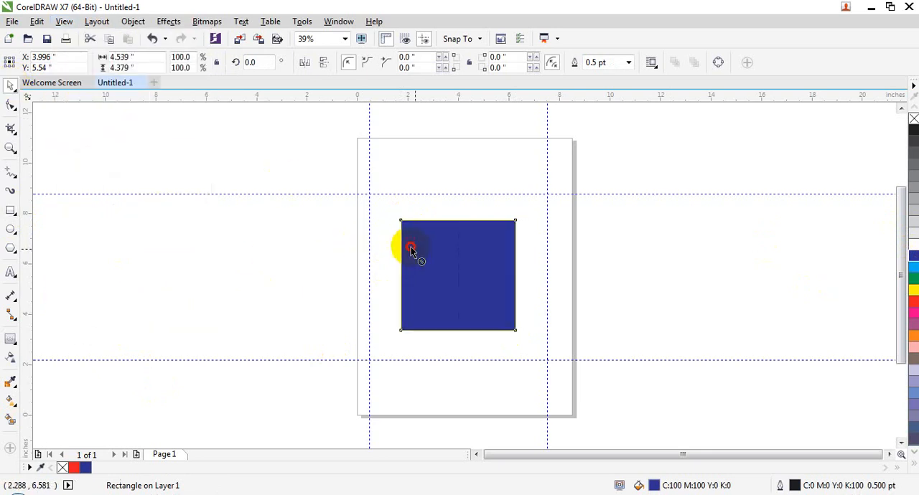
drag(411, 249, 397, 225)
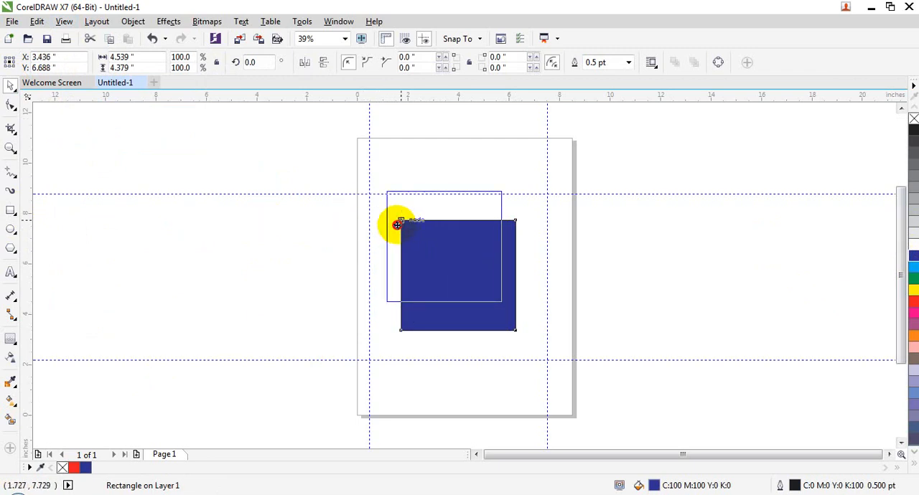
drag(402, 236, 403, 236)
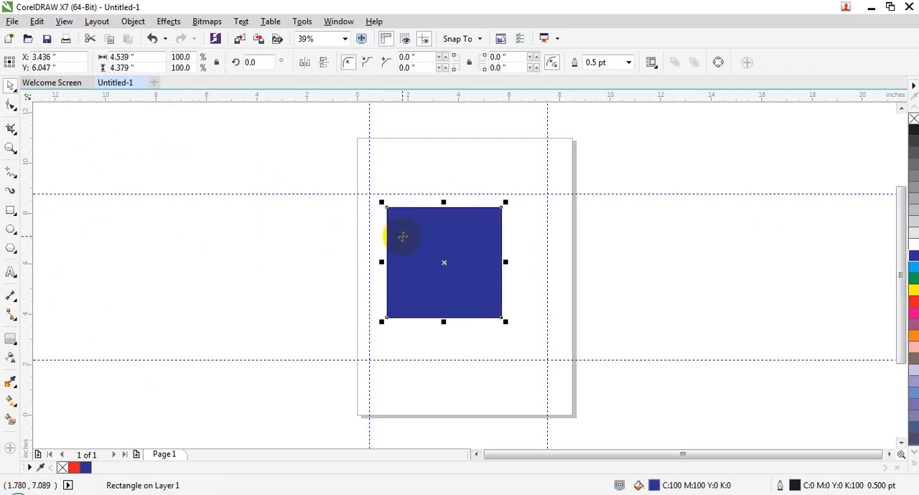
Turn off the alignment guides and move the blue rectangle left to about X 2.61, Y 6.26 inches
click(64, 21)
click(156, 306)
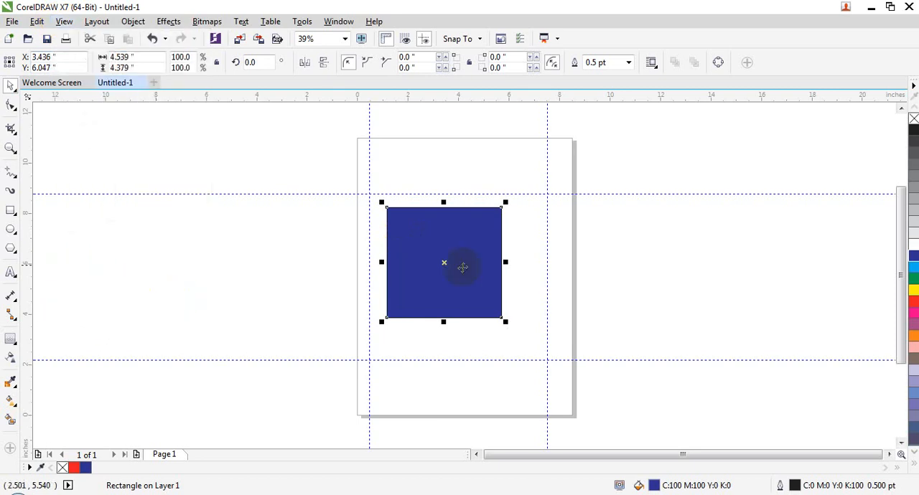
drag(411, 238, 393, 234)
Turn on dynamic guides and move the blue rectangle back right to about X 3.78, Y 5.75 inches
click(64, 21)
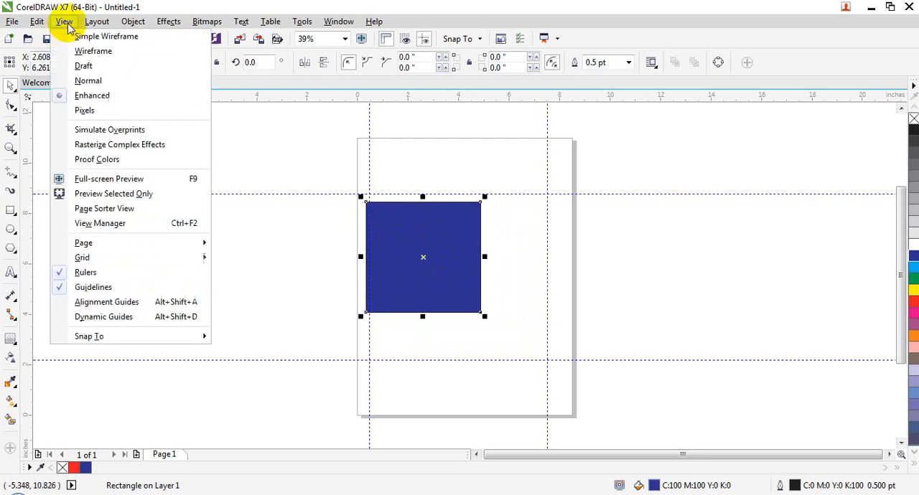
click(141, 317)
drag(400, 234, 428, 251)
click(63, 20)
mouse_move(147, 335)
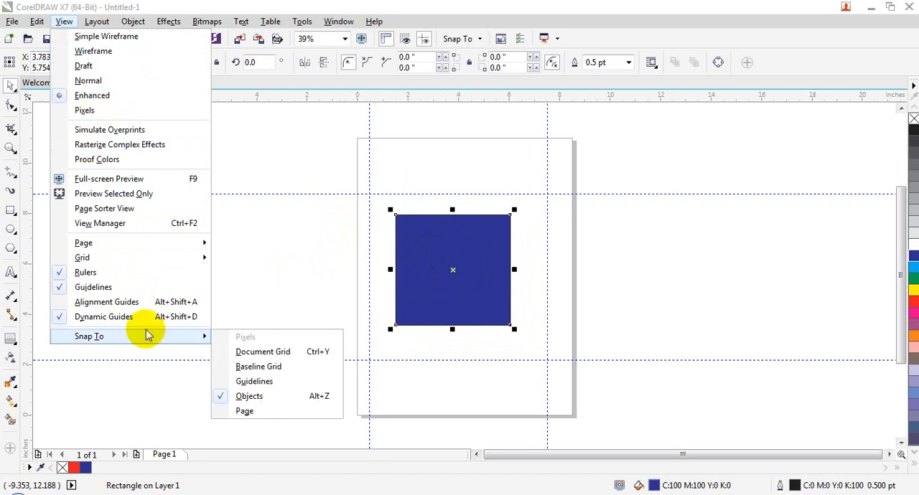
click(299, 288)
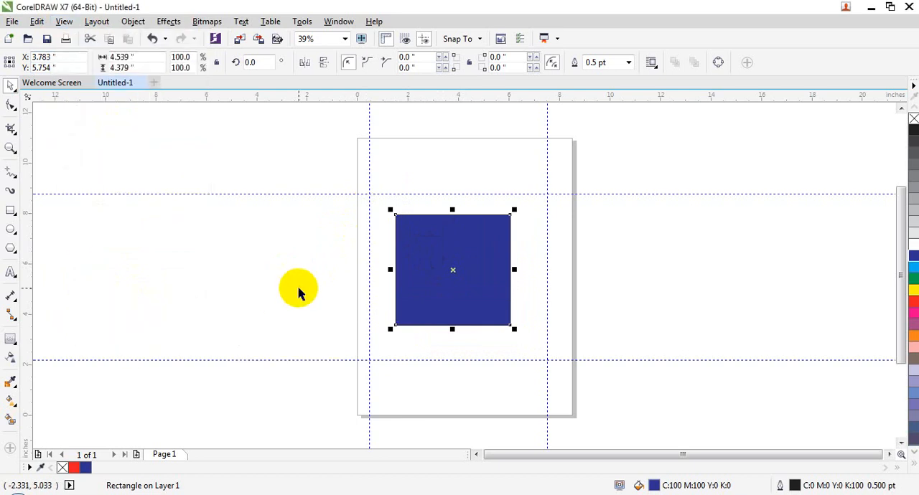
Close the current document without saving and create a new Letter-size document with the default settings
click(141, 83)
click(460, 274)
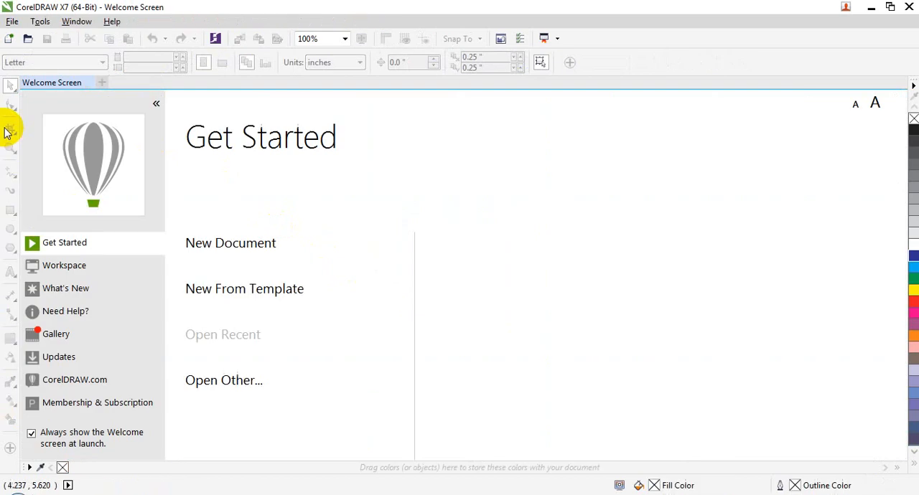
click(228, 242)
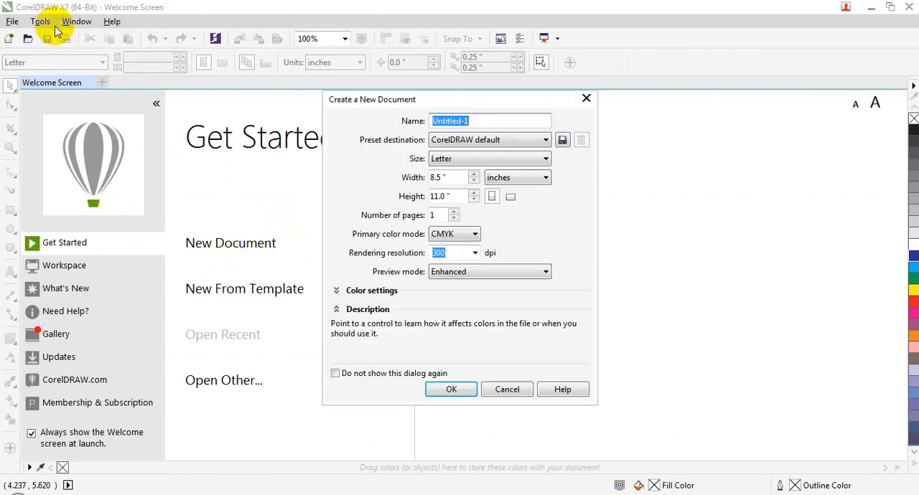
click(451, 389)
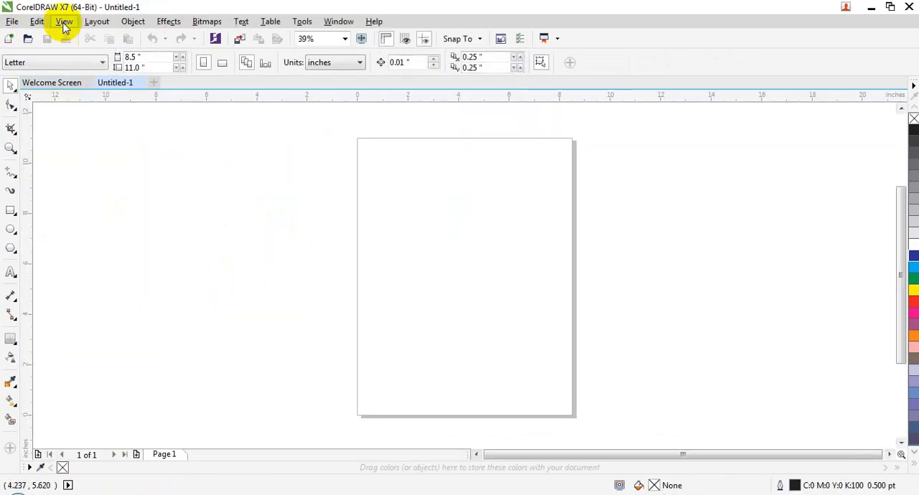
Display the document grid in the new document
click(64, 21)
mouse_move(189, 335)
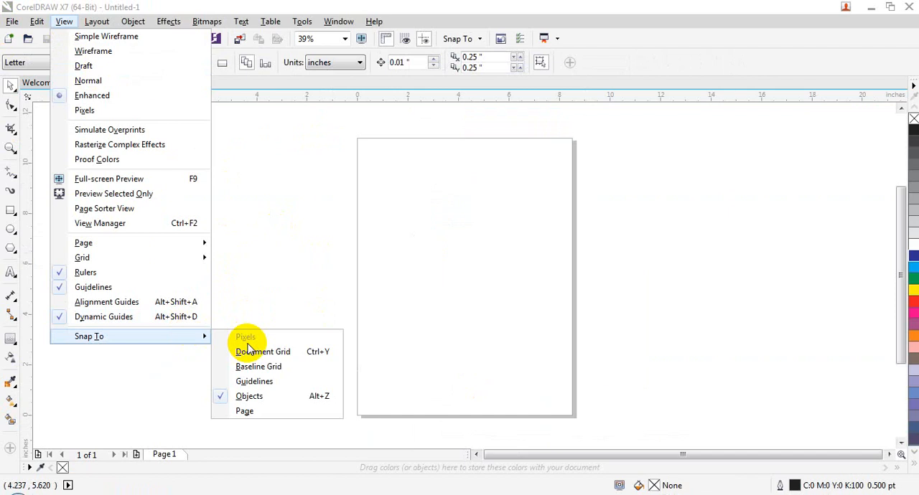
click(303, 356)
click(60, 20)
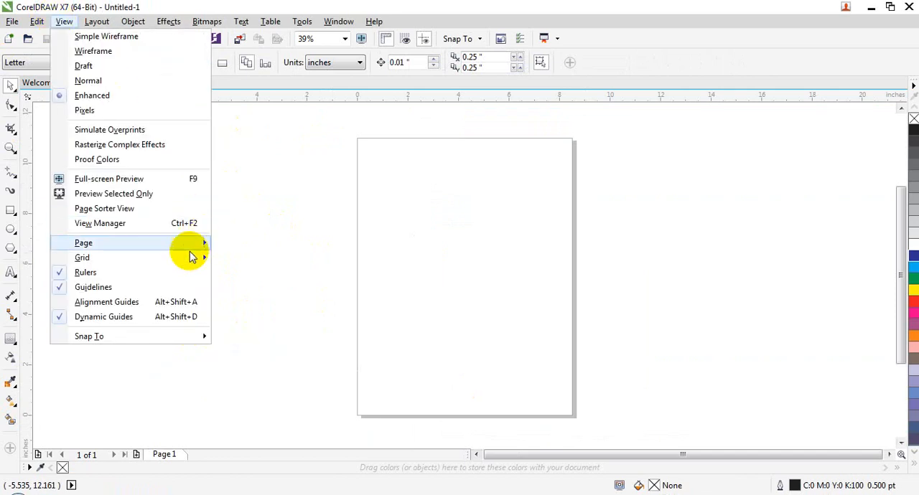
mouse_move(198, 258)
click(260, 257)
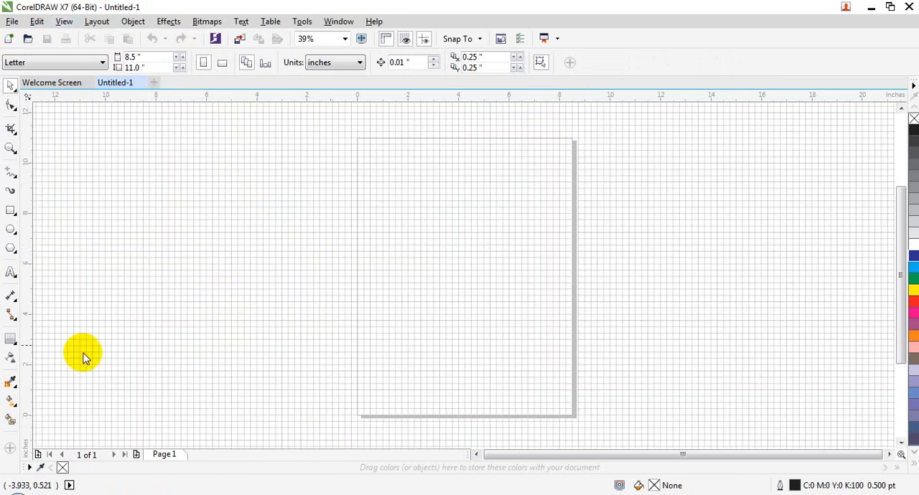
Draw a rectangle about 2.16 by 1.9 inches over the grid, just left of the page's upper part
click(11, 211)
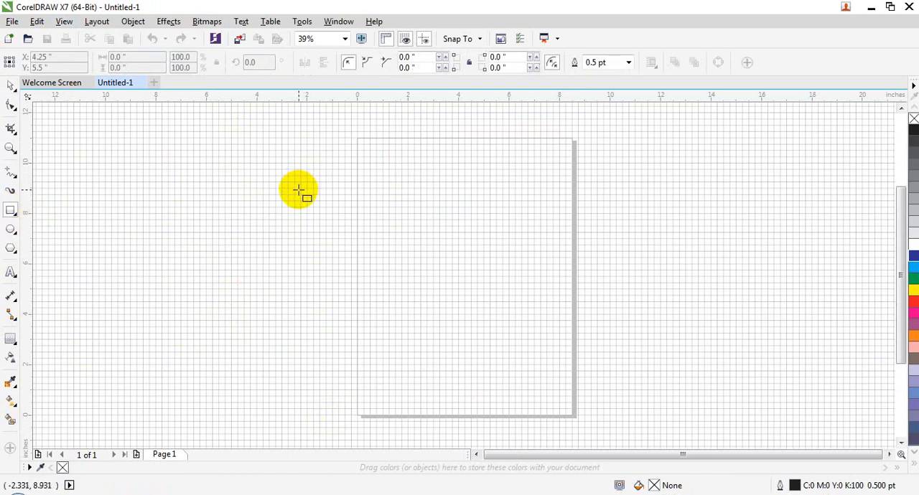
mouse_move(298, 190)
mouse_down()
mouse_move(328, 227)
mouse_move(354, 239)
mouse_up()
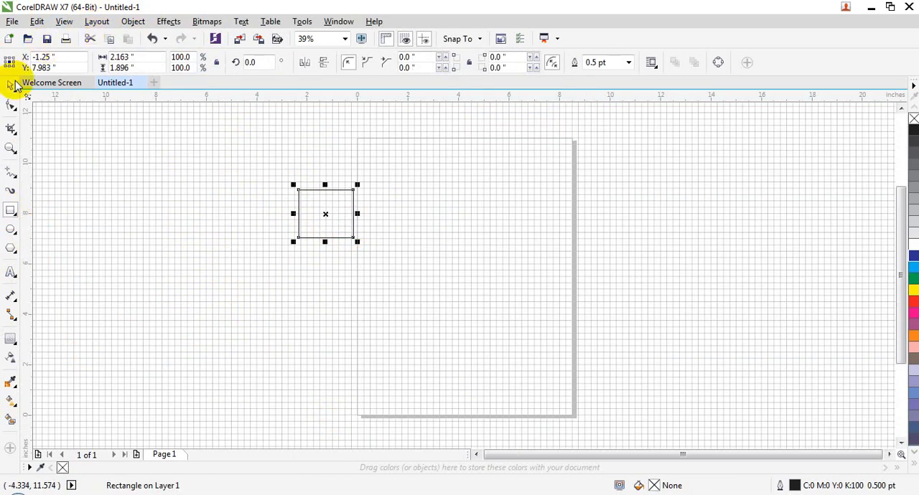
Move the rectangle slightly left over the magnified grid, to about X -1.38, Y 7.97 inches, without document-grid snapping
click(11, 148)
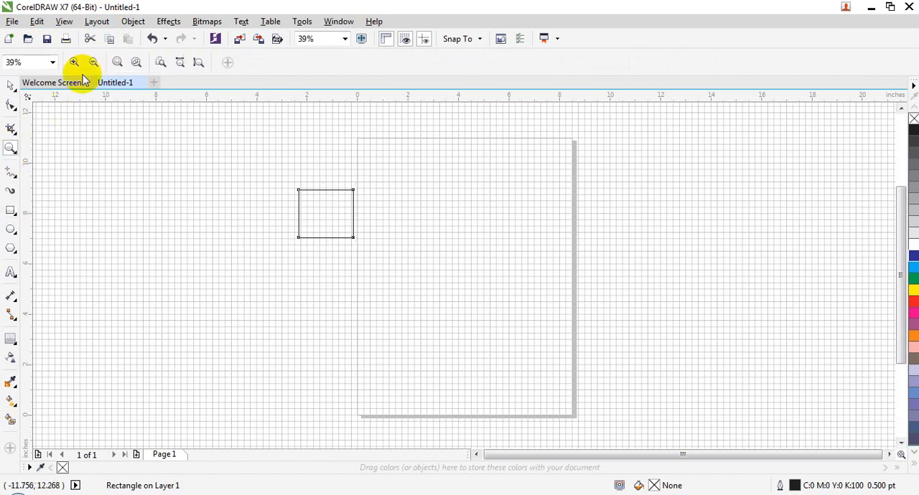
click(118, 65)
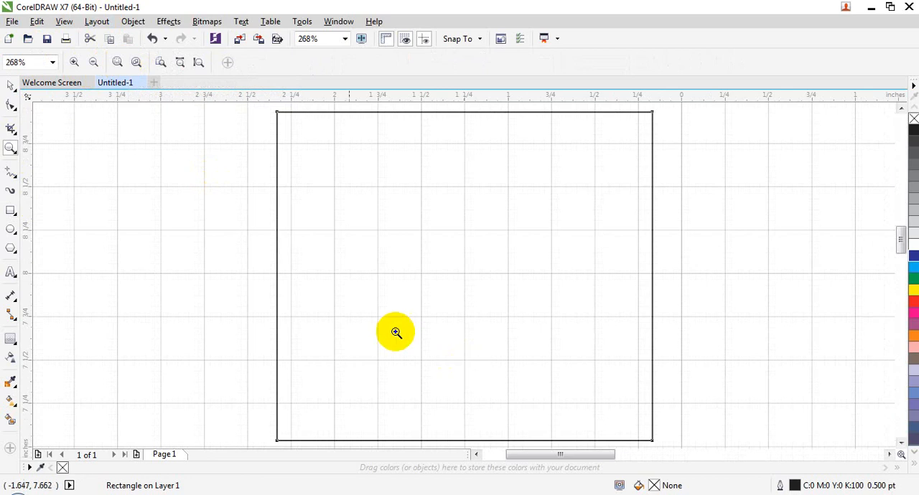
click(11, 86)
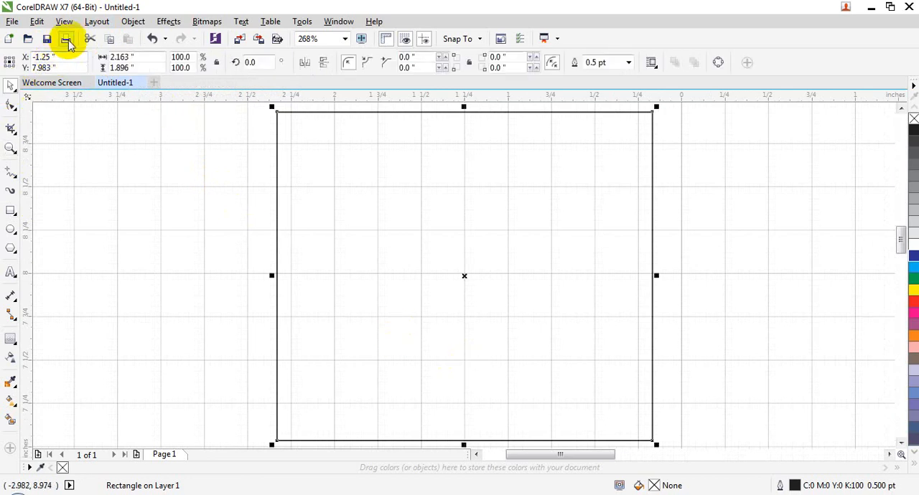
click(64, 21)
mouse_move(189, 336)
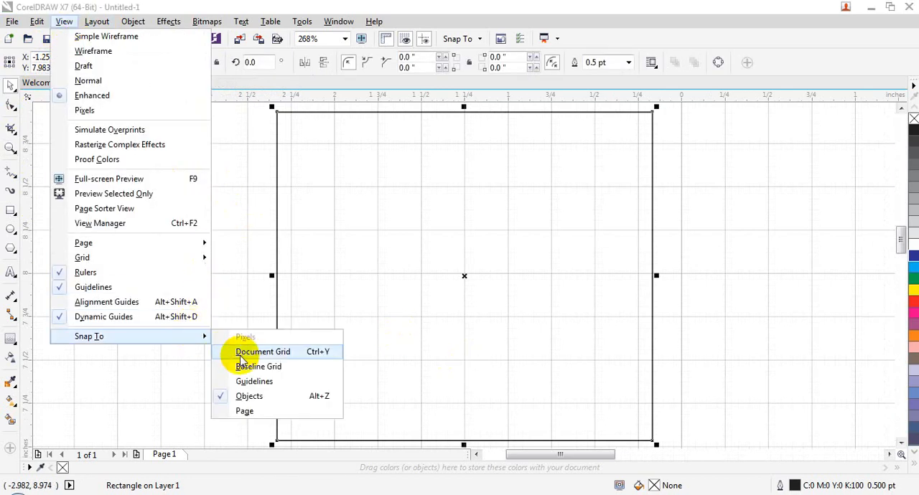
click(347, 228)
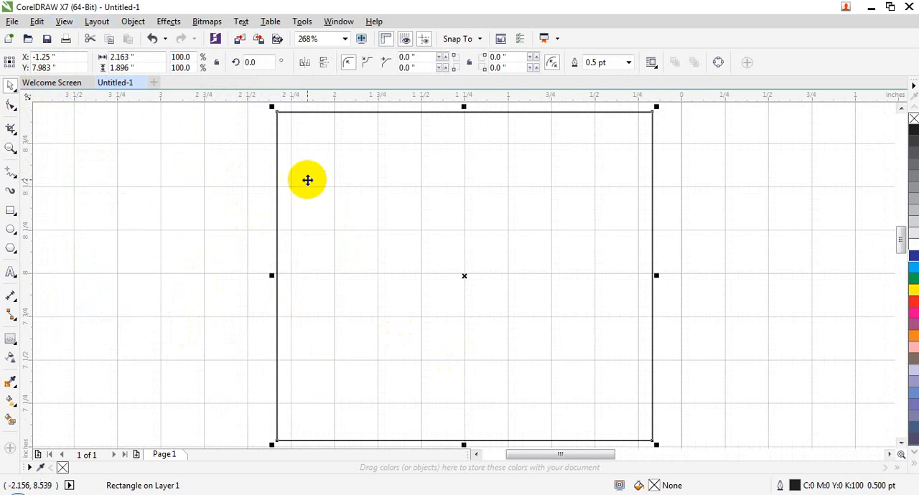
drag(307, 180, 283, 182)
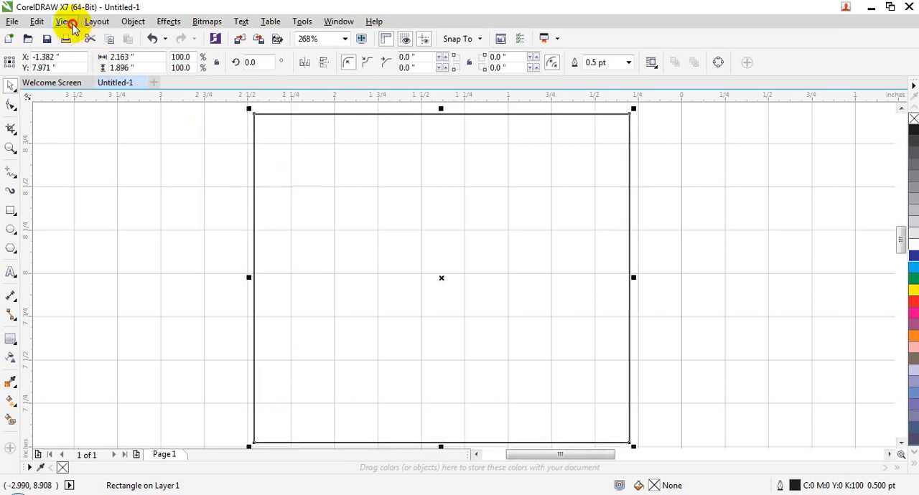
Turn on snapping to the document grid and move the rectangle to about X -1.17, Y 7.80 inches
click(63, 22)
mouse_move(194, 336)
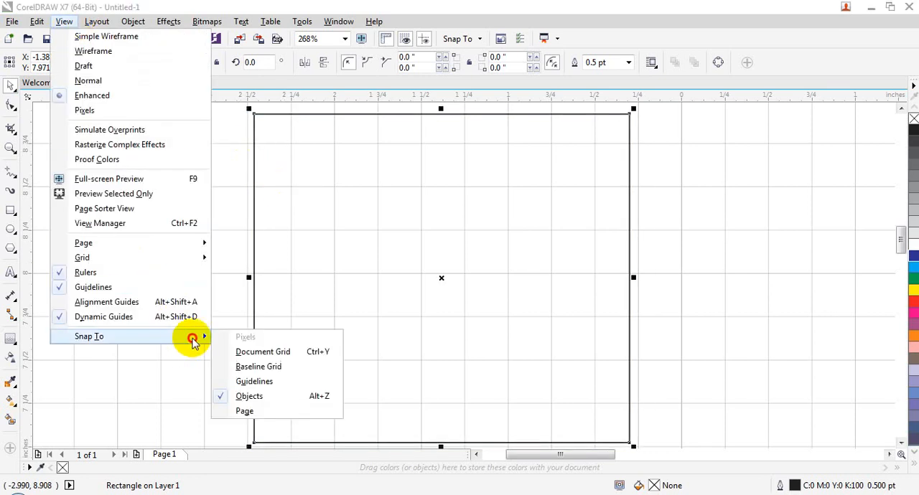
click(249, 351)
drag(305, 162, 358, 177)
drag(454, 176, 455, 209)
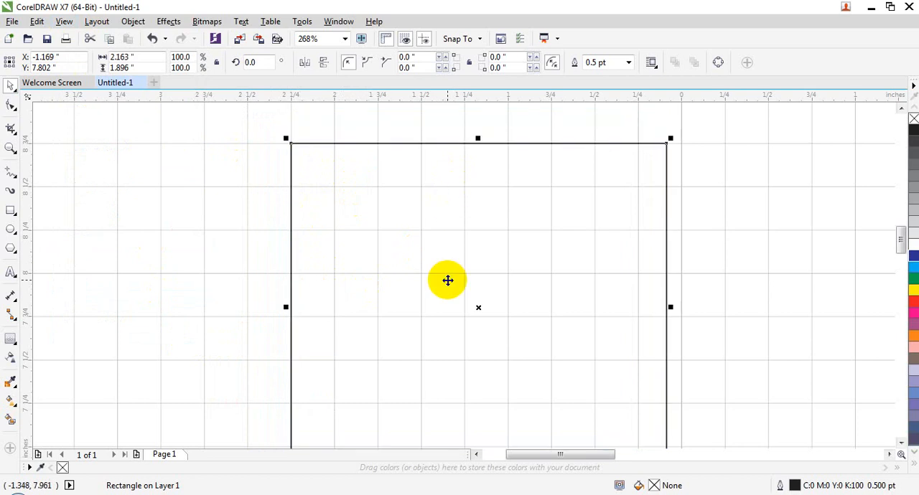
Turn on snapping to the baseline grid
click(63, 21)
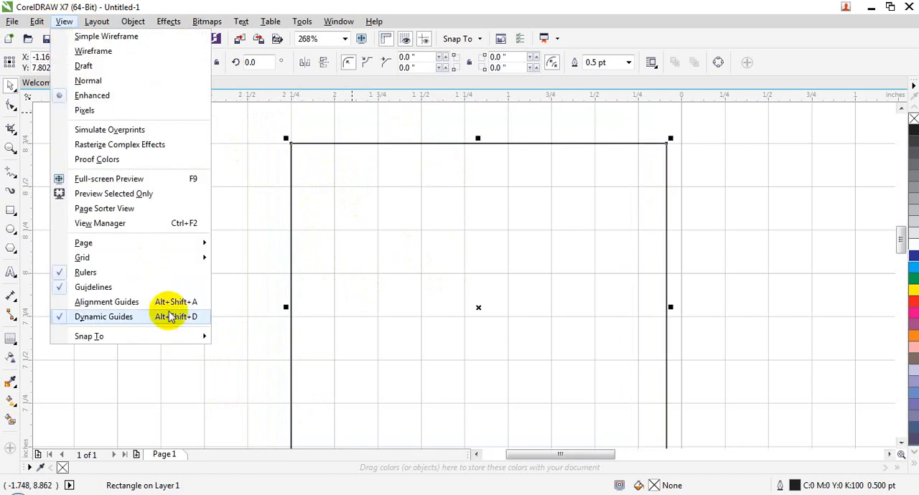
mouse_move(181, 342)
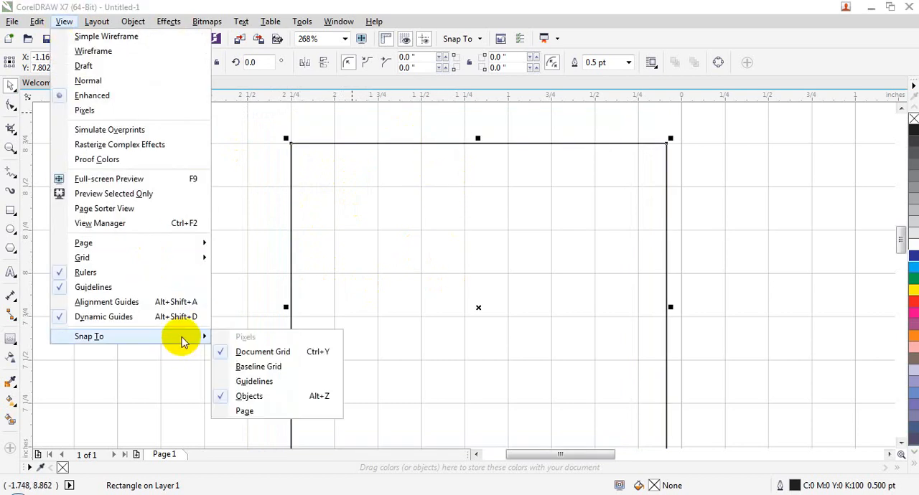
click(244, 366)
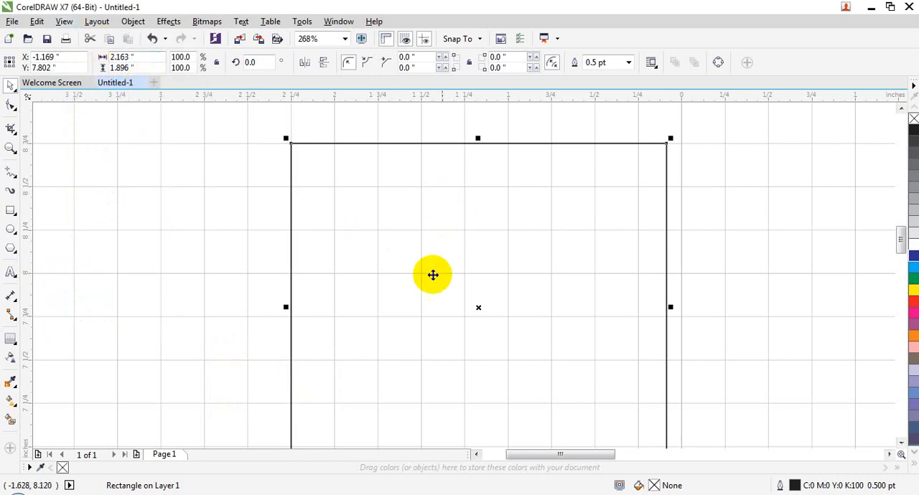
Close the current document without saving and create a new Letter-size document with the default settings
click(153, 82)
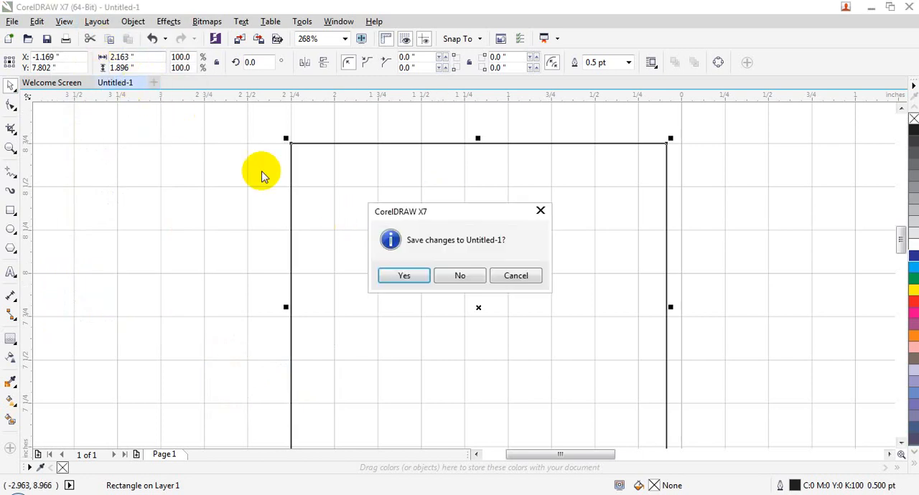
click(452, 279)
click(258, 235)
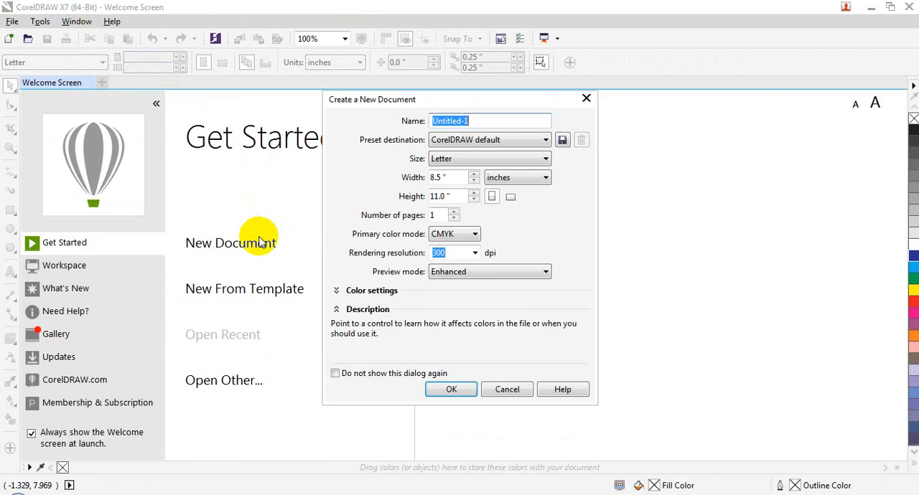
click(447, 391)
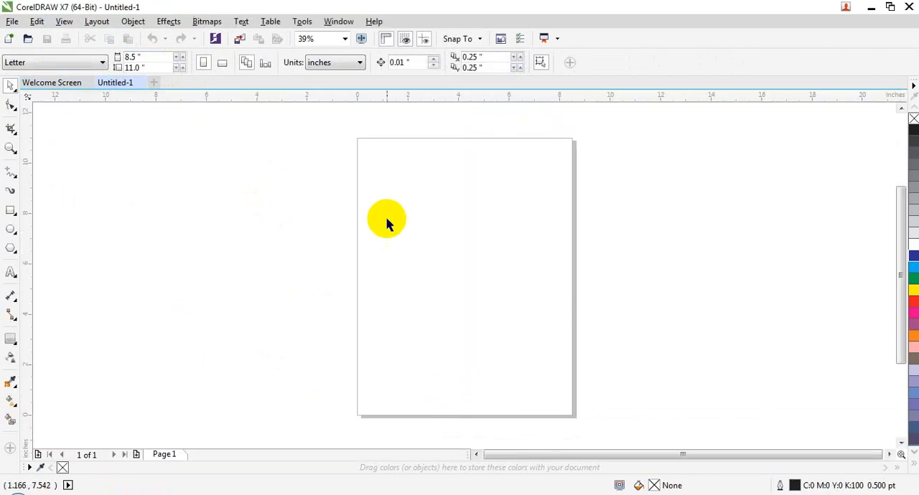
Display the baseline grid in the new document
click(64, 22)
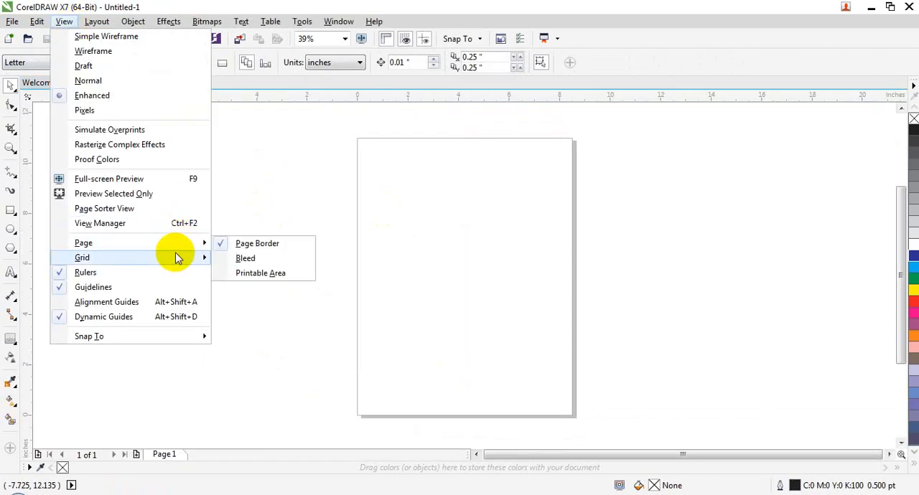
mouse_move(176, 258)
click(265, 288)
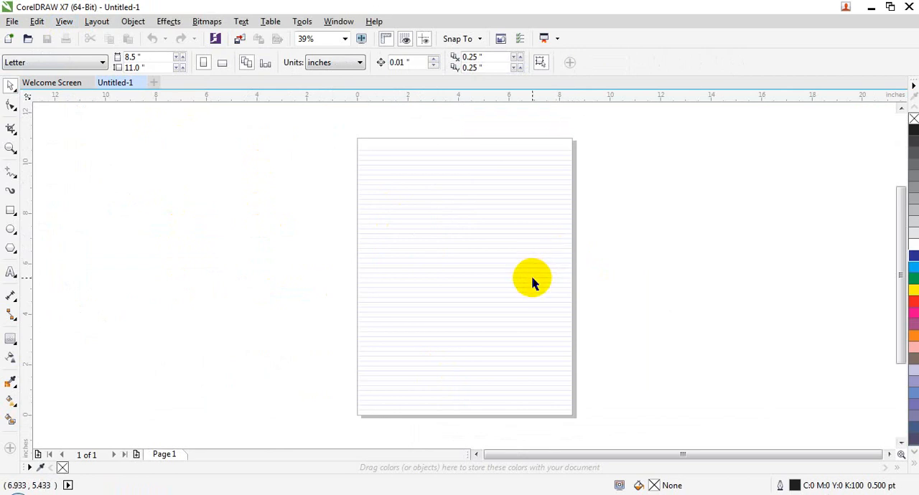
Draw a rectangle about 1.75 by 2.21 inches over the baseline grid and move it up to about X 2.10, Y 6.25 inches
click(342, 43)
click(324, 113)
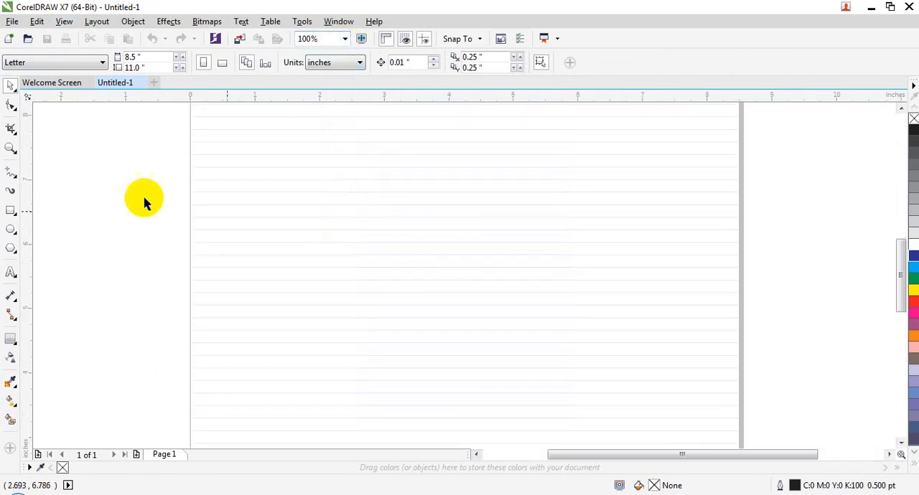
click(11, 210)
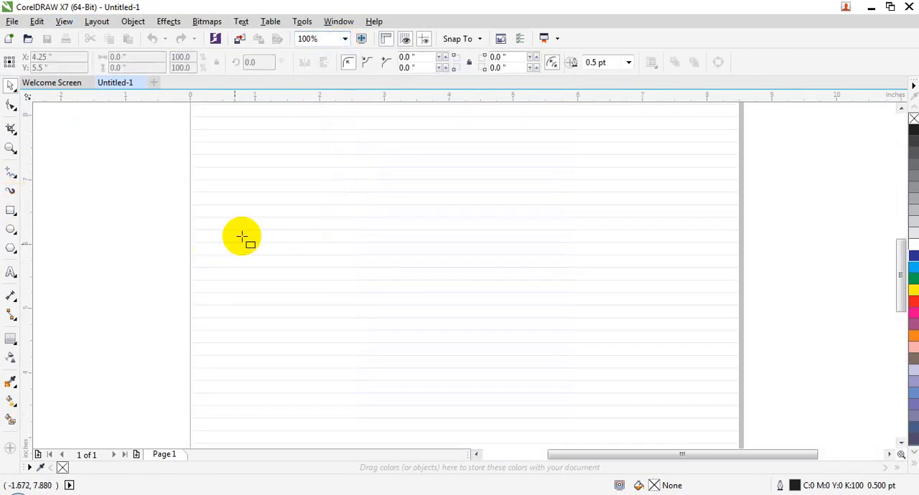
drag(266, 208, 380, 348)
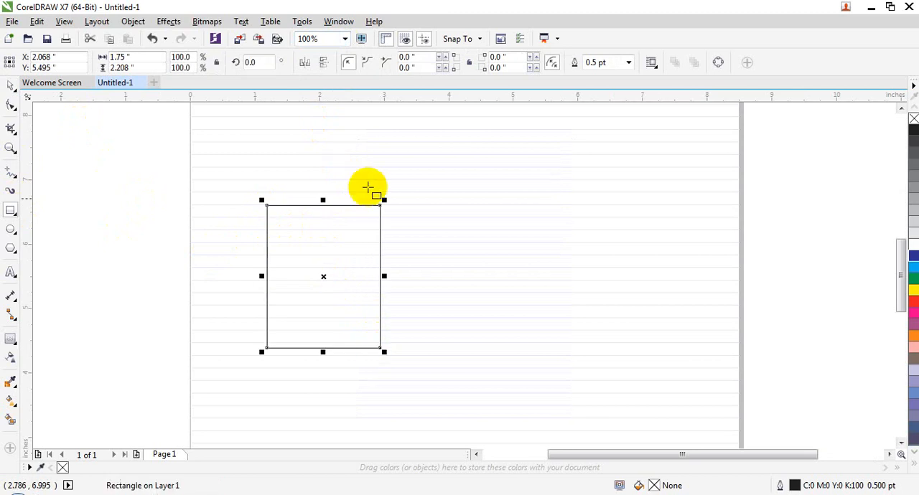
click(10, 86)
drag(318, 232, 318, 190)
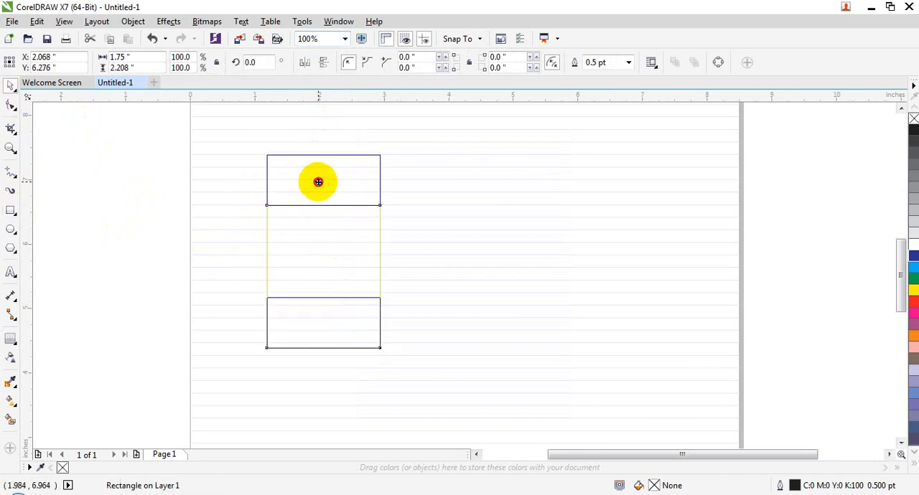
drag(318, 181, 322, 136)
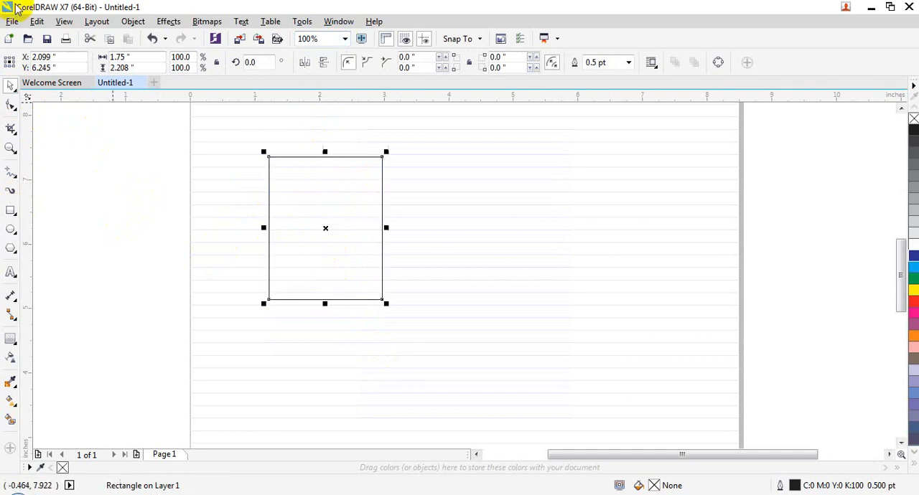
Add a vertical guideline at about X -0.78 inches, left of the page, and move the rectangle's left edge onto it
click(63, 21)
mouse_move(187, 336)
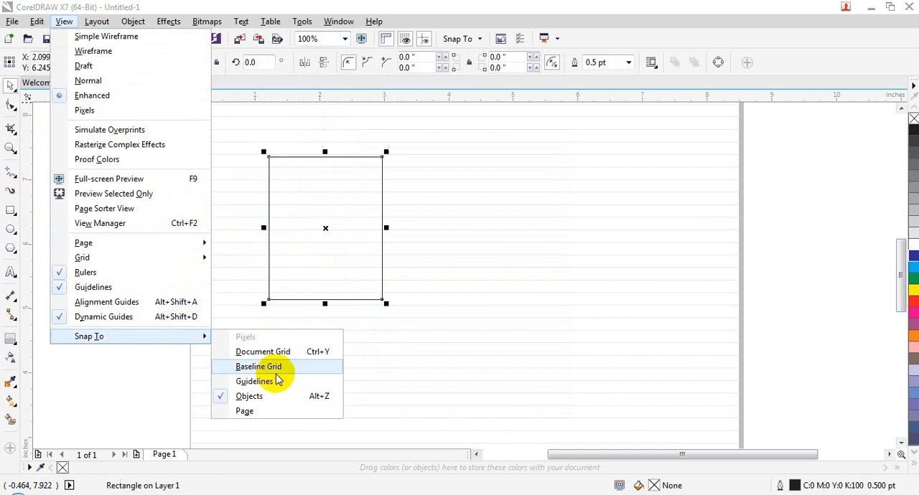
click(273, 371)
drag(26, 237, 142, 251)
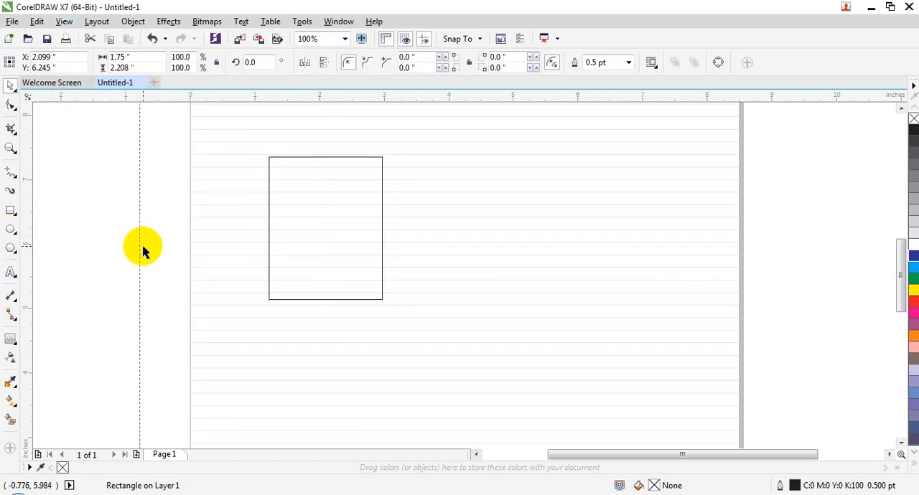
drag(326, 197, 203, 215)
Draw a second rectangle about 1.96 by 2.42 inches on the page and move it against the first rectangle's right edge
click(63, 21)
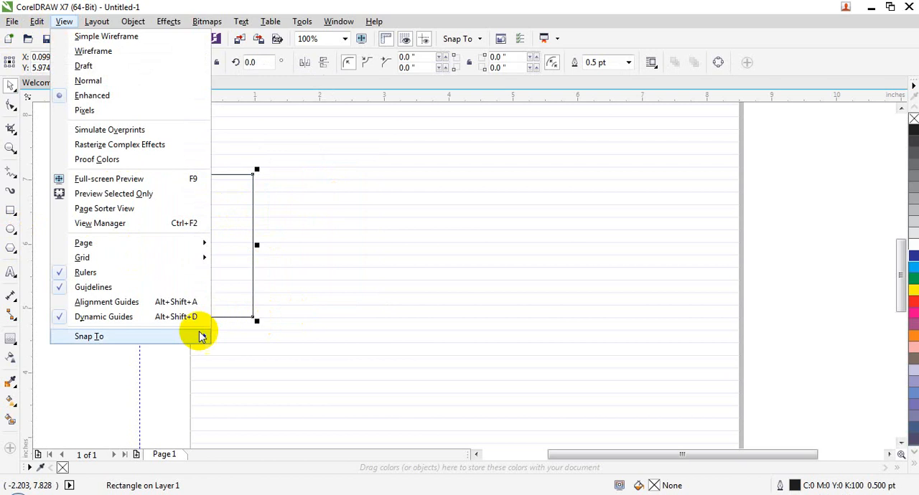
mouse_move(201, 335)
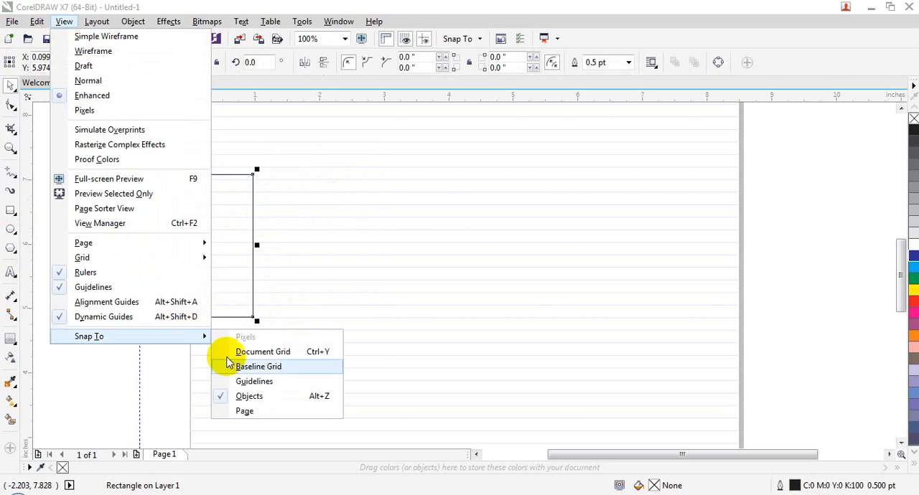
click(260, 410)
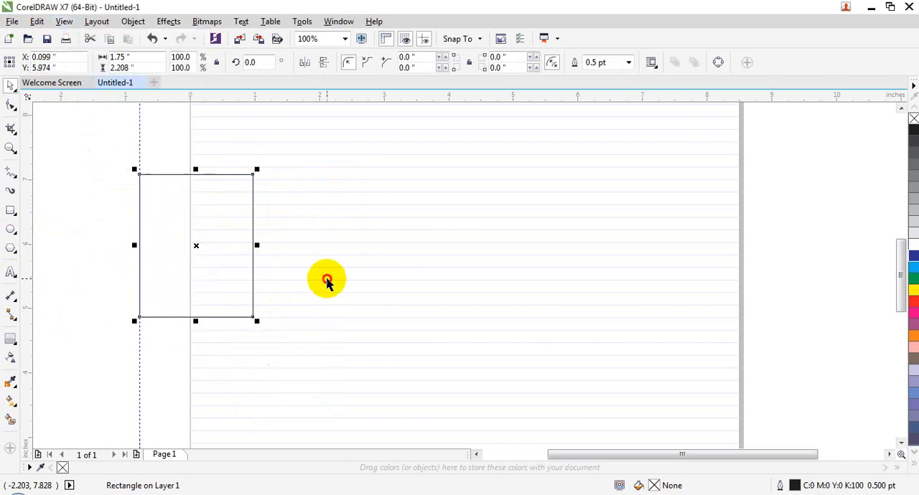
click(12, 212)
drag(328, 177, 455, 332)
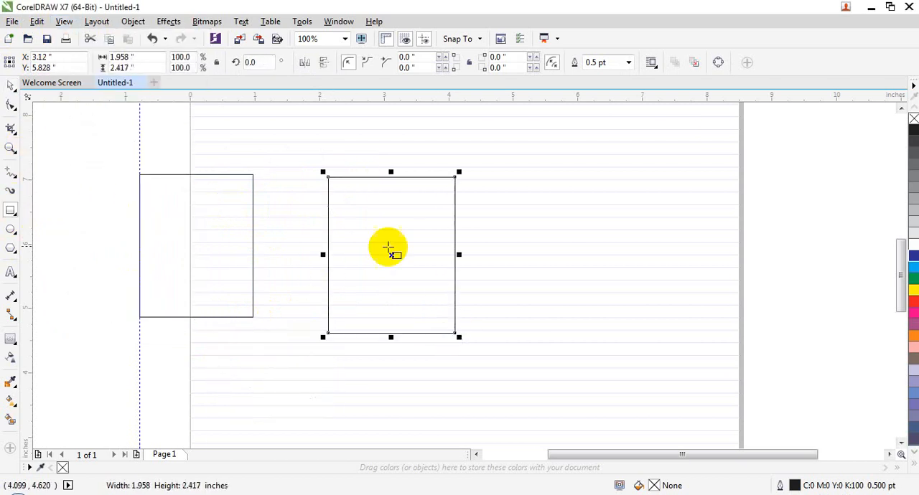
click(11, 84)
drag(358, 209, 284, 208)
Turn on snapping to the page
click(64, 22)
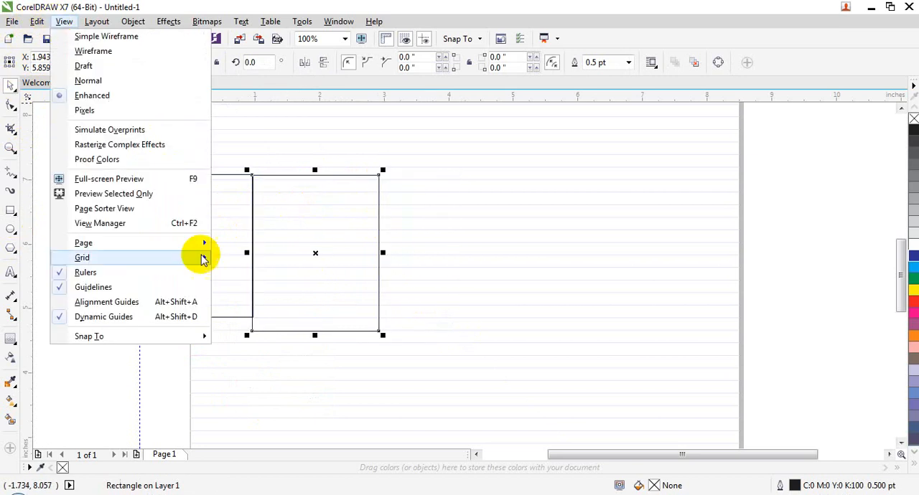
mouse_move(194, 336)
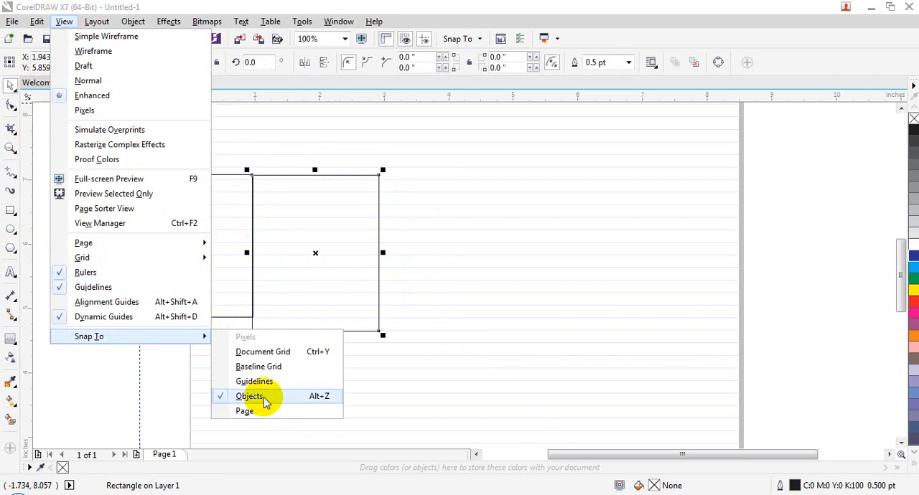
click(247, 411)
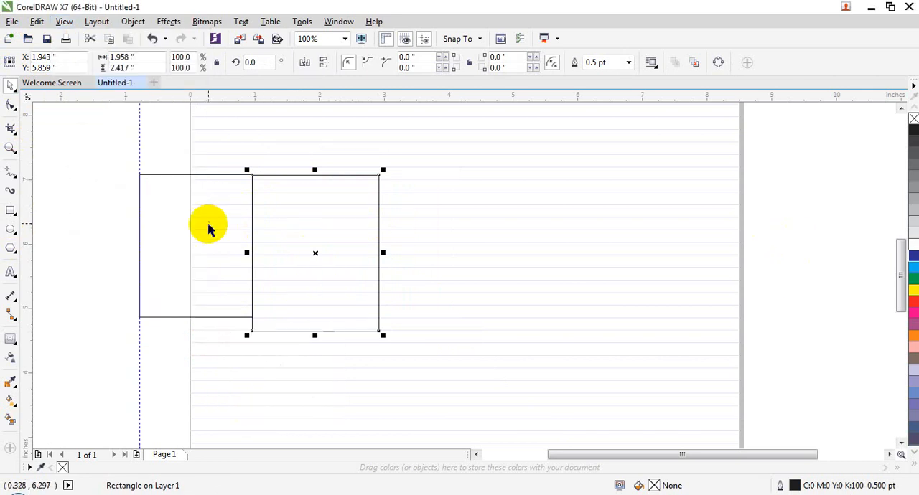
Close the document with the two rectangles without saving and create a new Letter-size document with the default settings
click(142, 83)
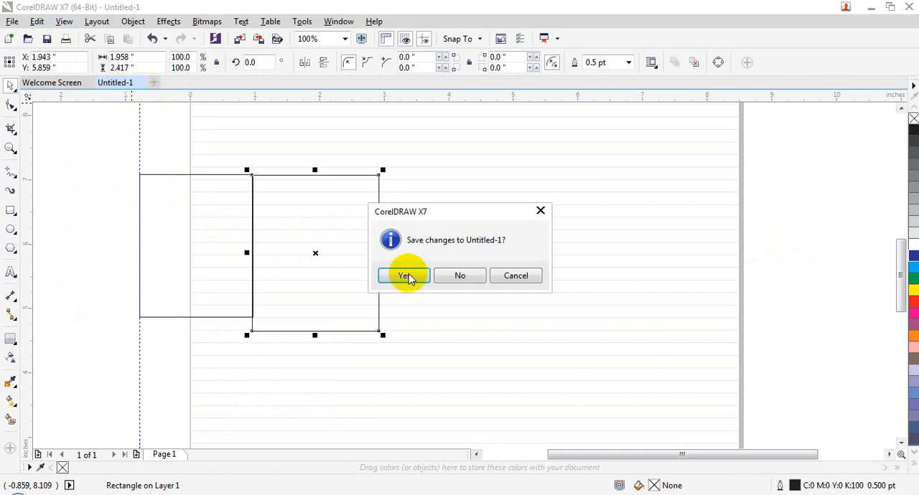
click(453, 273)
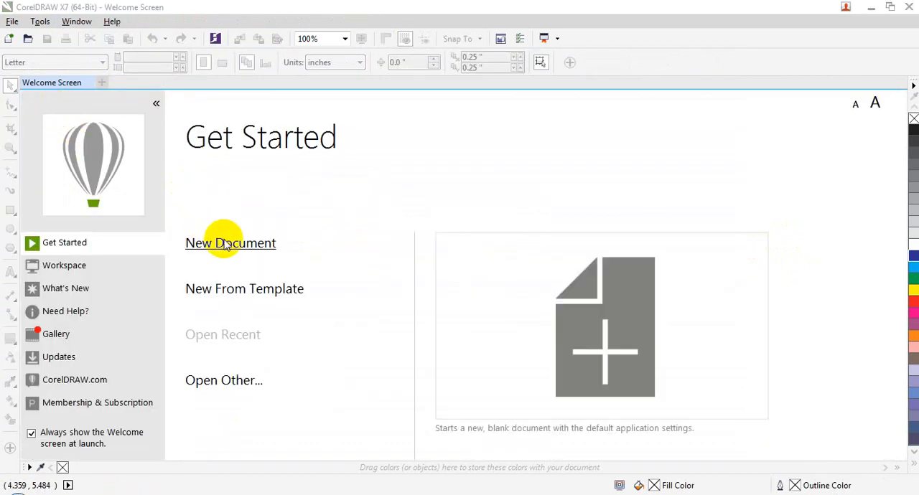
click(224, 244)
click(458, 391)
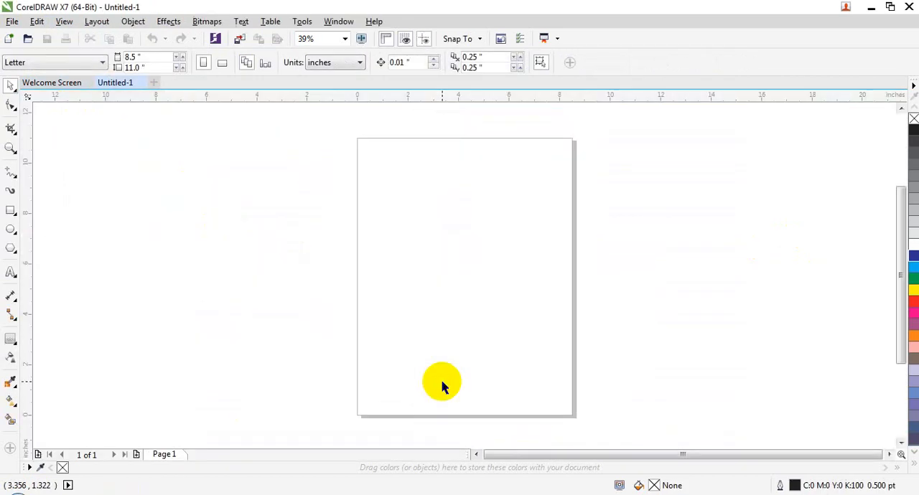
Draw a rectangle about 4.59 by 4.94 inches left of the page and move it near the page's left edge, to about X -2.71, Y 5.53 inches
click(12, 212)
drag(97, 210, 213, 336)
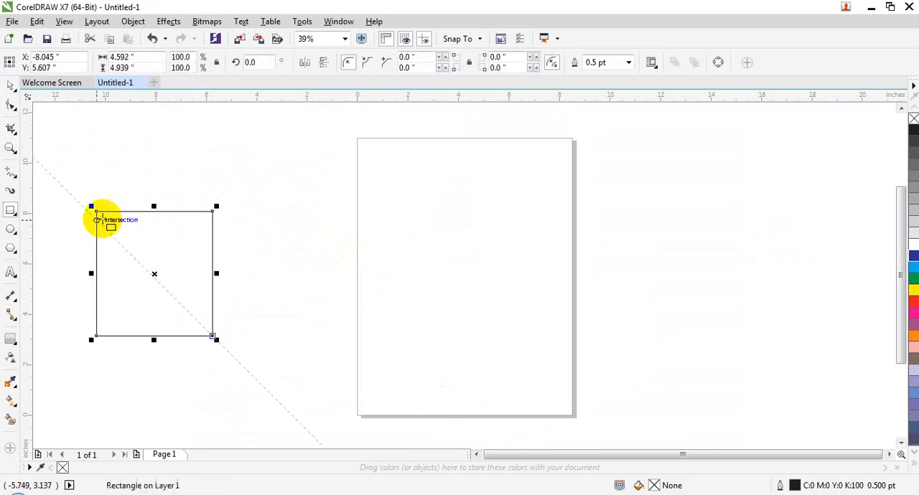
click(11, 86)
drag(175, 239, 308, 239)
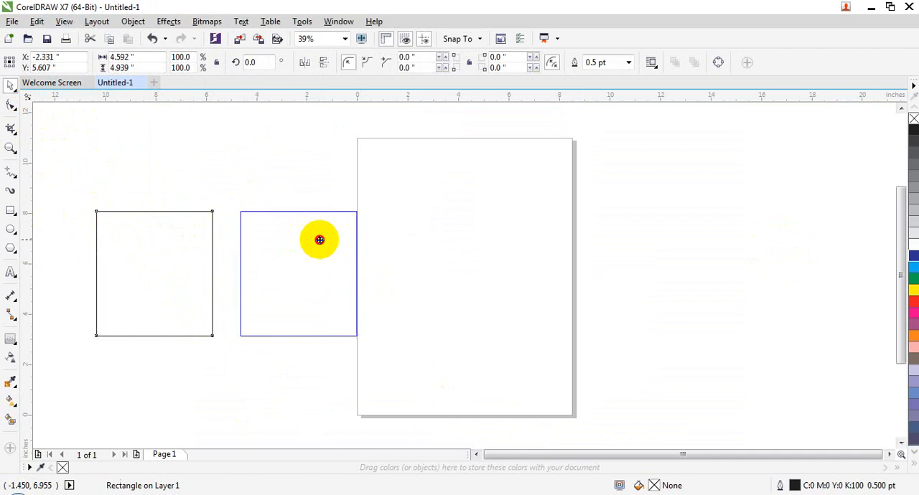
drag(319, 240, 310, 241)
click(293, 184)
Turn on page snapping and move the rectangle against the page's left edge
click(64, 20)
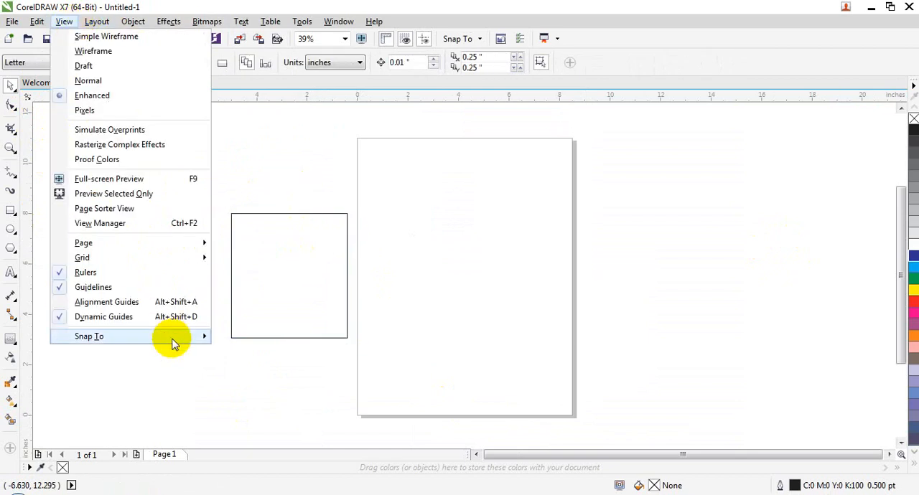
mouse_move(172, 343)
click(266, 411)
click(289, 277)
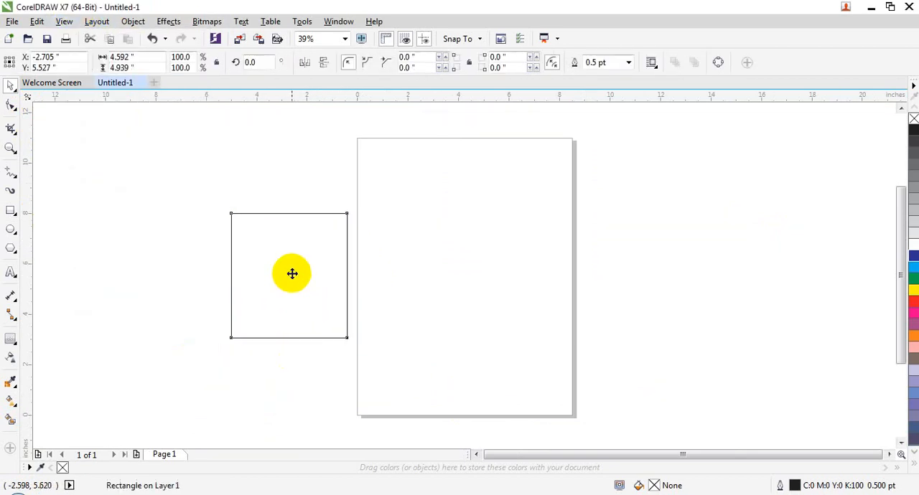
drag(292, 274, 310, 250)
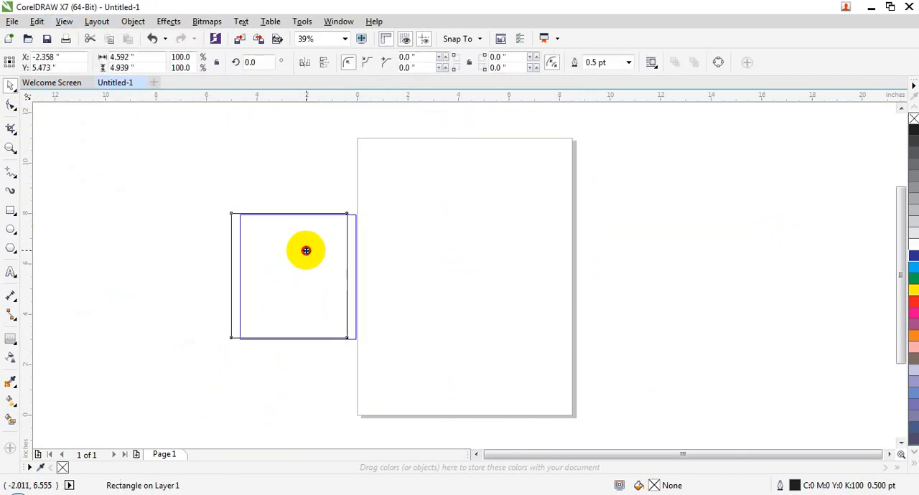
drag(306, 250, 307, 251)
click(251, 395)
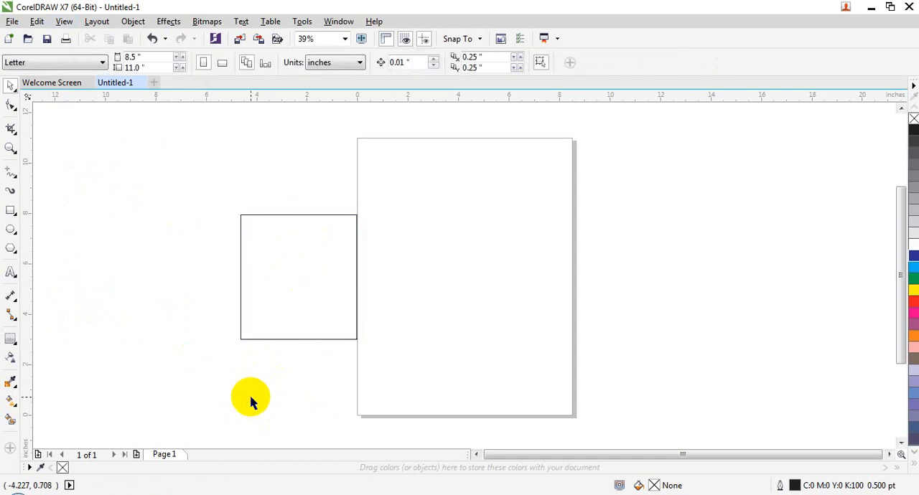
Open the list of view options
click(64, 21)
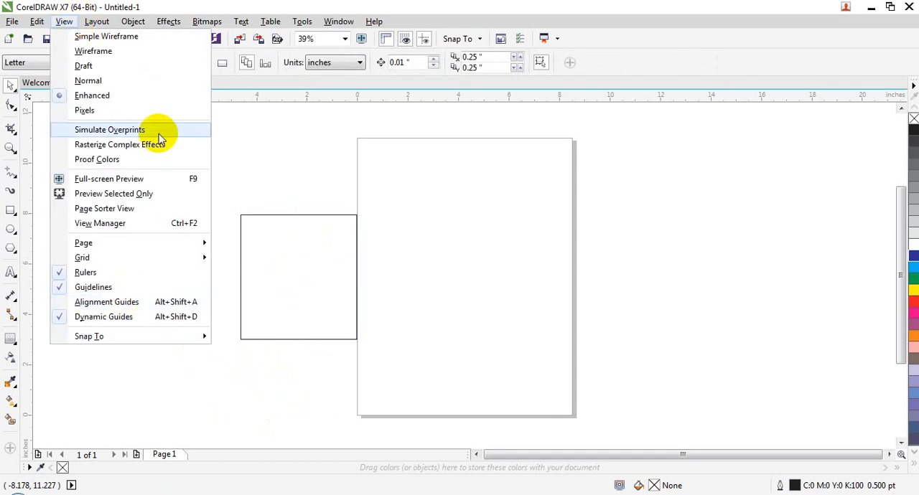